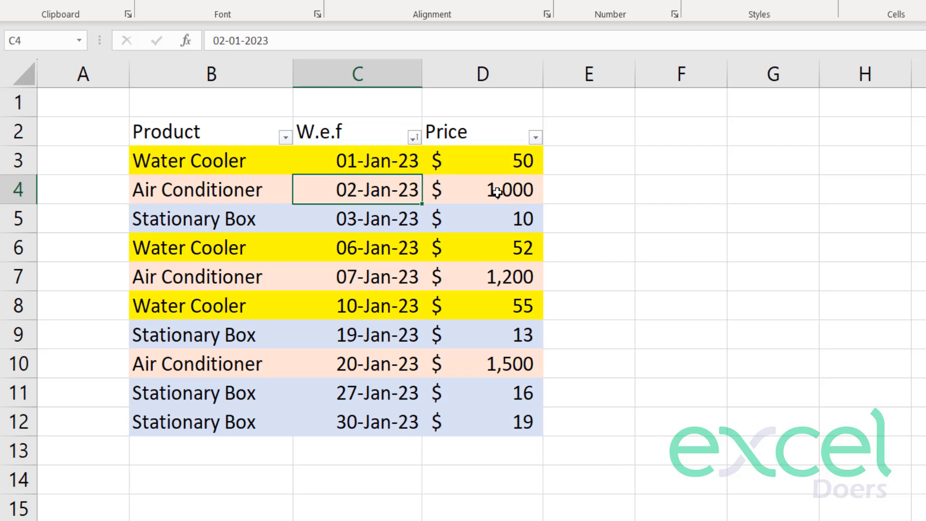
# Review the effective dates and prices of the Air Conditioner entries in the price table.
pyautogui.click(497, 191)
pyautogui.click(381, 277)
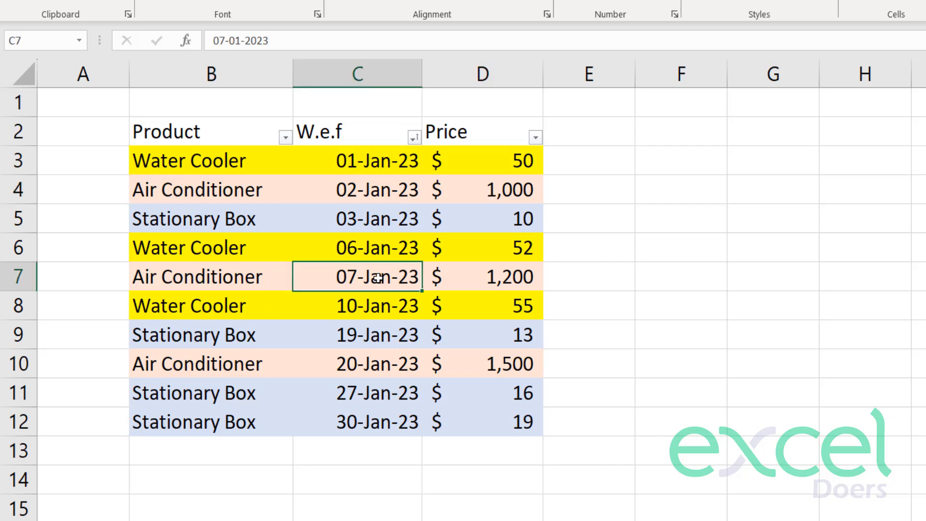
pyautogui.click(508, 278)
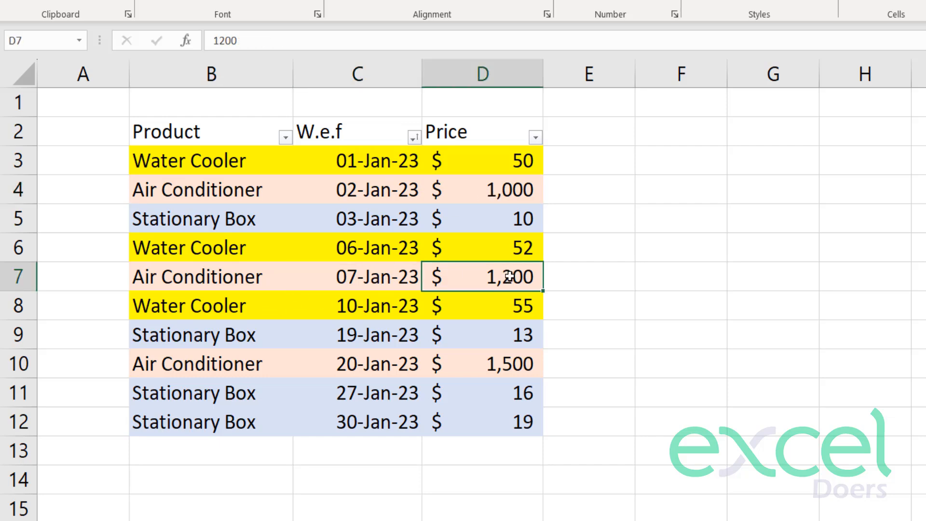
pyautogui.click(343, 364)
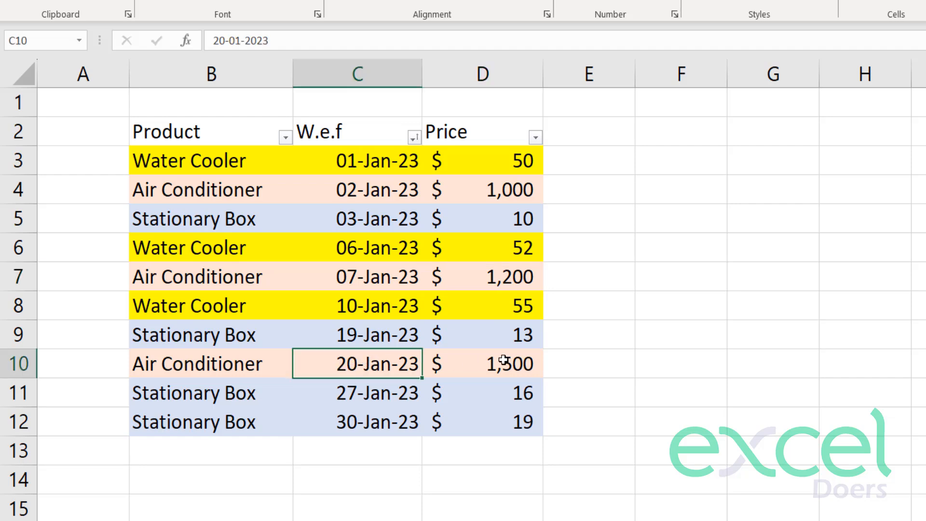
pyautogui.click(503, 360)
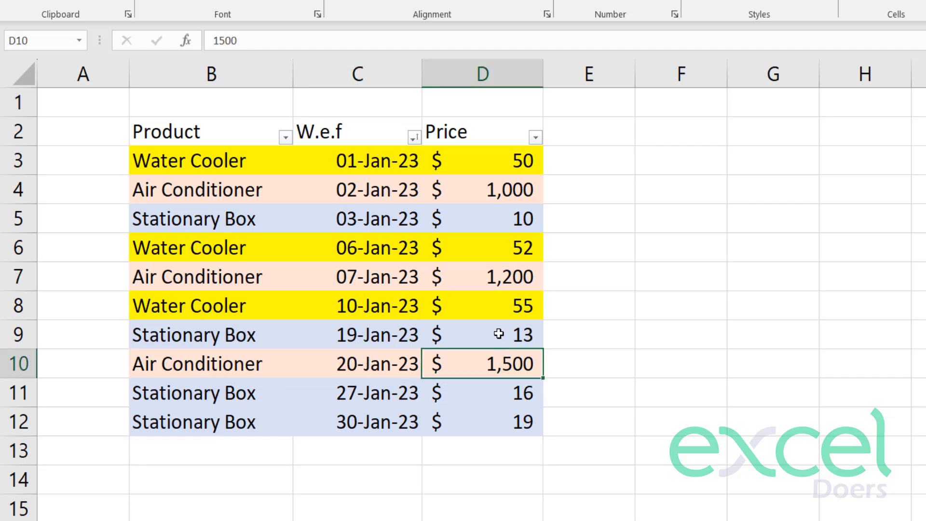
# Copy the product name Air Conditioner from the table into cell F3 and widen columns F and G.
pyautogui.click(707, 161)
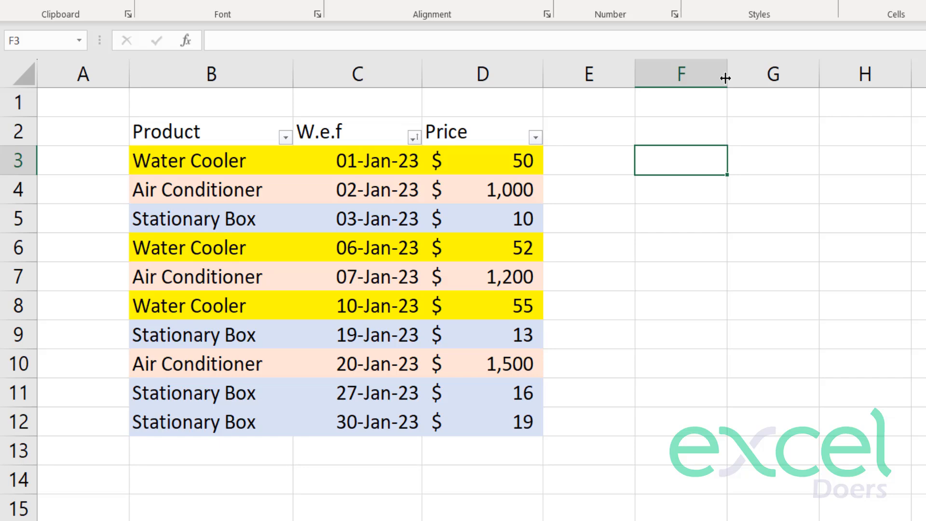
pyautogui.moveTo(726, 78); pyautogui.dragTo(742, 78)
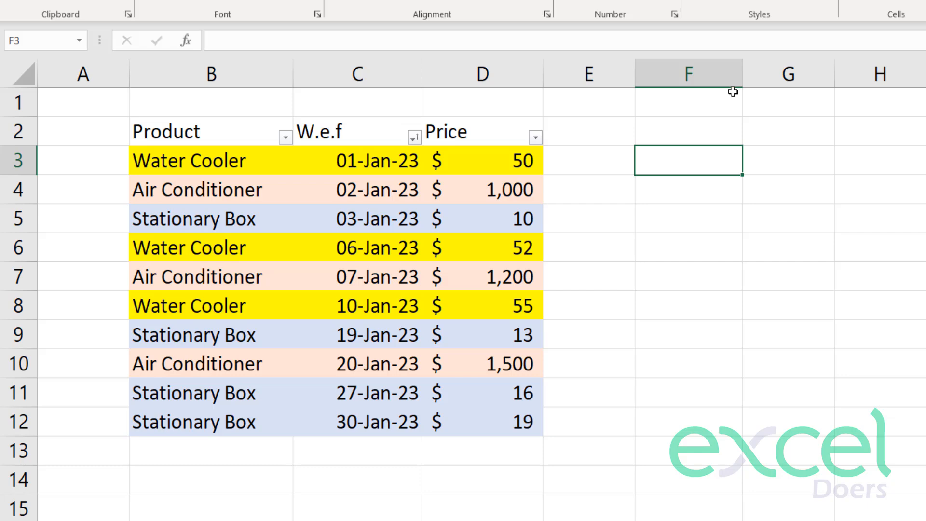
pyautogui.moveTo(246, 161); pyautogui.dragTo(470, 276)
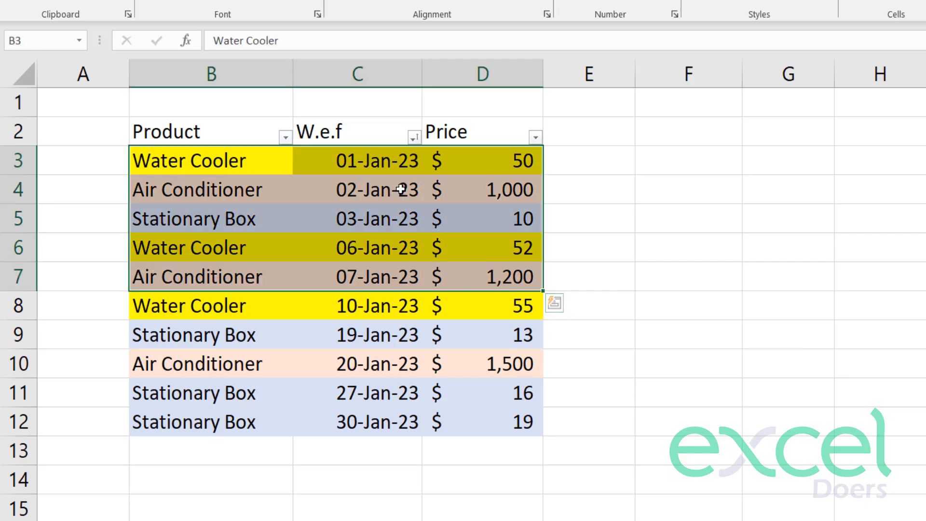
pyautogui.click(342, 244)
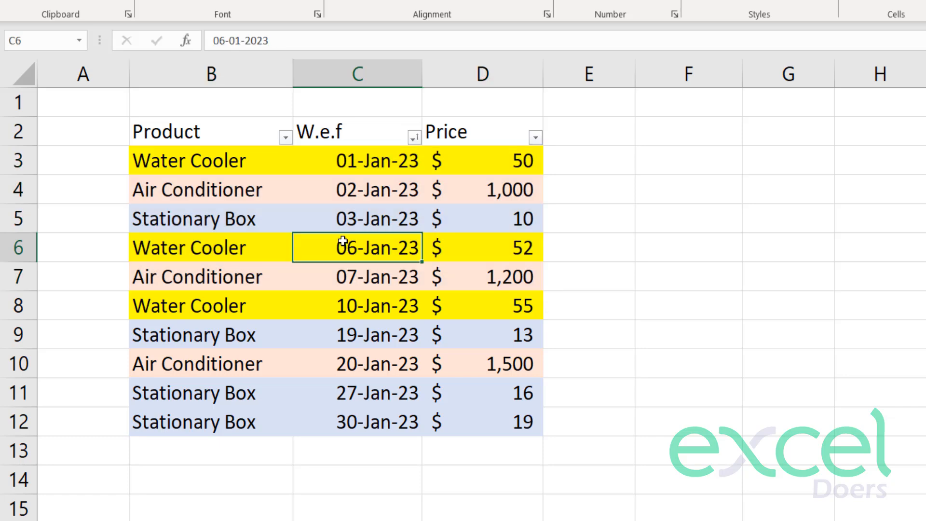
pyautogui.click(708, 139)
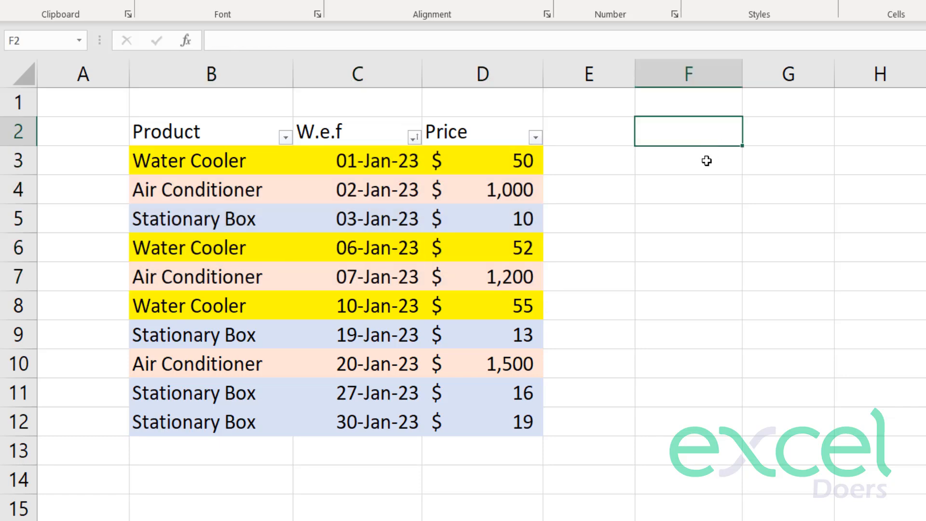
pyautogui.click(179, 195)
pyautogui.hotkey('ctrl', 'c')
pyautogui.click(715, 163)
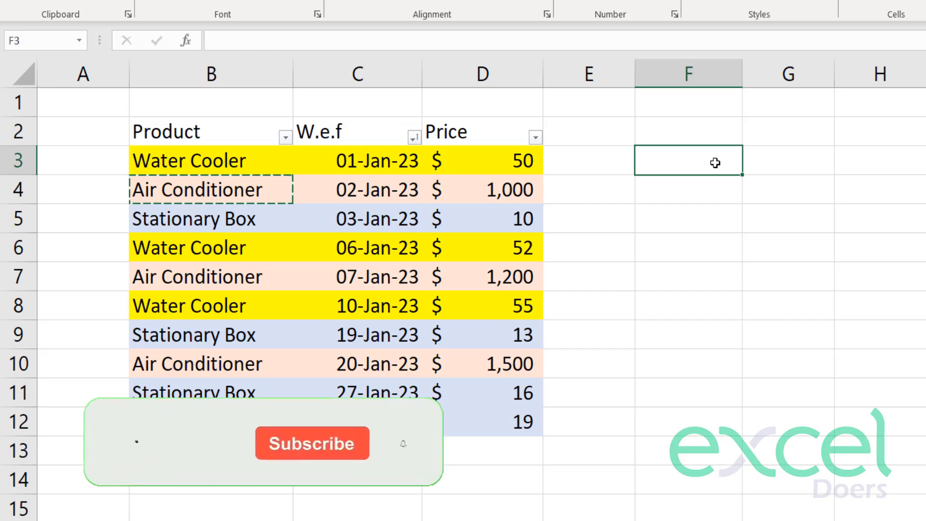
pyautogui.hotkey('ctrl', 'v')
pyautogui.click(712, 192)
pyautogui.moveTo(746, 71); pyautogui.dragTo(781, 74)
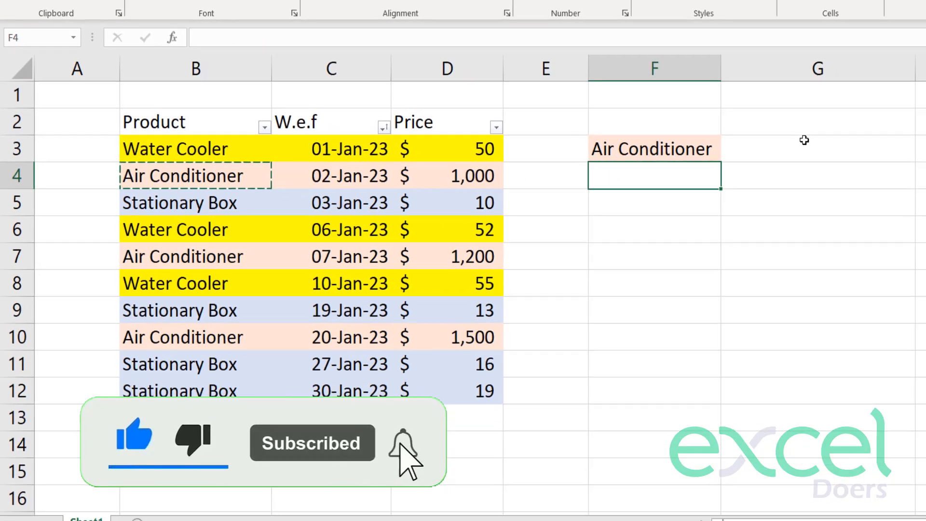
# Start a VLOOKUP formula in G3 with F3 as the lookup value and B2:D12 as the table array.
pyautogui.click(808, 140)
pyautogui.write('=')
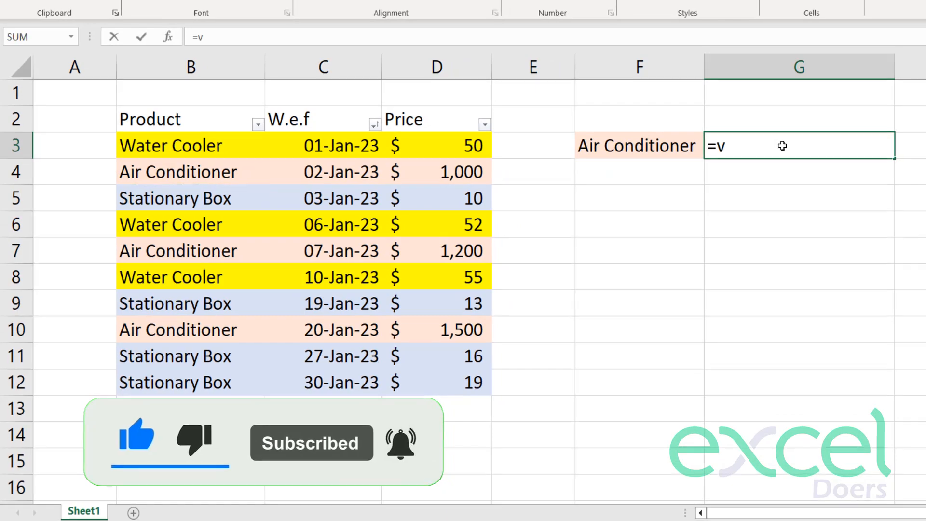
pyautogui.write('vlo')
pyautogui.press('Tab')
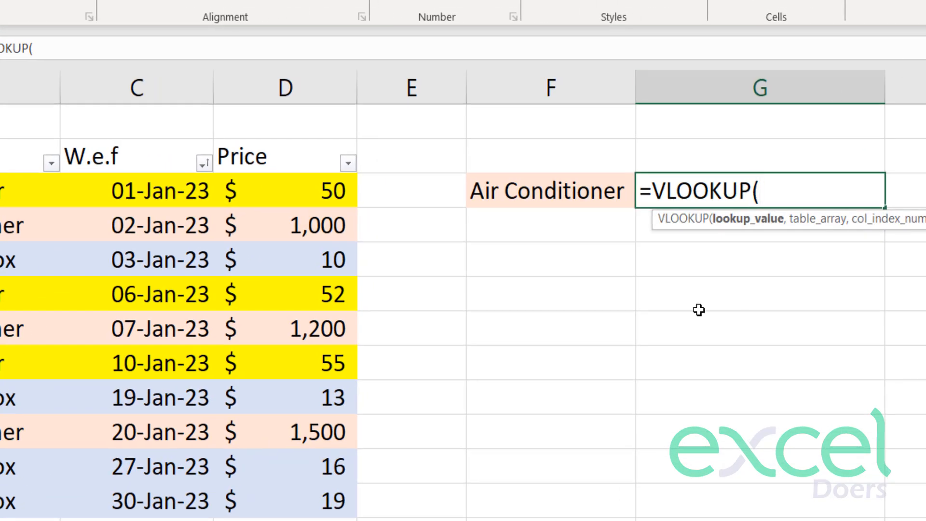
pyautogui.click(511, 190)
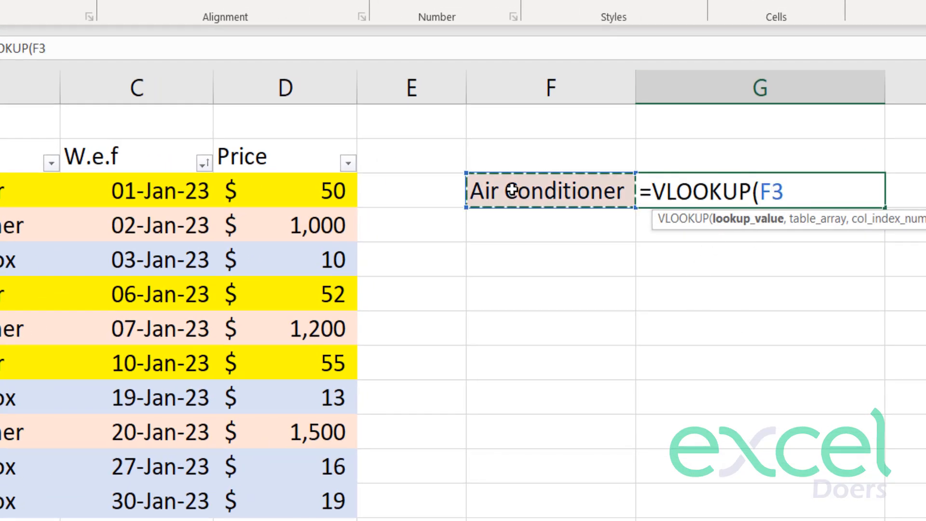
pyautogui.write(',')
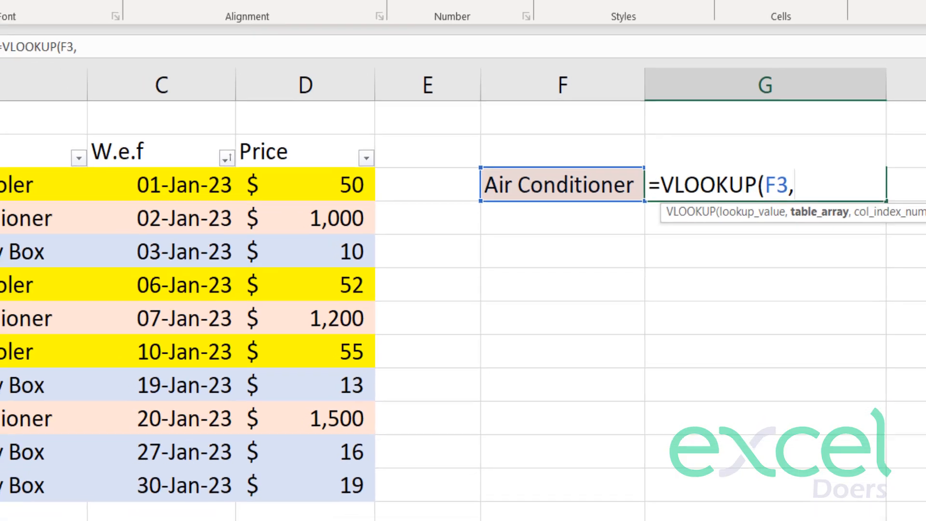
pyautogui.moveTo(77, 153); pyautogui.dragTo(268, 252)
pyautogui.moveTo(343, 223); pyautogui.dragTo(347, 429)
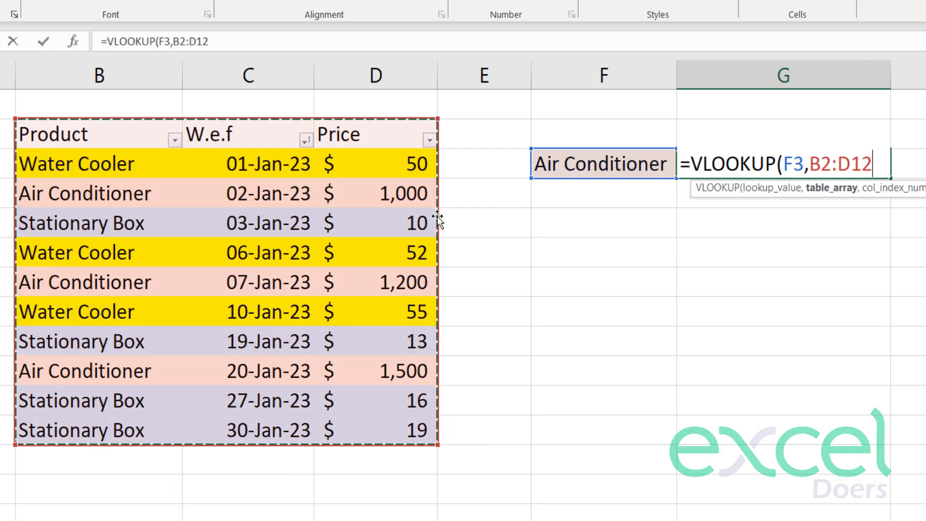
# Make the table range absolute as $B$2:$D$12 and complete the VLOOKUP with column index 3 and exact match 0.
pyautogui.press('F4')
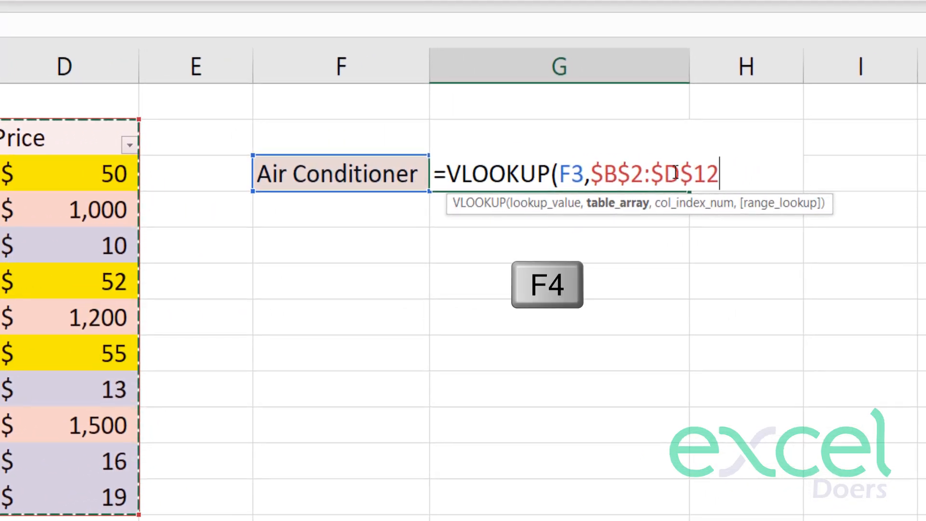
pyautogui.write(',')
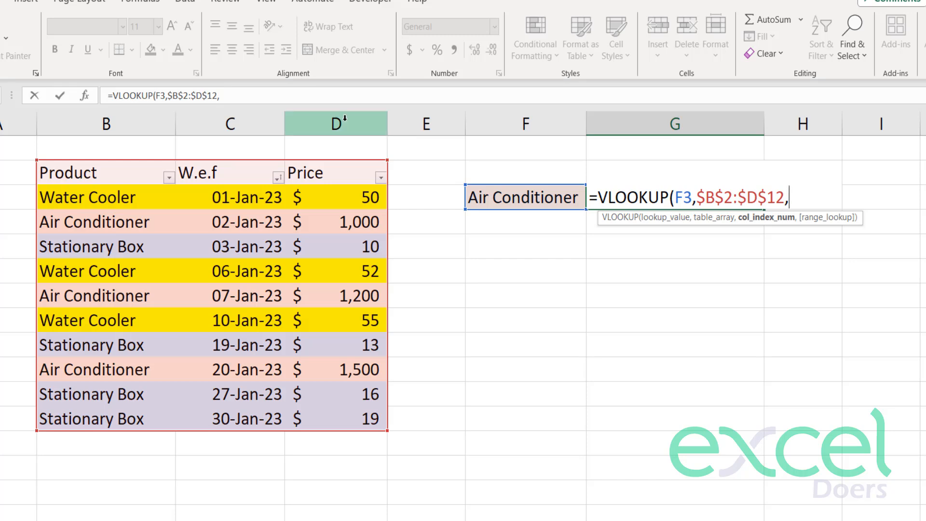
pyautogui.write(',')
pyautogui.press('BackSpace')
pyautogui.write('3,')
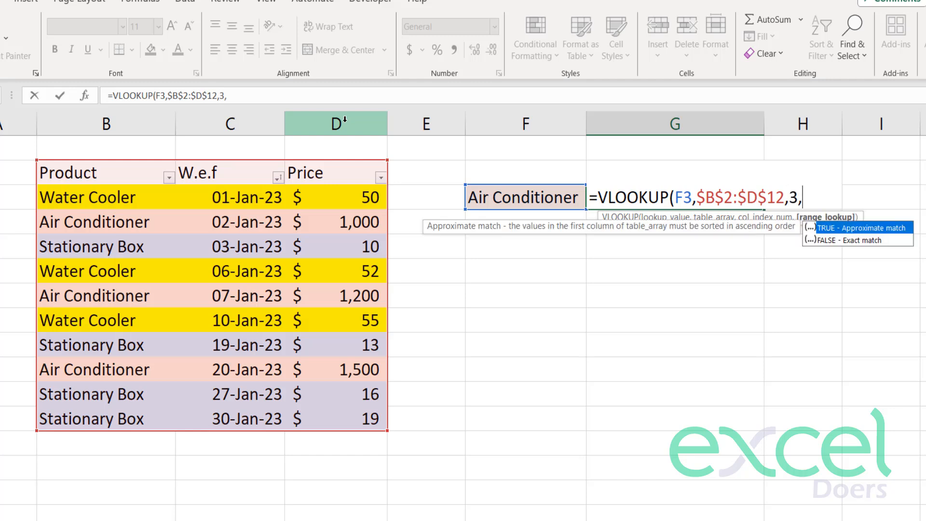
pyautogui.write('0)')
pyautogui.press('Return')
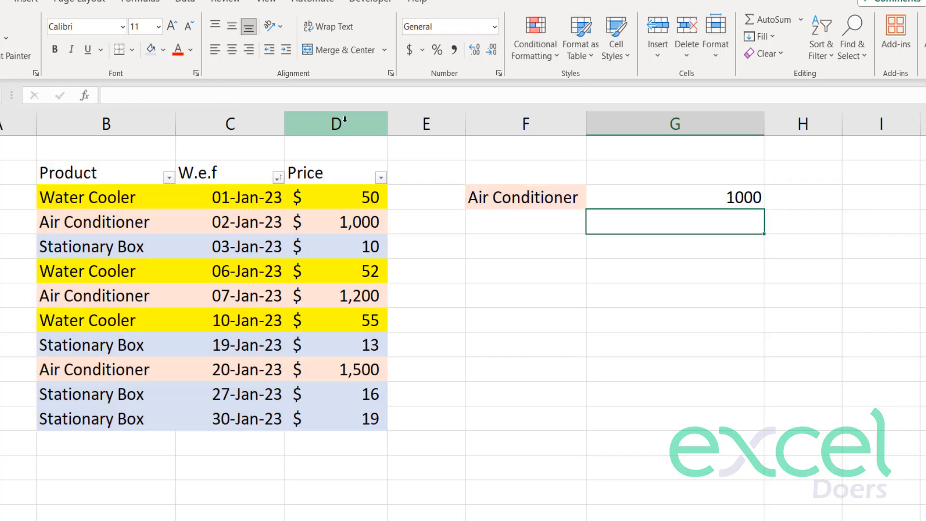
# Compare the VLOOKUP result in G3 with the Air Conditioner rows and prices in the table.
pyautogui.click(742, 198)
pyautogui.click(334, 223)
pyautogui.click(86, 226)
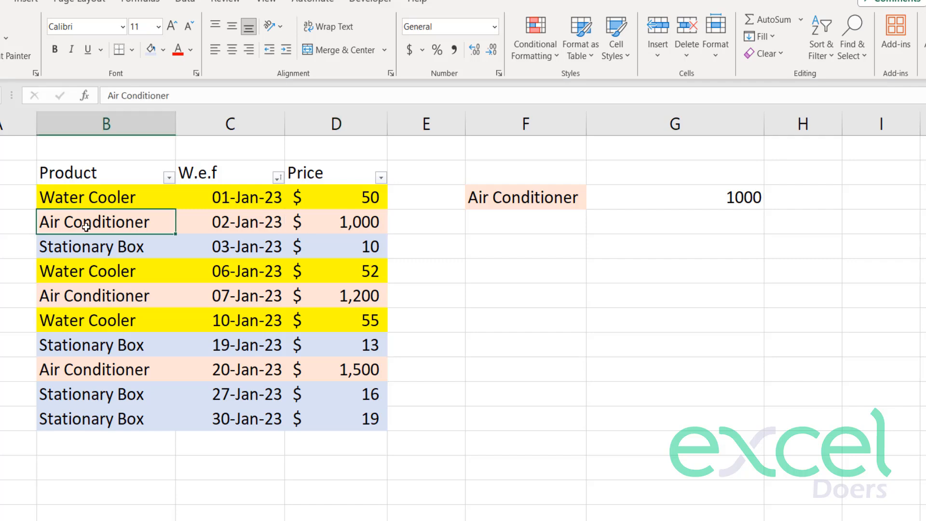
pyautogui.moveTo(93, 198); pyautogui.dragTo(372, 416)
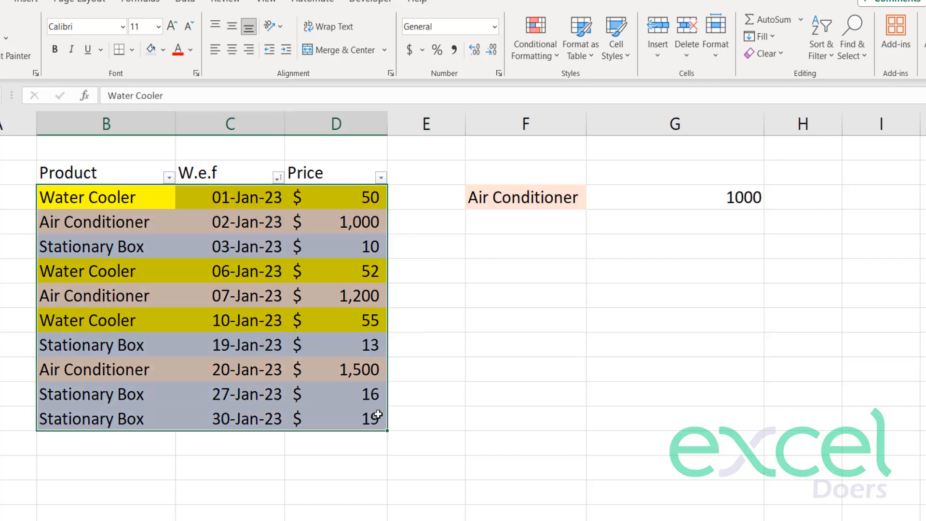
pyautogui.click(107, 368)
pyautogui.click(365, 373)
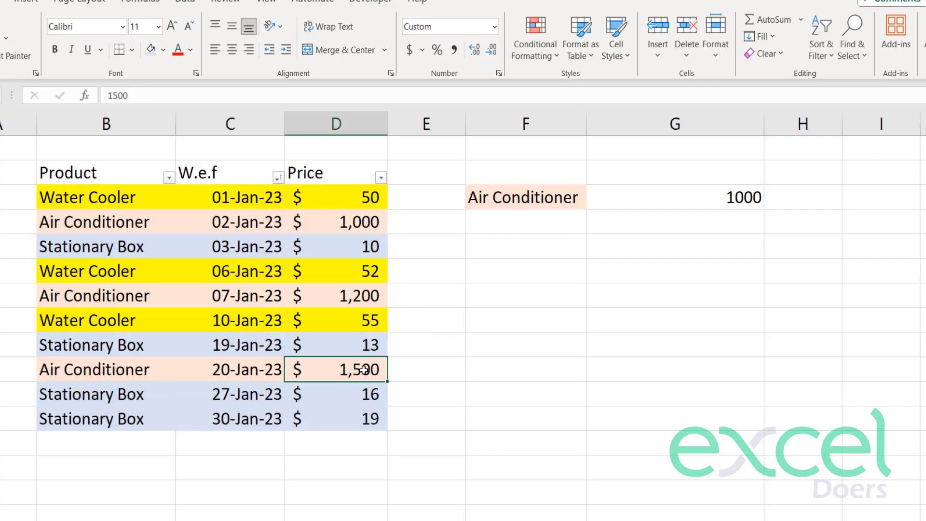
pyautogui.moveTo(105, 197); pyautogui.dragTo(350, 222)
pyautogui.click(350, 221)
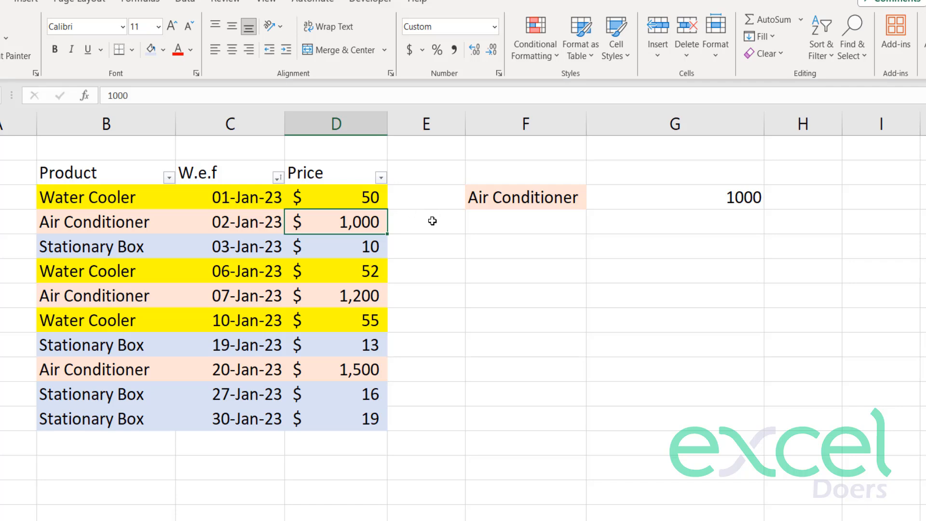
pyautogui.click(359, 296)
pyautogui.click(367, 364)
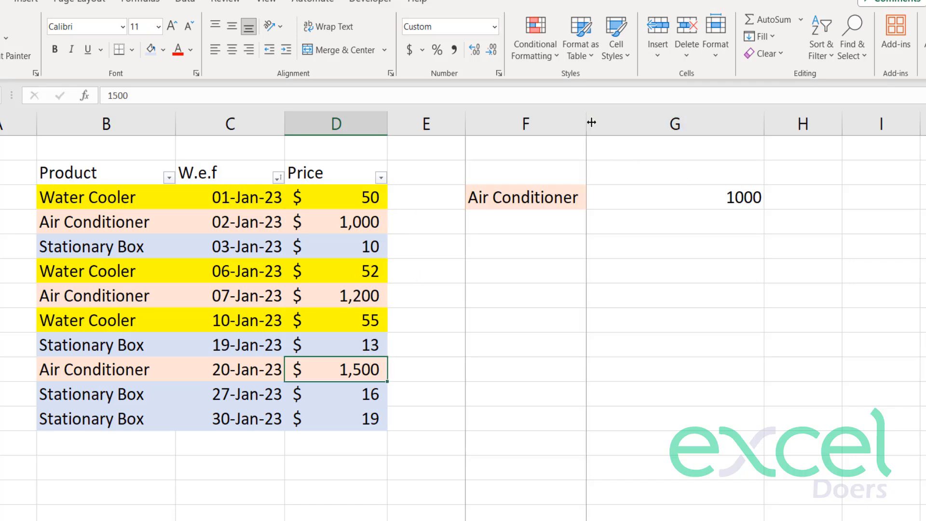
# Widen column F slightly and narrow column G around the lookup result.
pyautogui.moveTo(589, 121); pyautogui.dragTo(593, 121)
pyautogui.moveTo(770, 121); pyautogui.dragTo(708, 122)
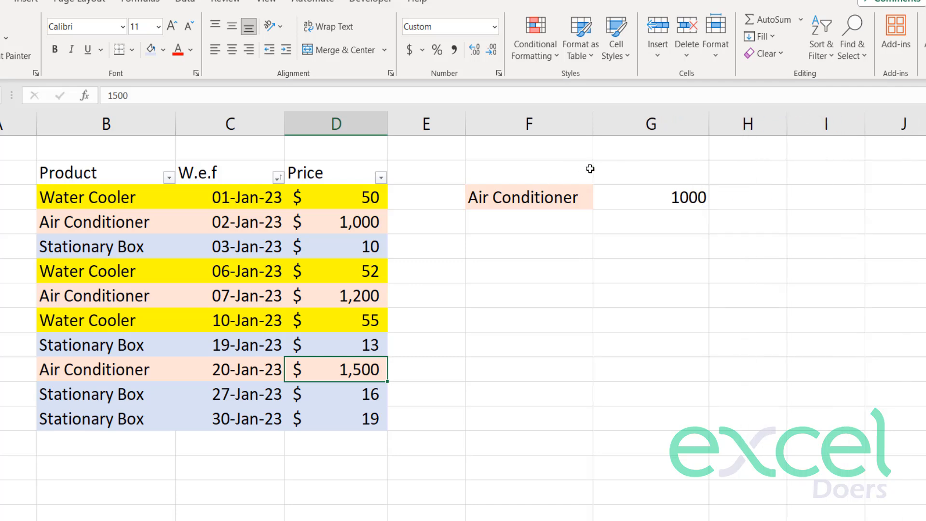
pyautogui.click(587, 221)
pyautogui.click(358, 294)
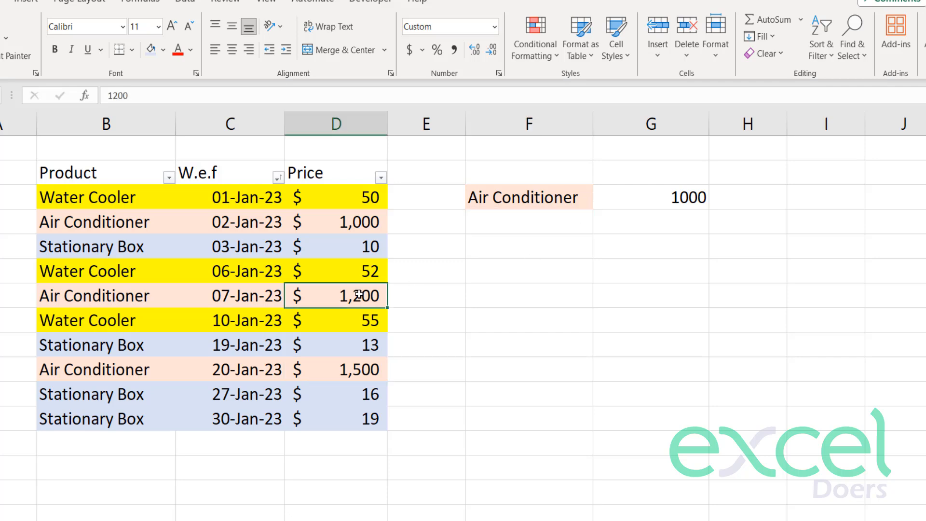
pyautogui.click(366, 367)
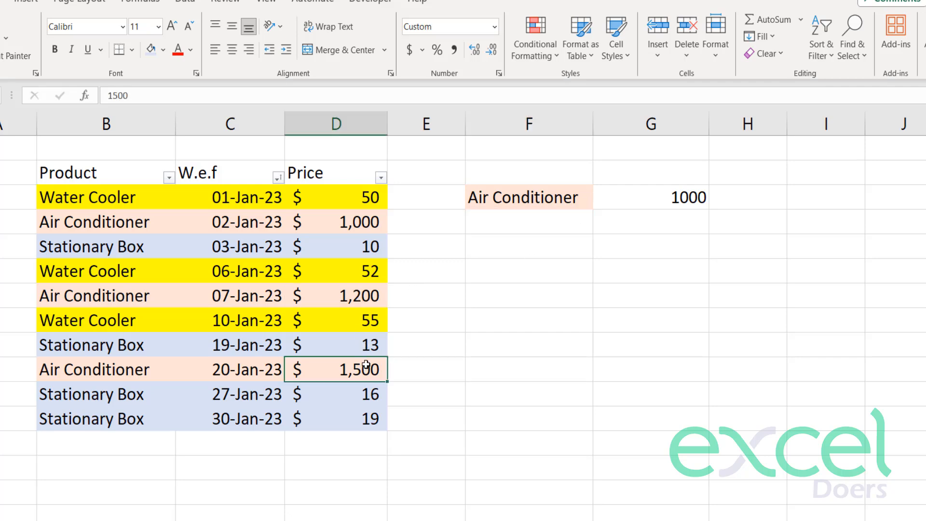
pyautogui.click(484, 229)
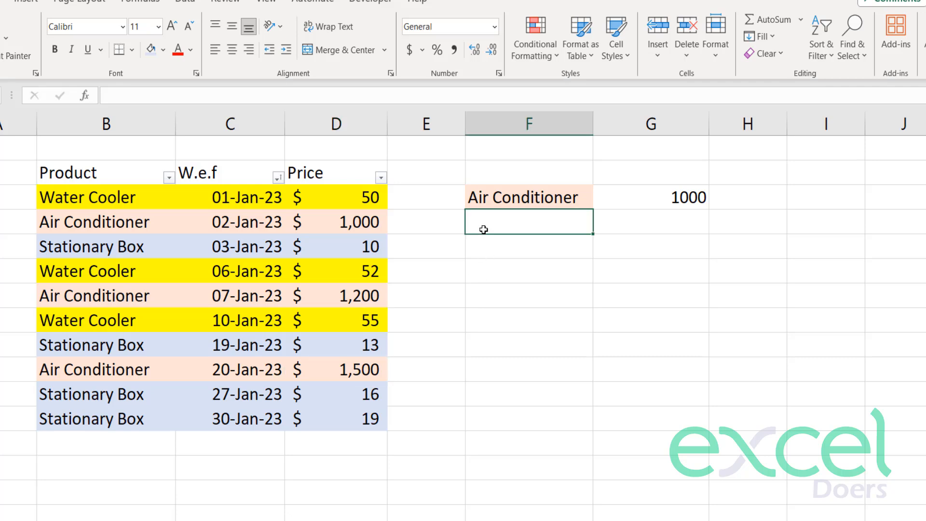
# Insert a blank column between Product and W.e.f, check the shifted VLOOKUP formula, and select the new column's header cell C2.
pyautogui.click(198, 209)
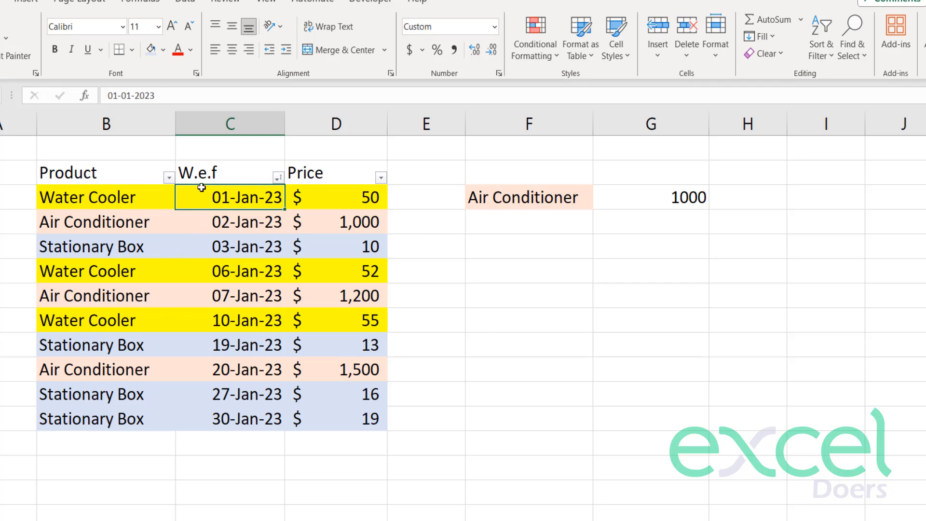
pyautogui.click(234, 123)
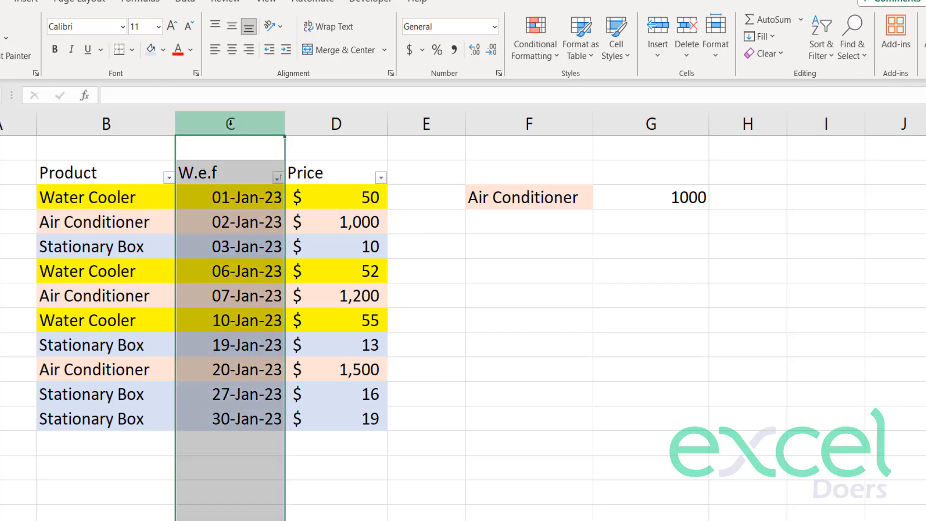
pyautogui.rightClick(210, 124)
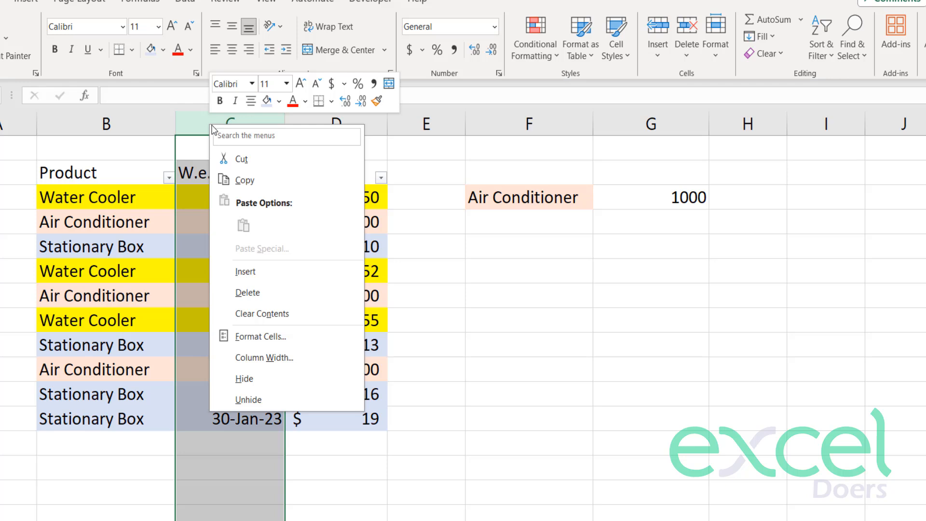
pyautogui.click(239, 271)
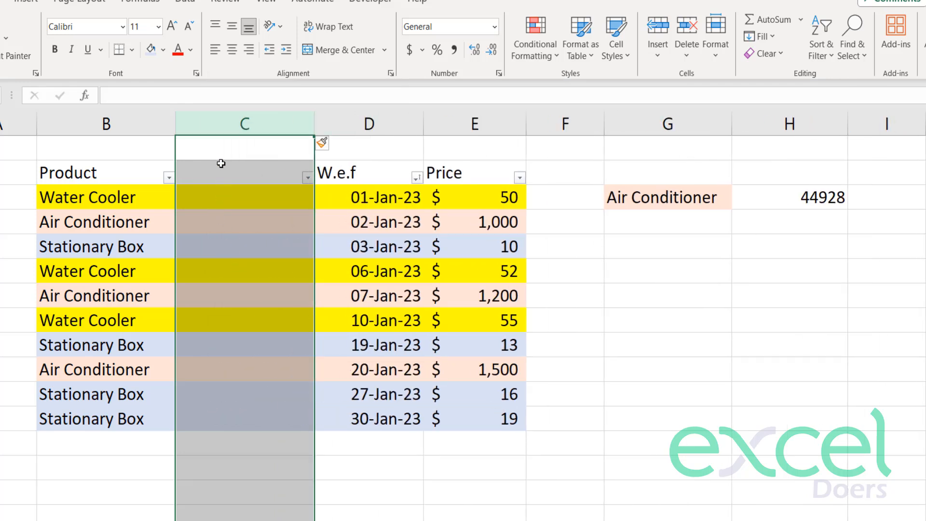
pyautogui.click(829, 201)
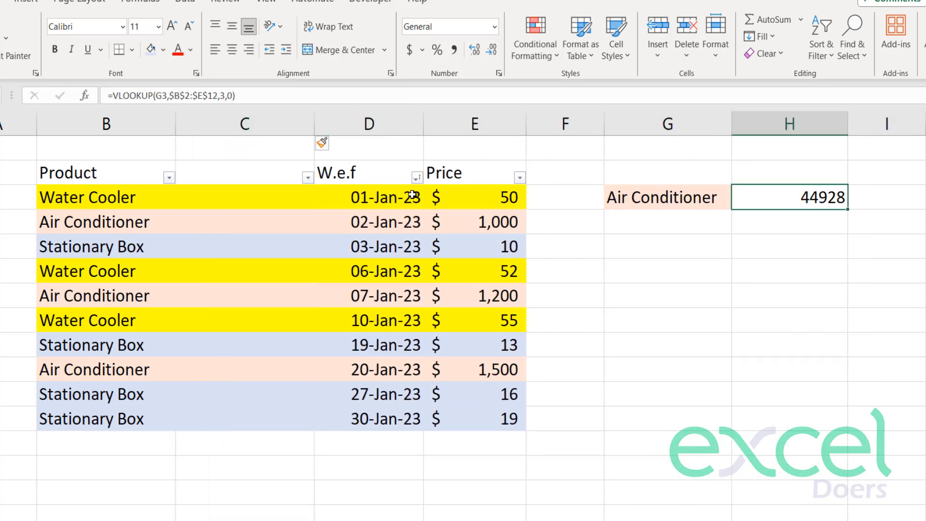
pyautogui.click(244, 168)
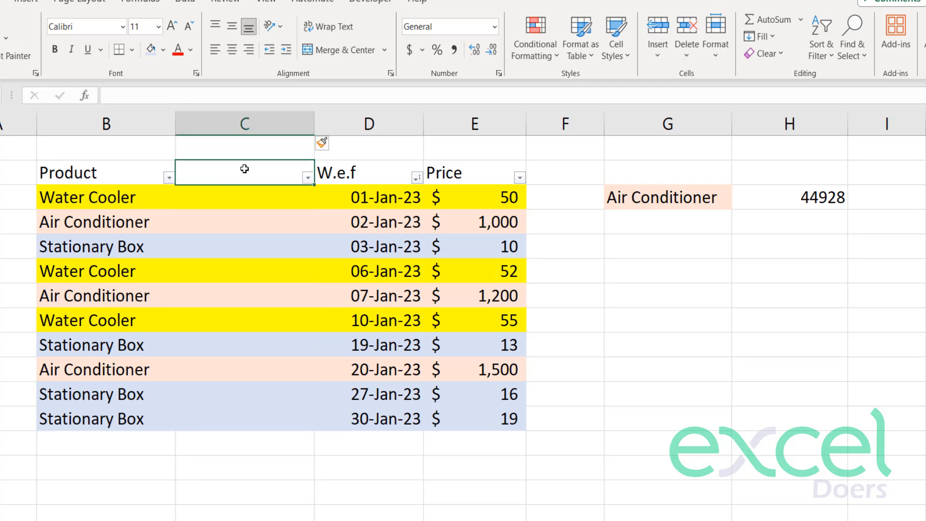
# Title the new column Occurance and begin a COUNTIF formula in C3.
pyautogui.write('Occurance')
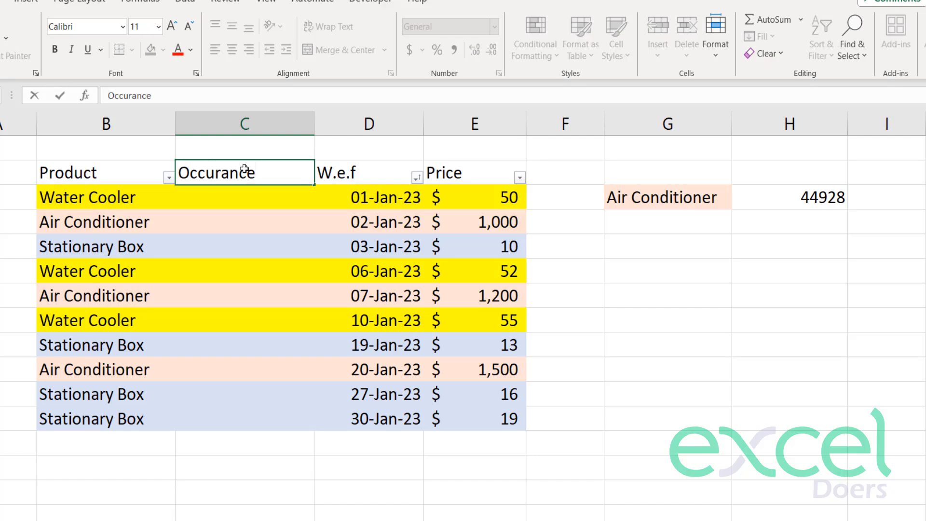
pyautogui.press('Return')
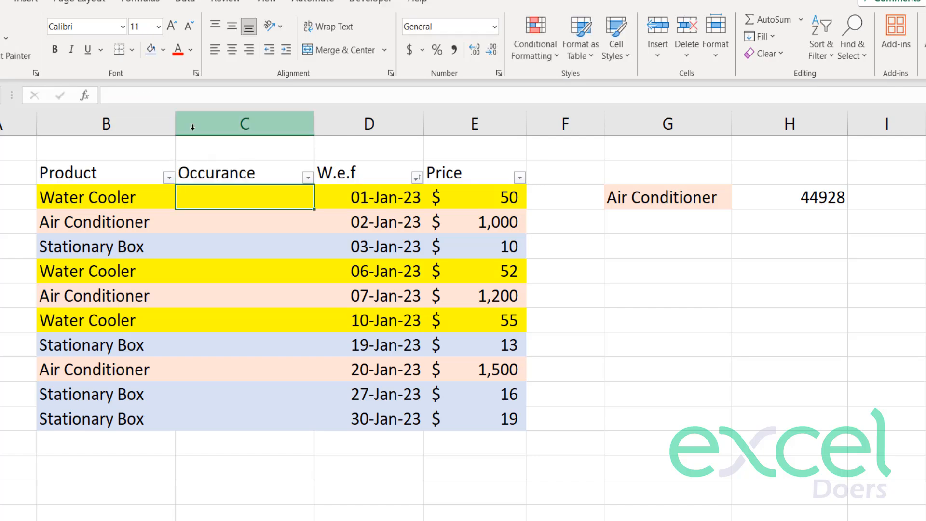
pyautogui.write('=')
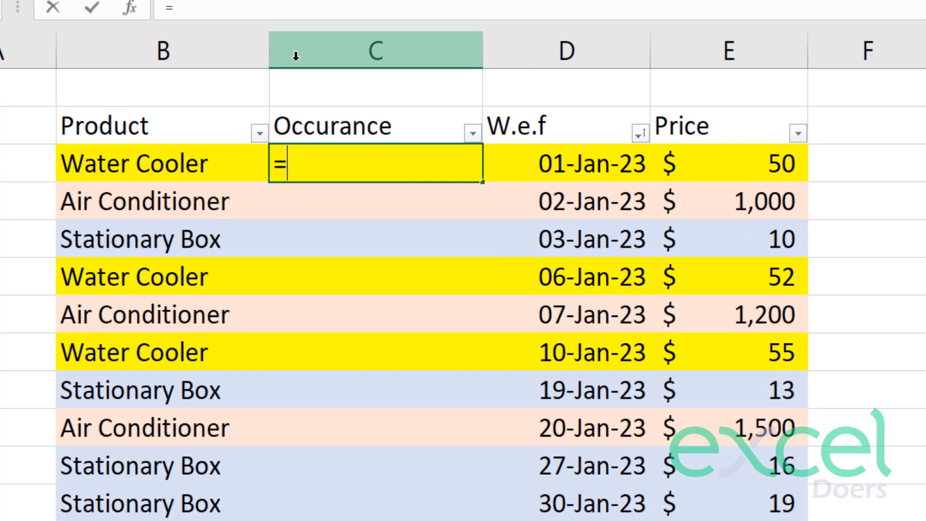
pyautogui.write('countif')
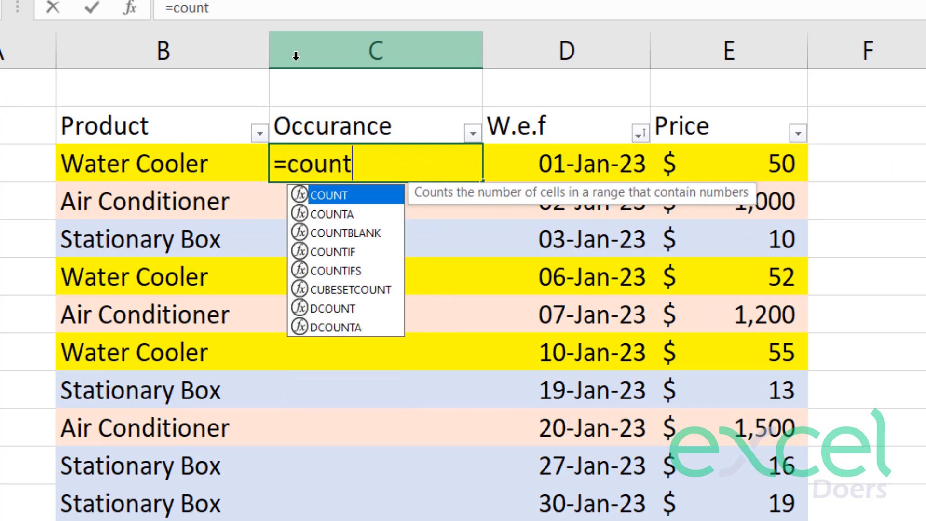
pyautogui.press('Tab')
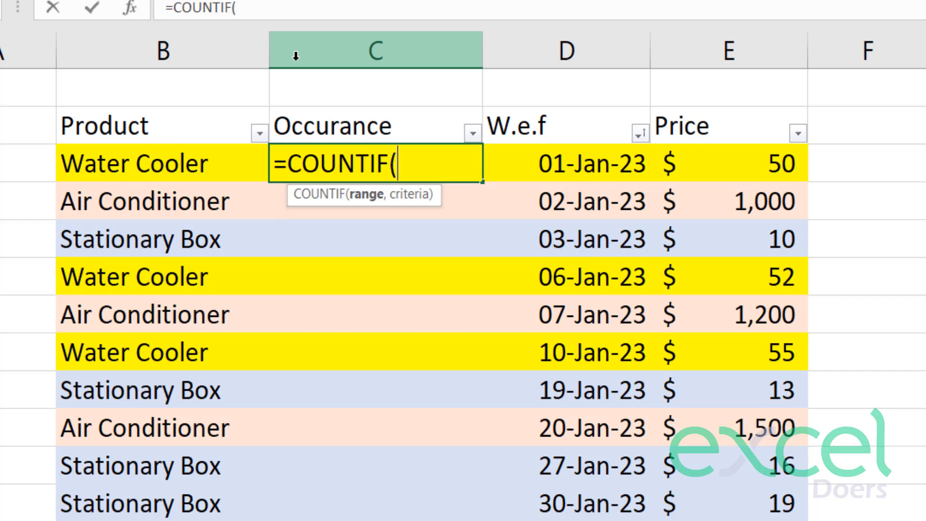
pyautogui.click(221, 165)
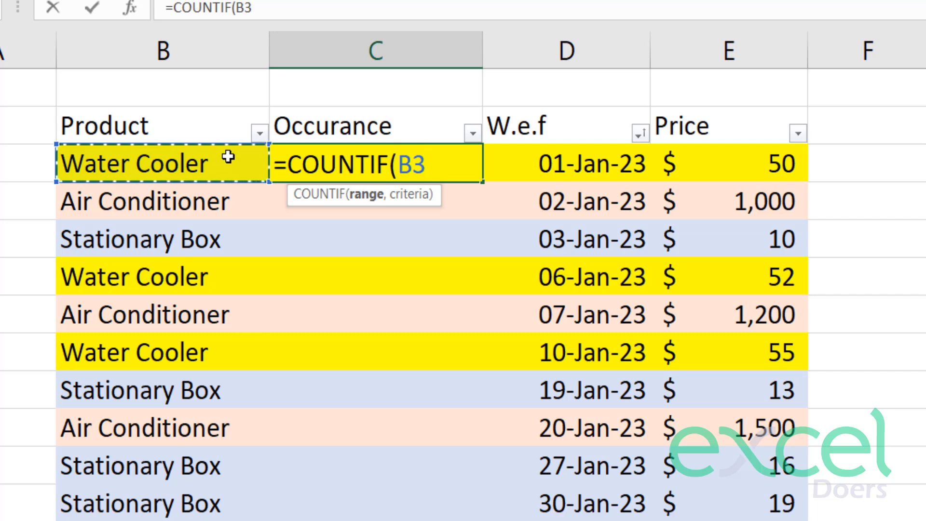
pyautogui.write(':')
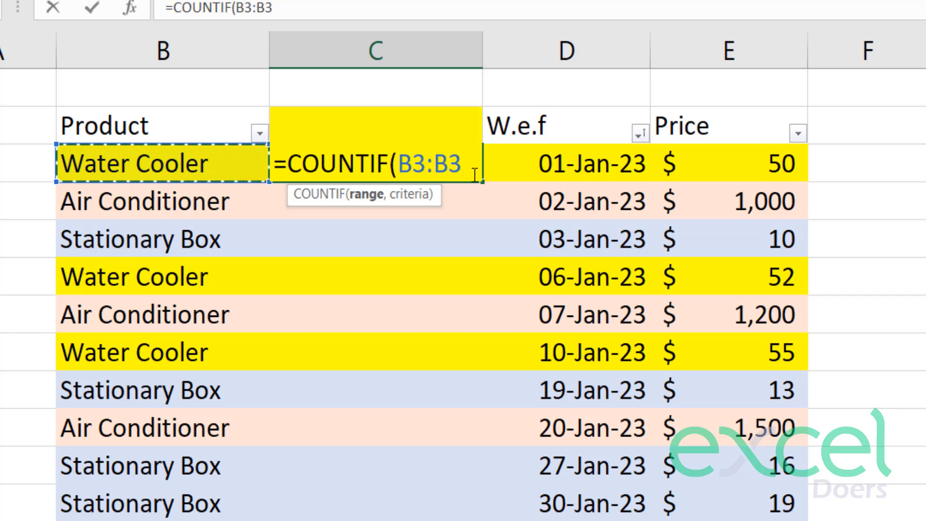
pyautogui.moveTo(468, 168); pyautogui.dragTo(404, 169)
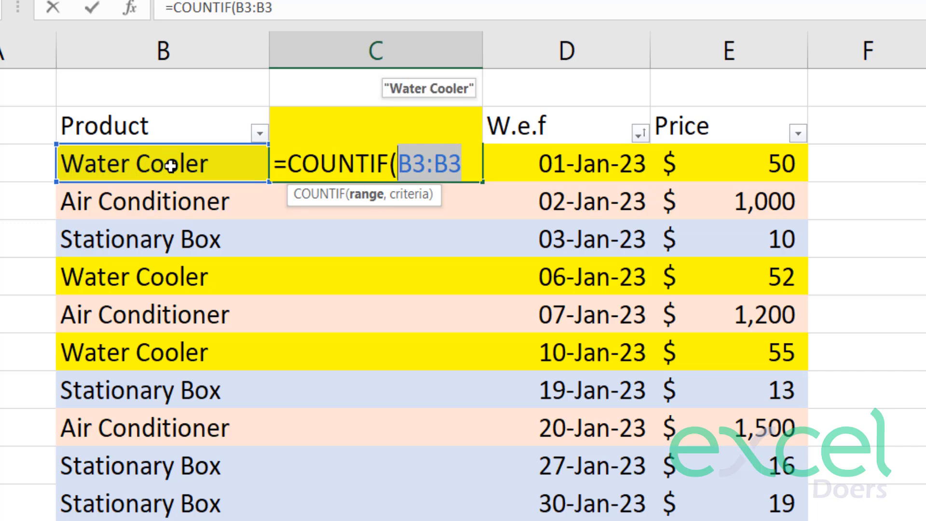
pyautogui.moveTo(172, 166); pyautogui.dragTo(174, 488)
pyautogui.moveTo(475, 164); pyautogui.dragTo(396, 173)
pyautogui.press('BackSpace')
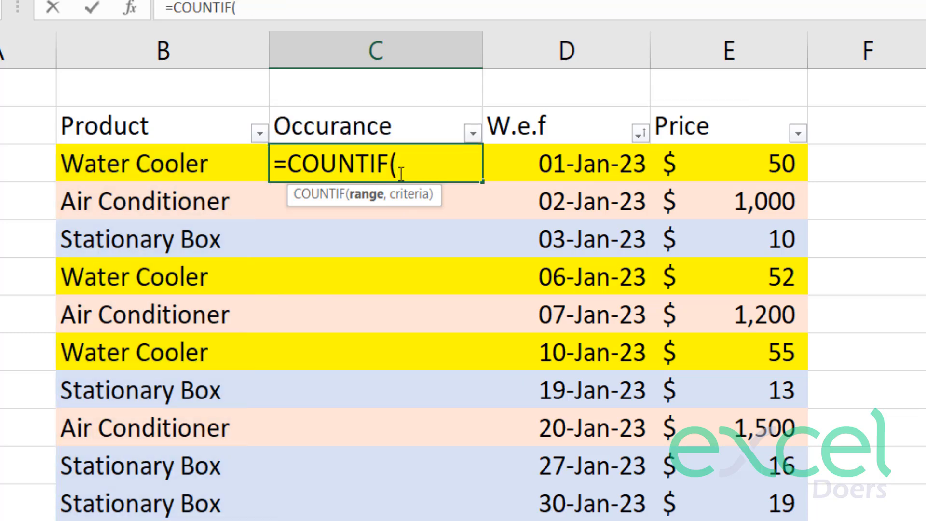
# Set the COUNTIF range to $B$3:B3, with the starting reference absolute and the ending reference relative.
pyautogui.click(174, 161)
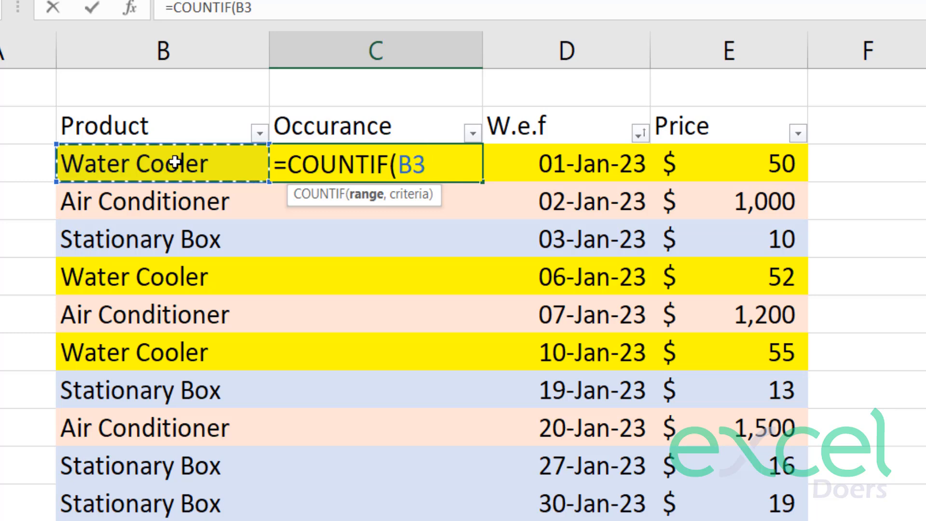
pyautogui.write(':')
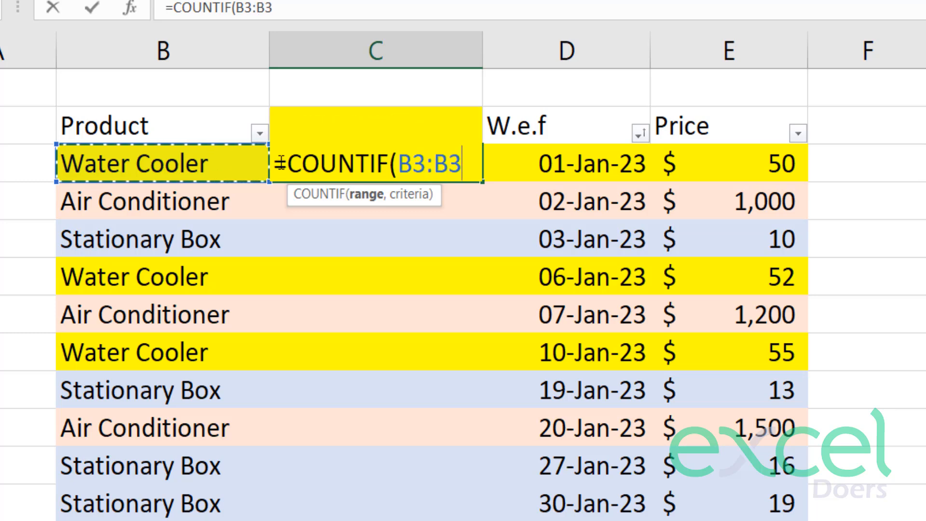
pyautogui.click(420, 166)
pyautogui.moveTo(420, 166)
pyautogui.mouseDown()
pyautogui.moveTo(399, 163)
pyautogui.moveTo(423, 166)
pyautogui.mouseUp()
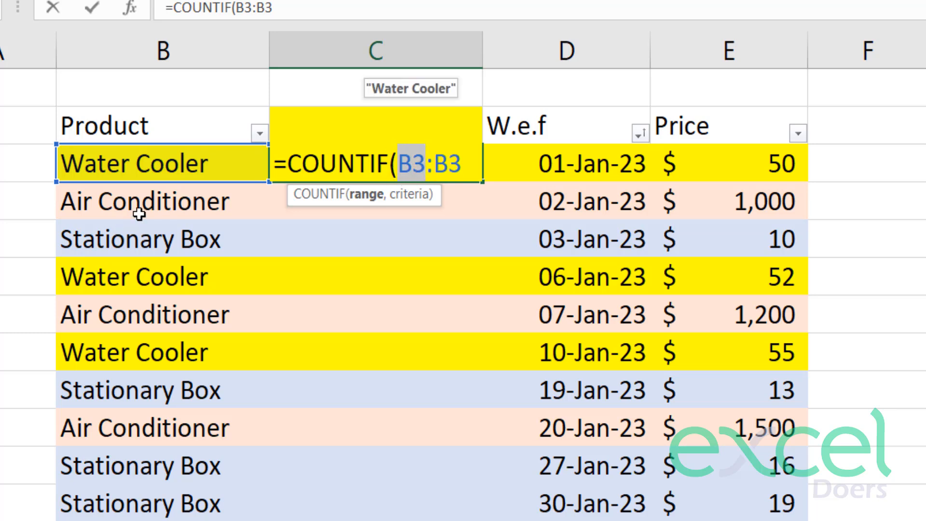
pyautogui.press('F4')
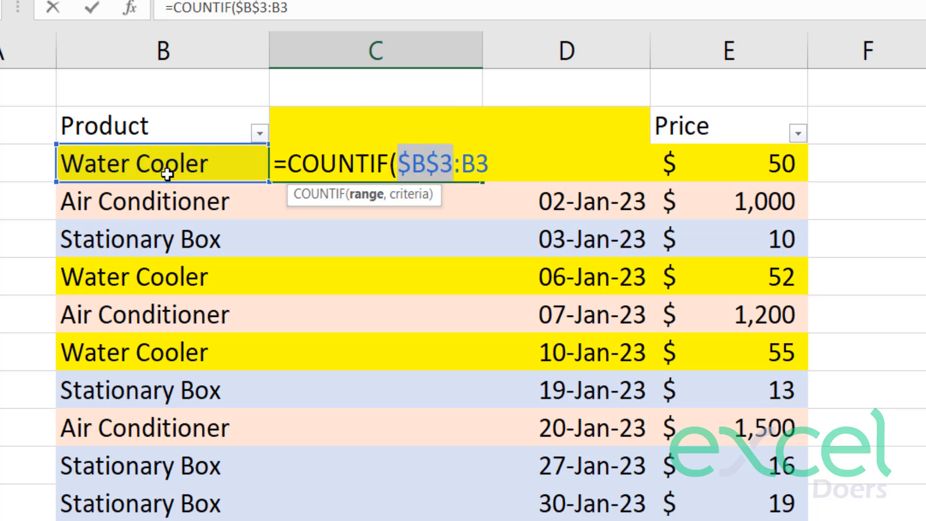
pyautogui.click(443, 166)
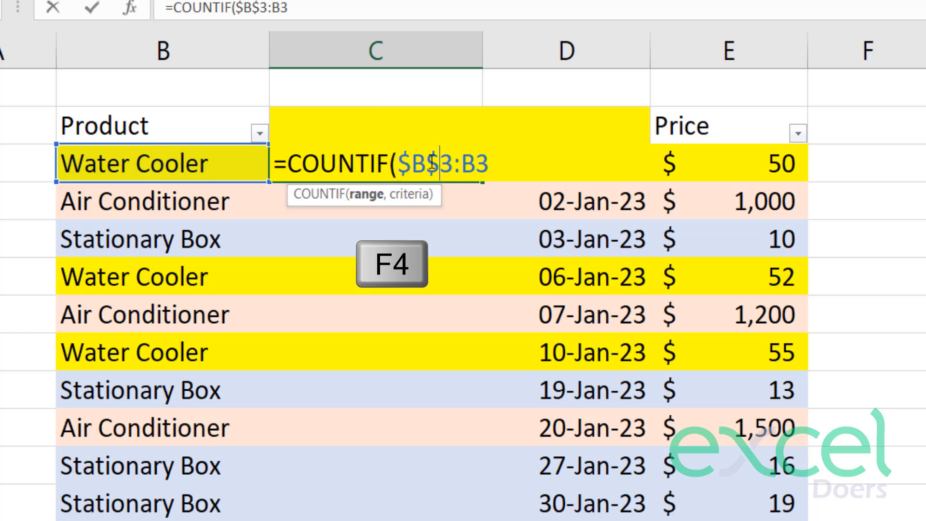
pyautogui.moveTo(463, 159); pyautogui.dragTo(476, 161)
pyautogui.click(427, 158)
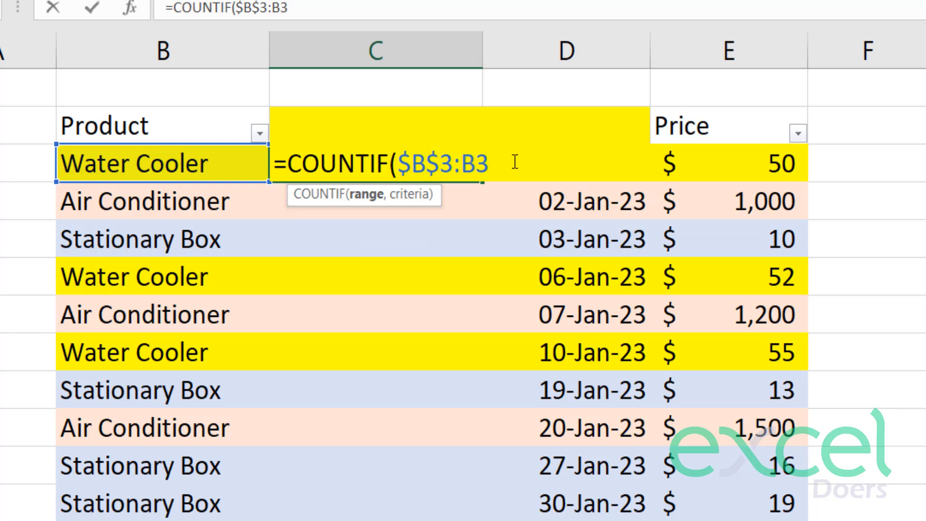
# Complete the COUNTIF formula in C3 with the product cell B3 as the criteria.
pyautogui.write(',')
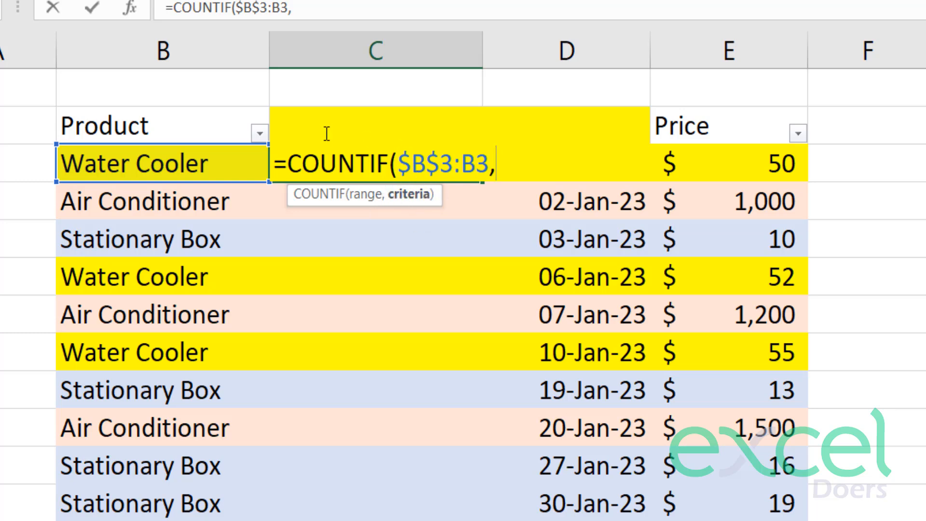
pyautogui.click(143, 165)
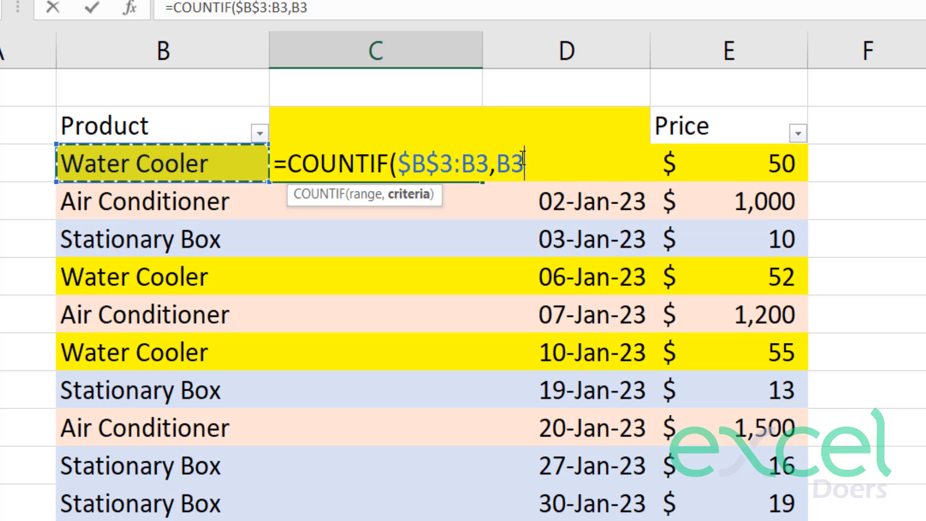
pyautogui.write(')')
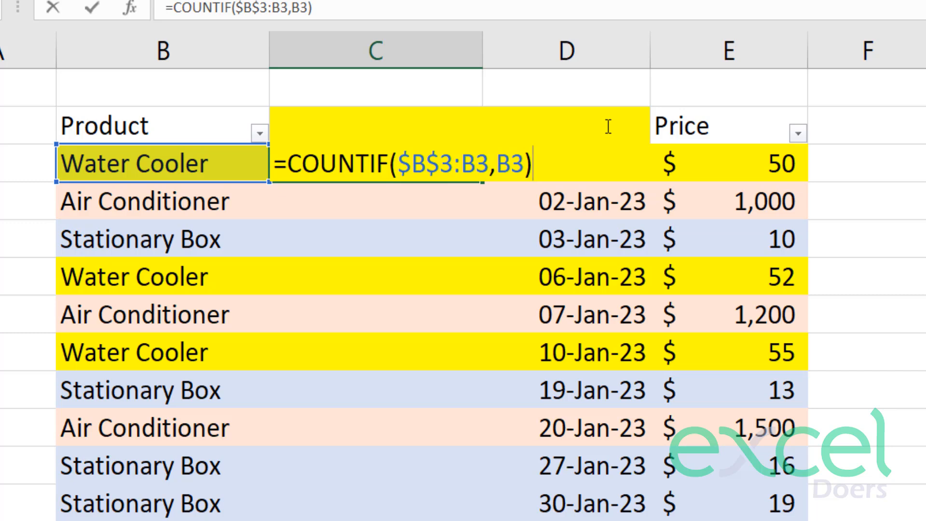
pyautogui.press('Return')
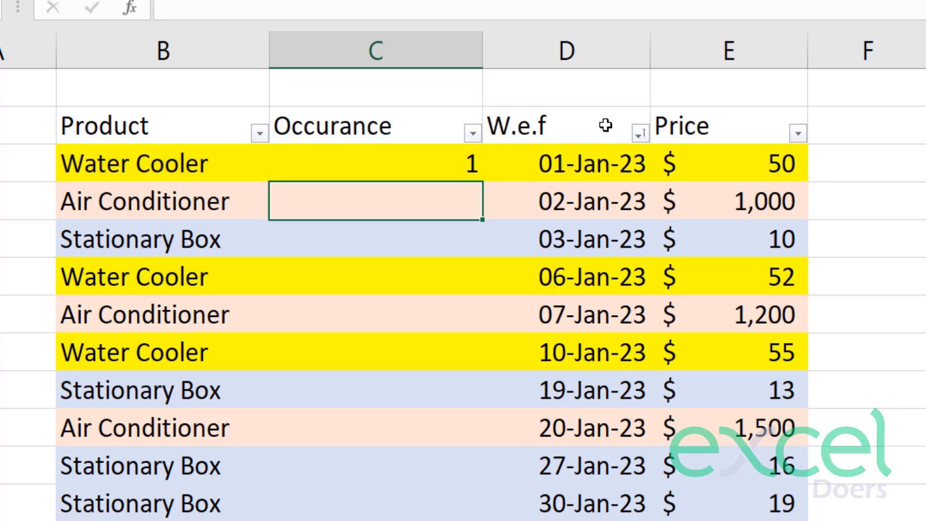
# Copy the COUNTIF formula from C3 down the Occurance column through C12.
pyautogui.click(454, 168)
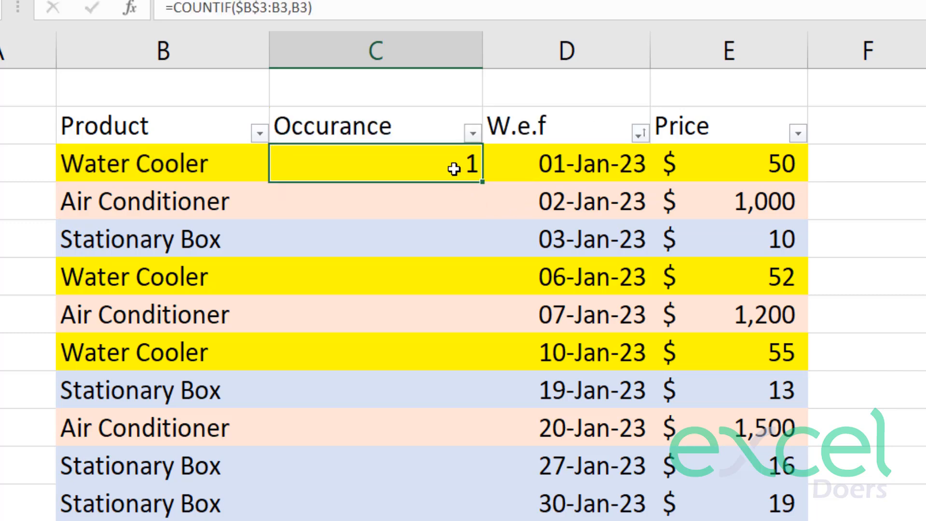
pyautogui.click(188, 160)
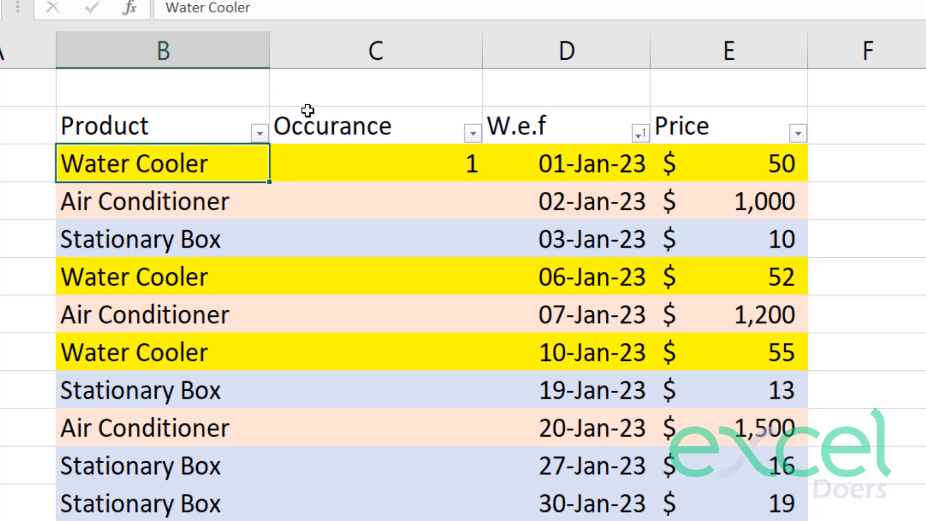
pyautogui.click(446, 166)
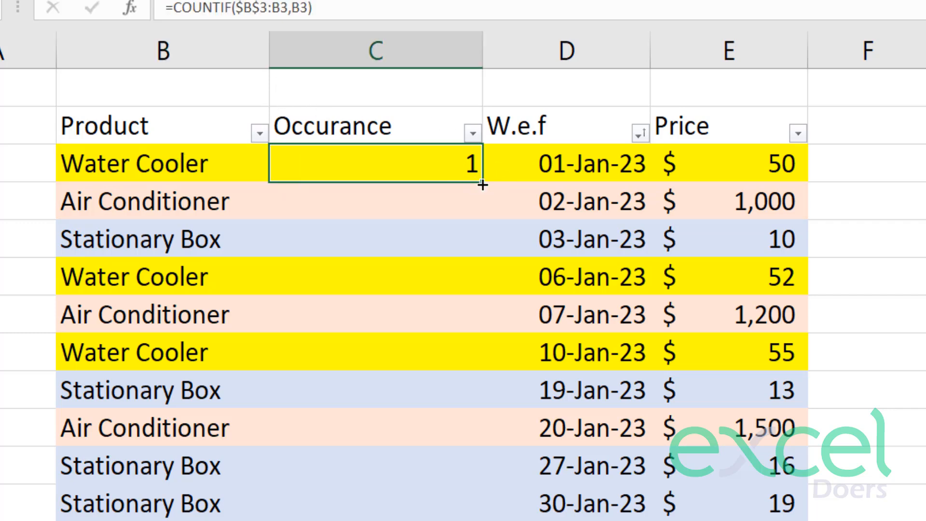
pyautogui.moveTo(481, 195); pyautogui.dragTo(481, 514)
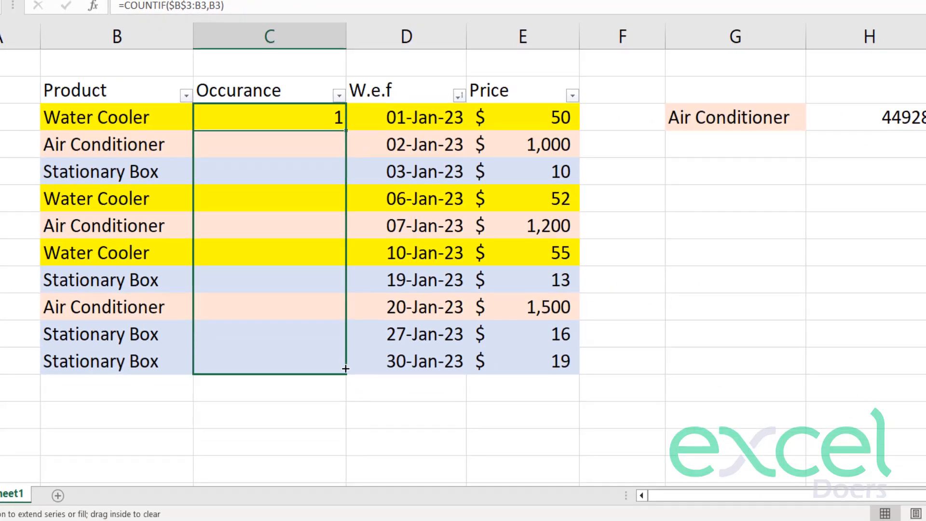
pyautogui.moveTo(345, 368); pyautogui.dragTo(347, 372)
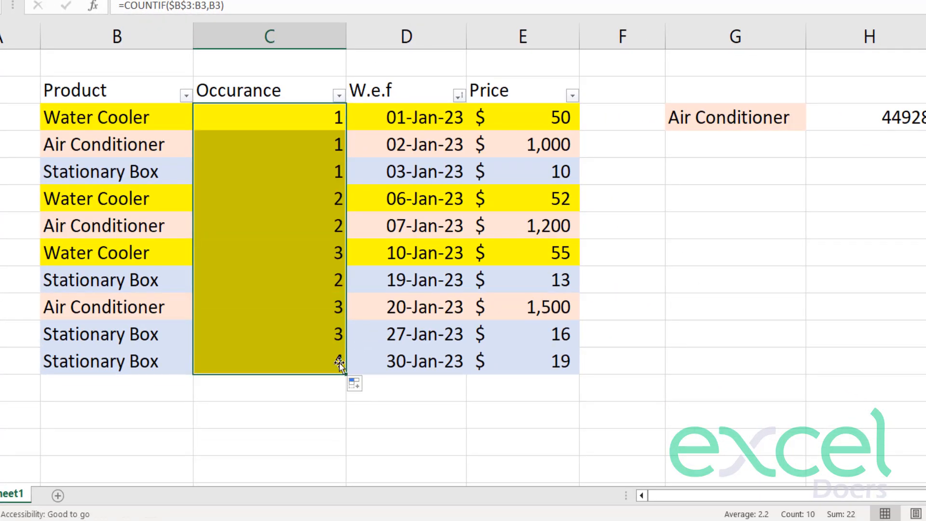
pyautogui.click(295, 401)
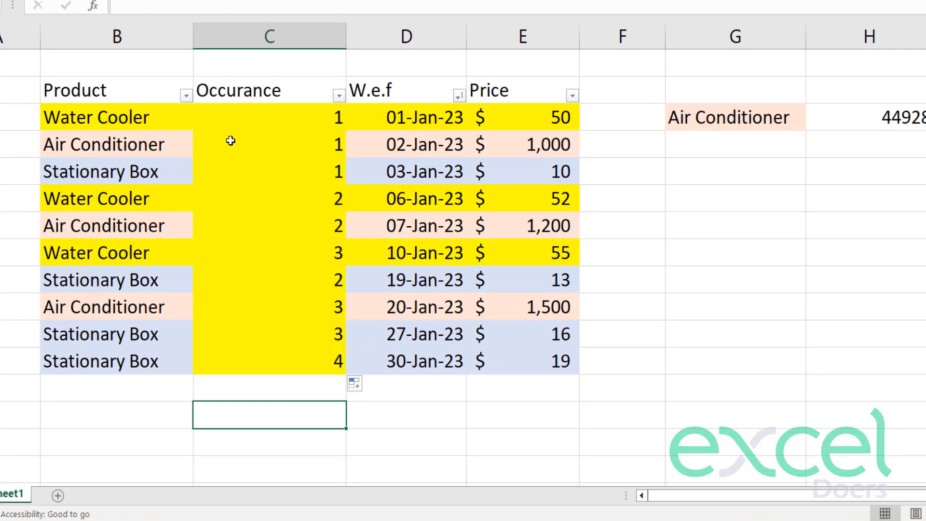
# Compare each product in rows 4 to 8 with its occurrence number and COUNTIF formula.
pyautogui.click(153, 145)
pyautogui.click(294, 141)
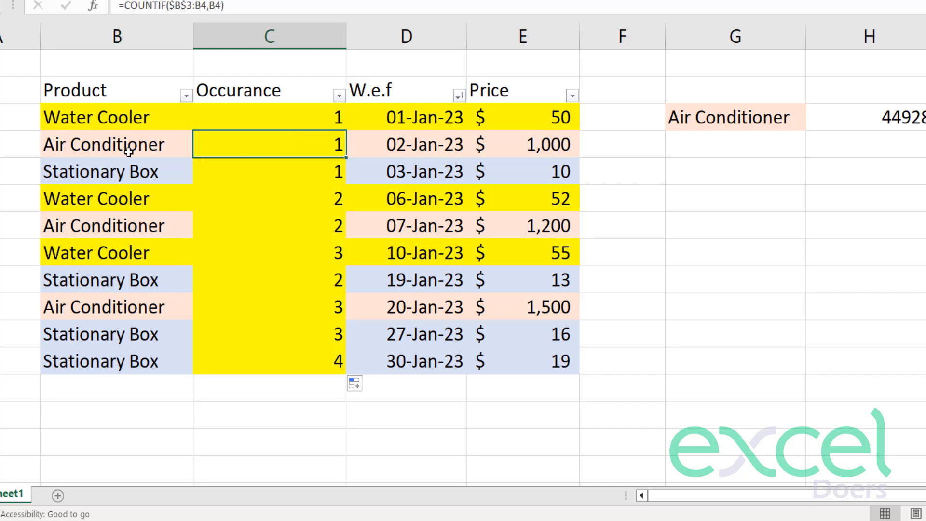
pyautogui.click(122, 168)
pyautogui.click(287, 166)
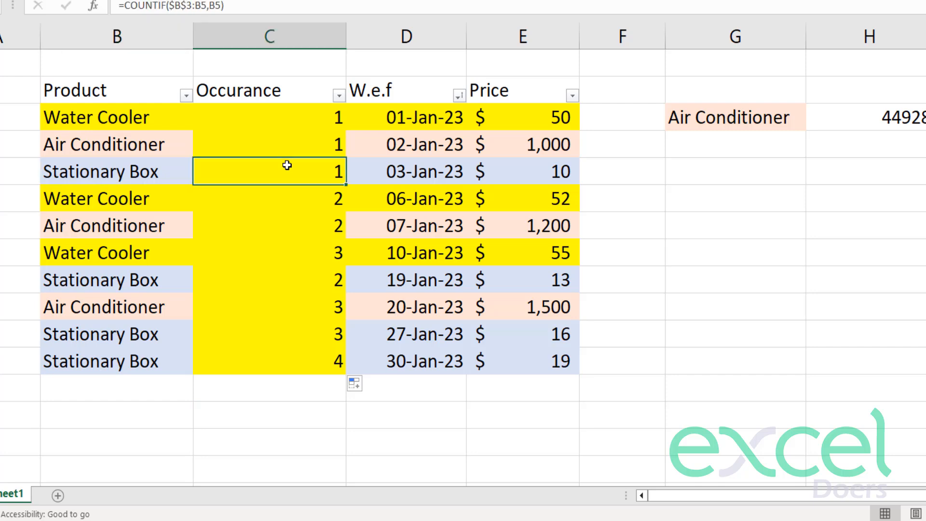
pyautogui.click(131, 200)
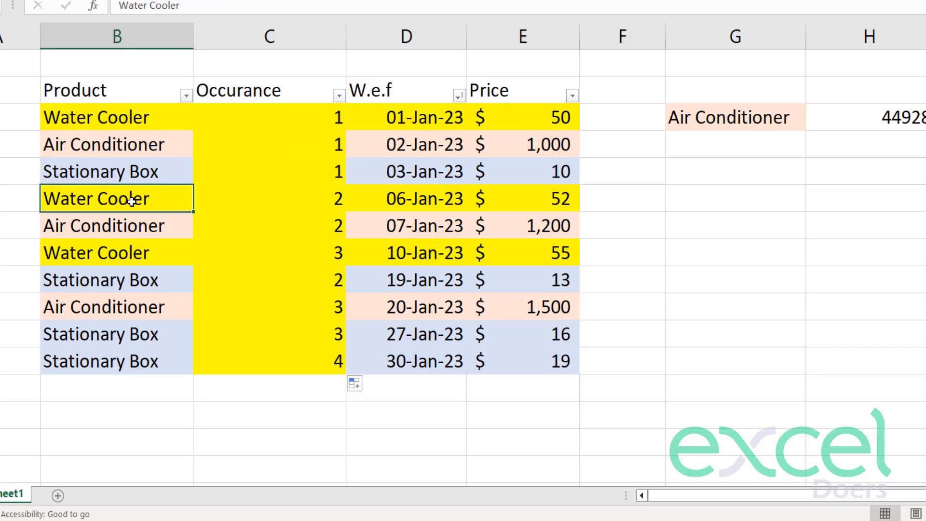
pyautogui.click(298, 197)
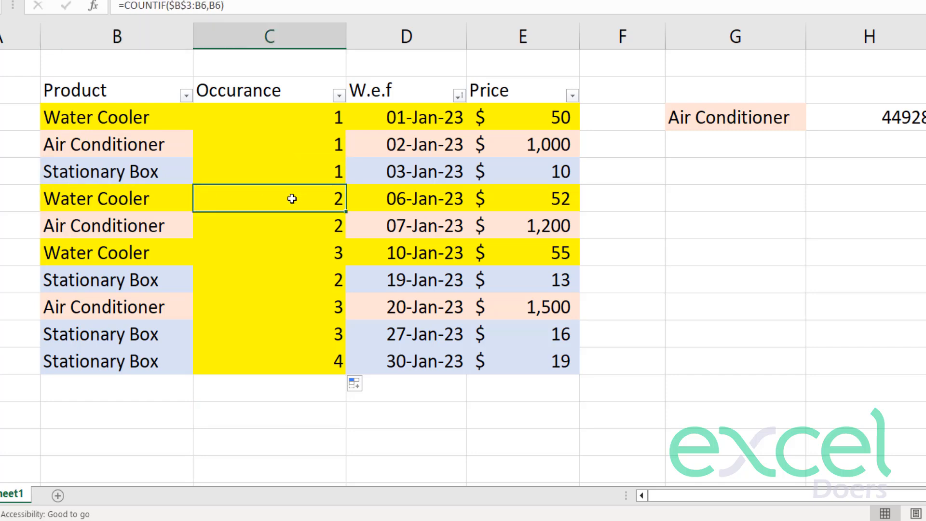
pyautogui.click(155, 220)
pyautogui.click(275, 224)
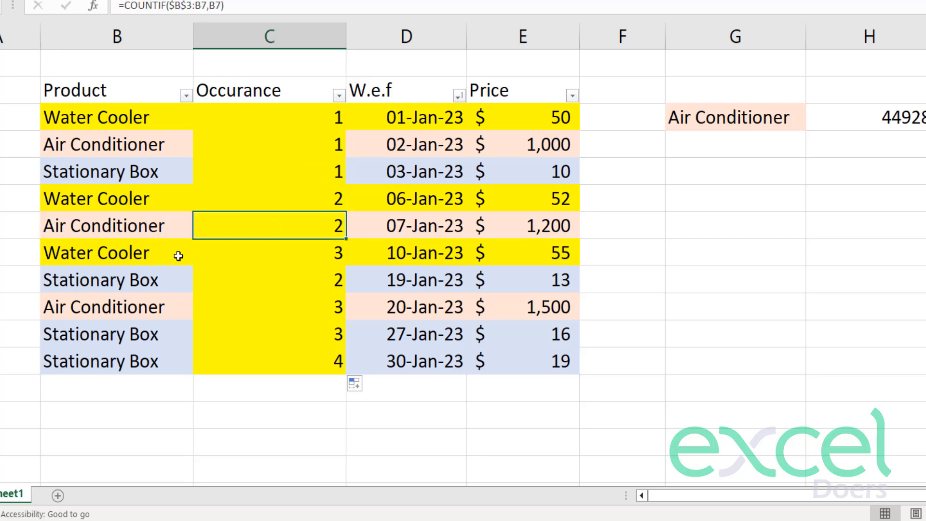
pyautogui.click(162, 256)
pyautogui.click(281, 251)
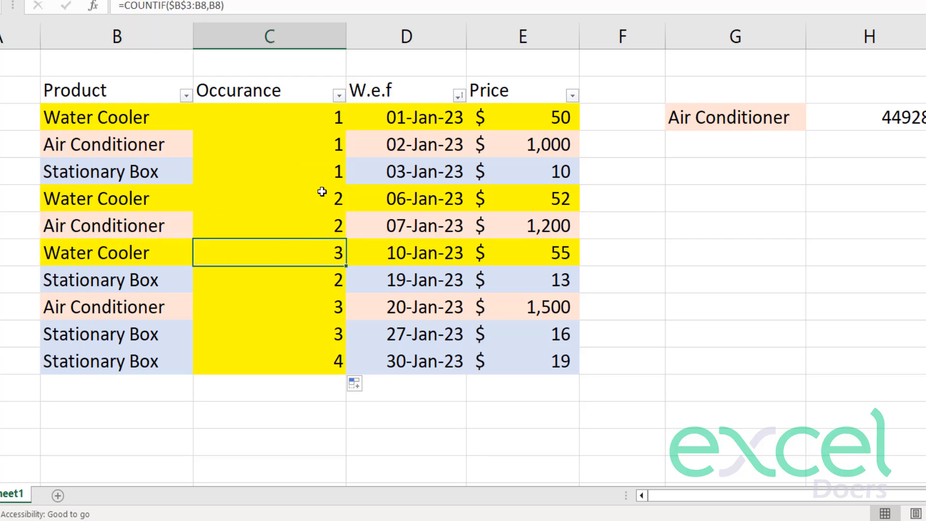
# Copy the formatting of the product cells B3:B12 onto the occurrence cells C3:C12 with Format Painter.
pyautogui.moveTo(98, 115); pyautogui.dragTo(109, 349)
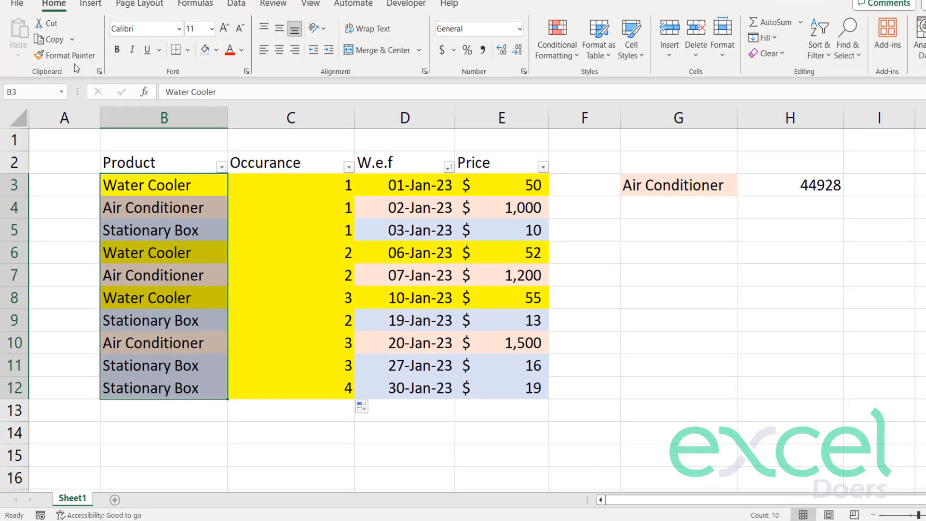
pyautogui.click(62, 57)
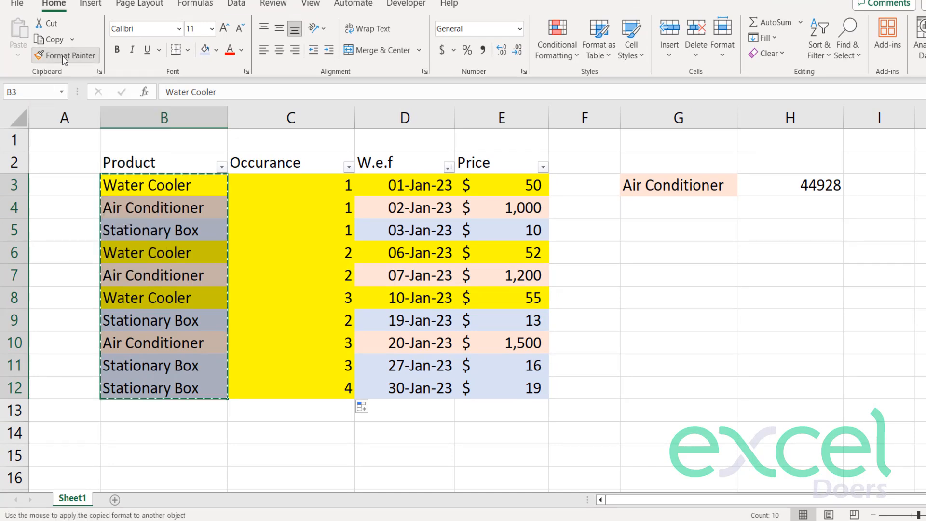
pyautogui.click(300, 182)
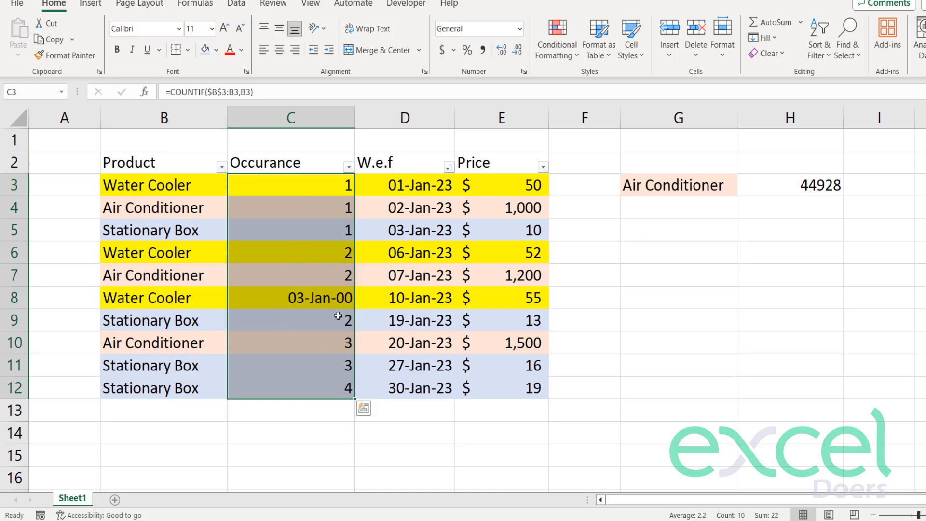
# Set the number format of occurrence cell C8 to General.
pyautogui.click(323, 291)
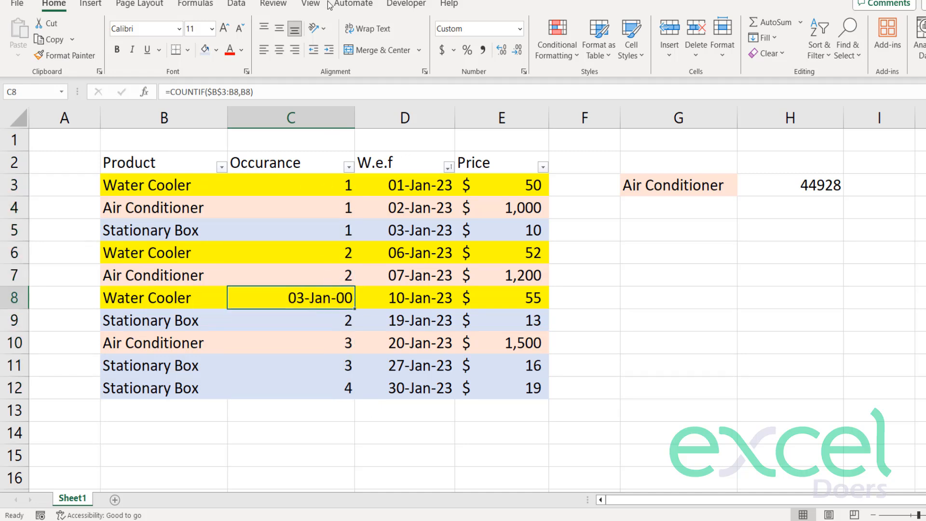
pyautogui.click(519, 29)
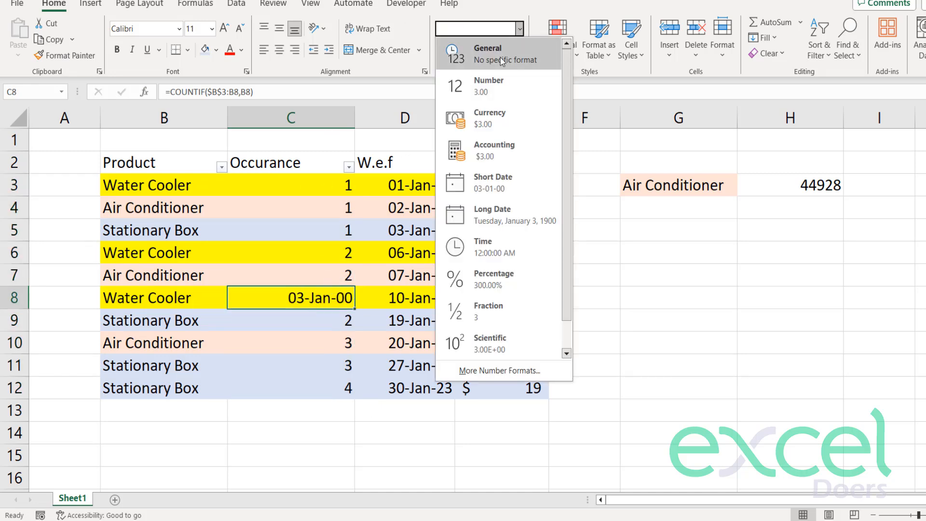
pyautogui.click(502, 61)
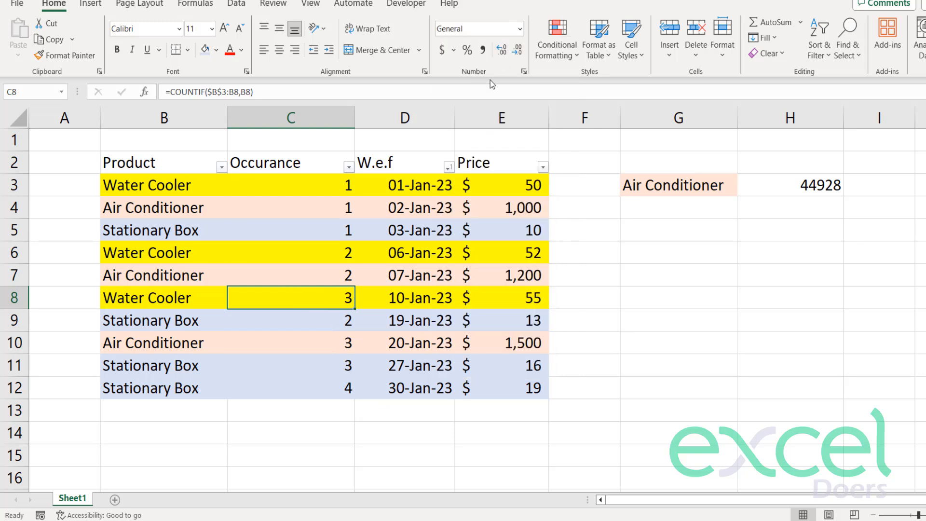
pyautogui.click(371, 332)
# Insert an empty column before the Product column and widen it slightly.
pyautogui.moveTo(291, 171); pyautogui.dragTo(296, 387)
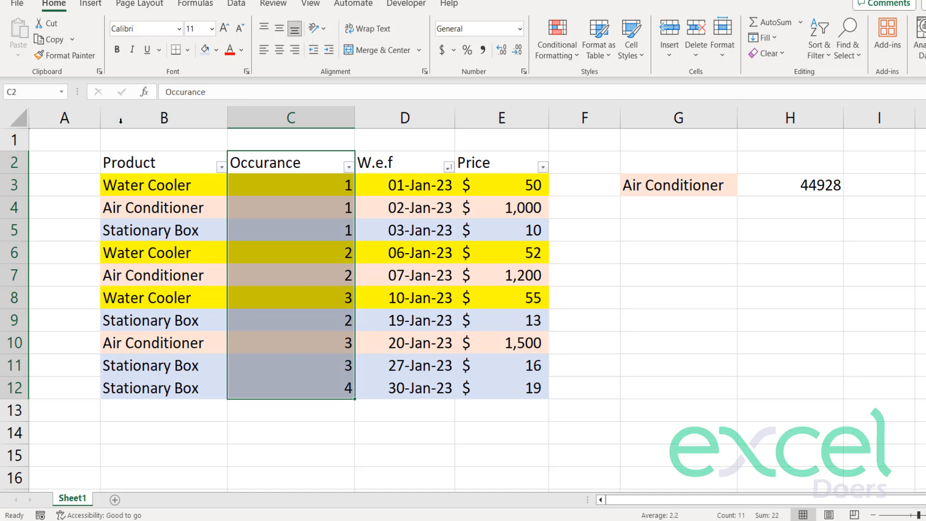
pyautogui.moveTo(137, 159)
pyautogui.mouseDown()
pyautogui.moveTo(145, 298)
pyautogui.moveTo(186, 403)
pyautogui.moveTo(190, 393)
pyautogui.mouseUp()
pyautogui.click(174, 334)
pyautogui.click(139, 116)
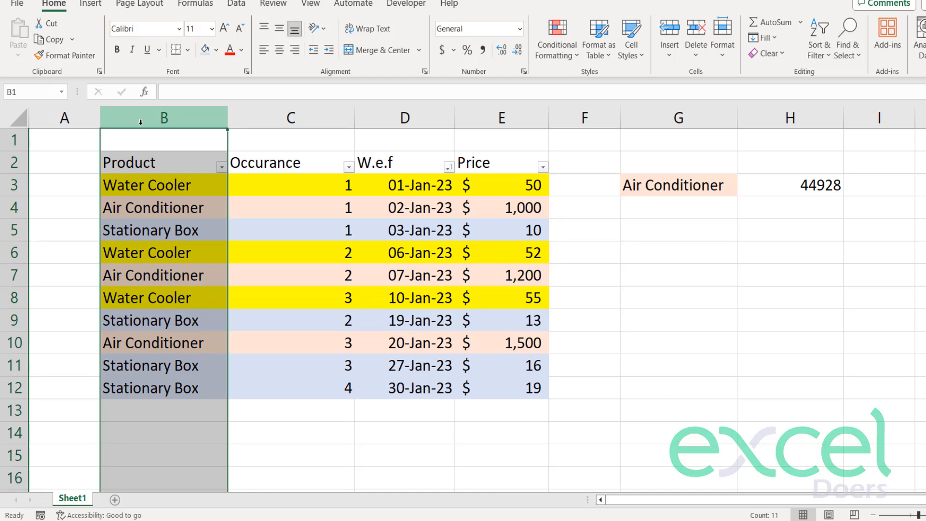
pyautogui.rightClick(141, 111)
pyautogui.click(212, 249)
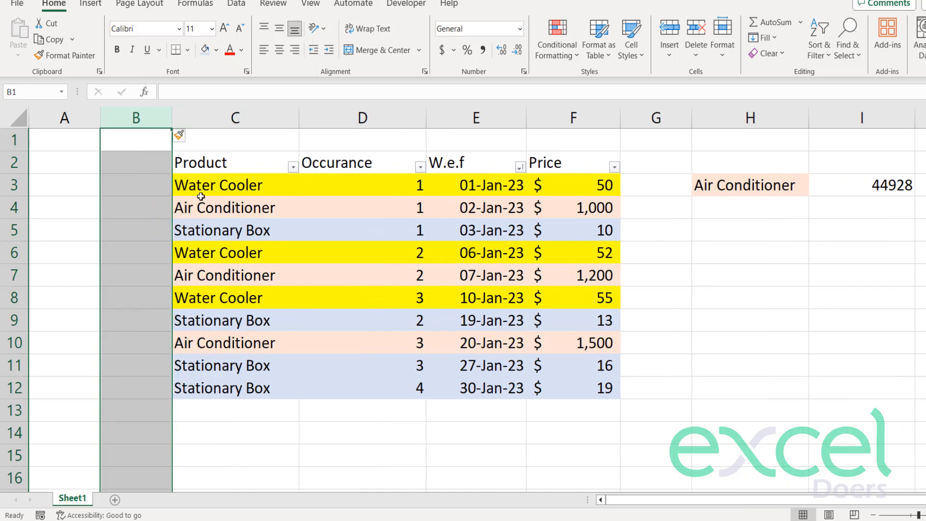
pyautogui.click(219, 185)
pyautogui.moveTo(172, 118); pyautogui.dragTo(195, 117)
# Enter the header Key in B2 of the new column.
pyautogui.click(170, 156)
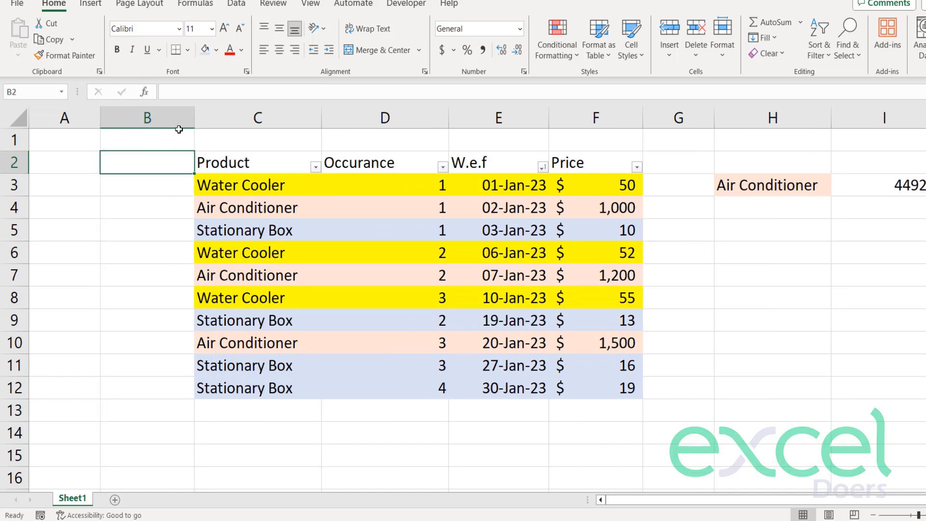
pyautogui.write('Key')
pyautogui.press('Return')
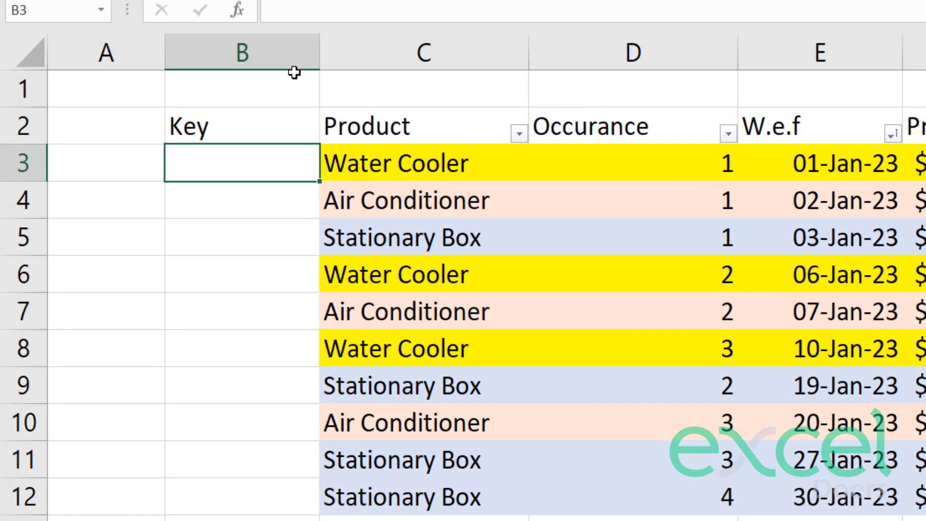
# Enter the formula =C3&"-"&D3 in B3 to join the product and its occurrence number with a hyphen.
pyautogui.click(246, 48)
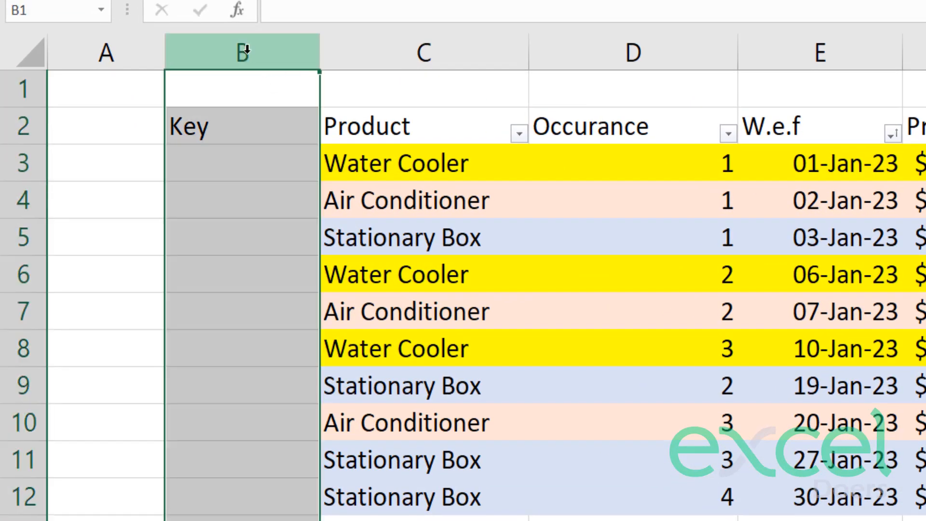
pyautogui.click(246, 166)
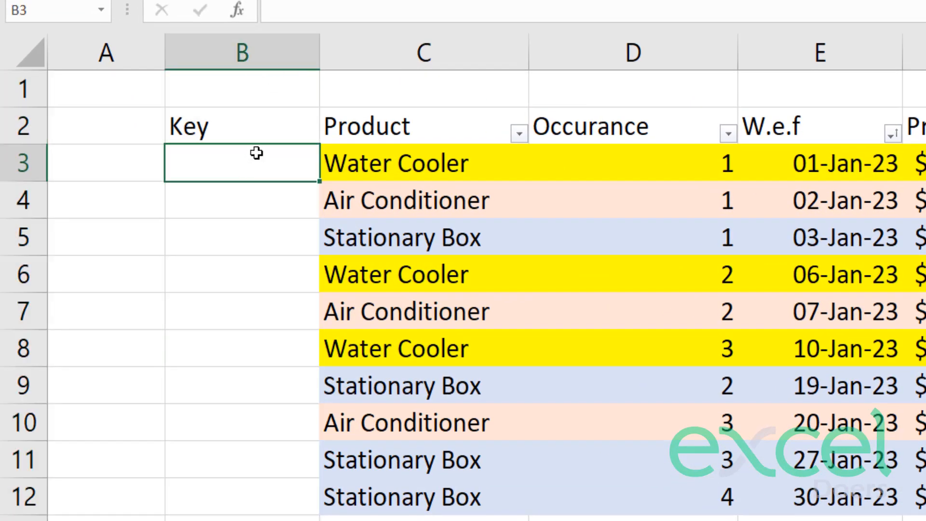
pyautogui.write('=')
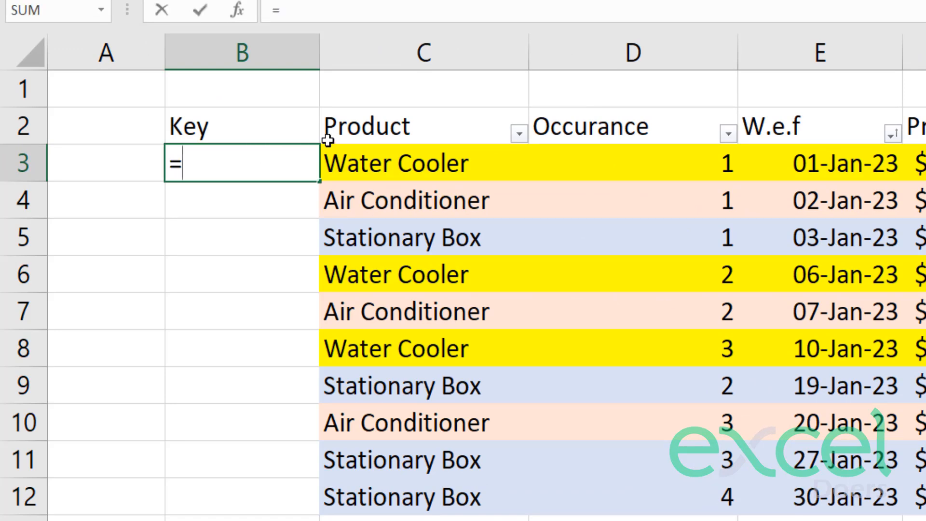
pyautogui.click(416, 159)
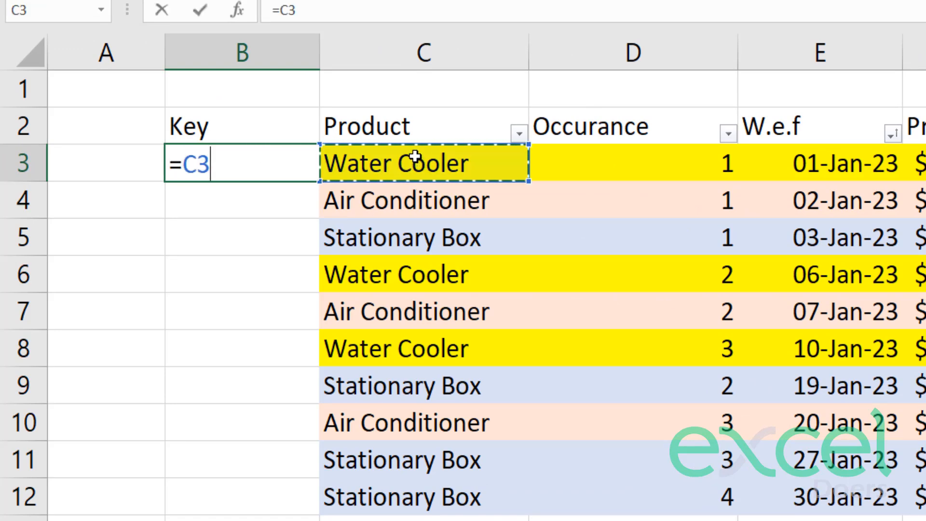
pyautogui.write('&')
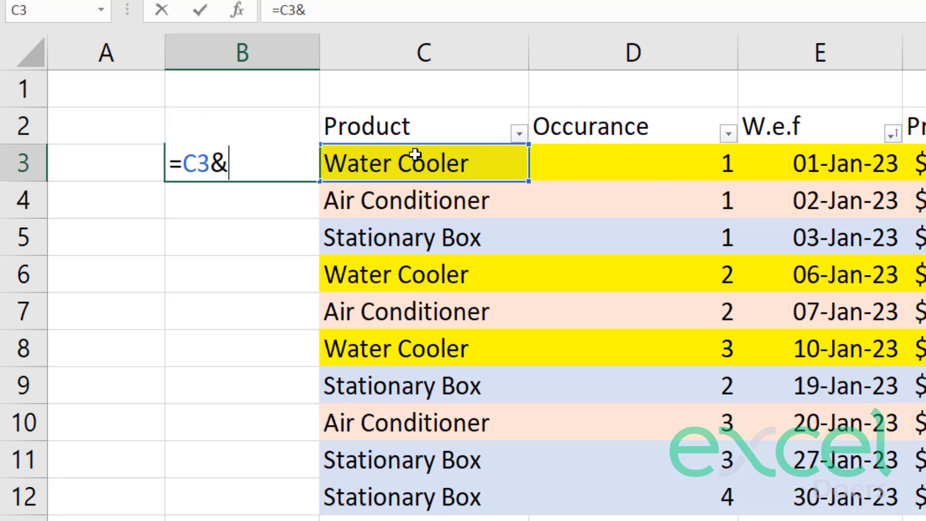
pyautogui.write('"-')
pyautogui.write('&')
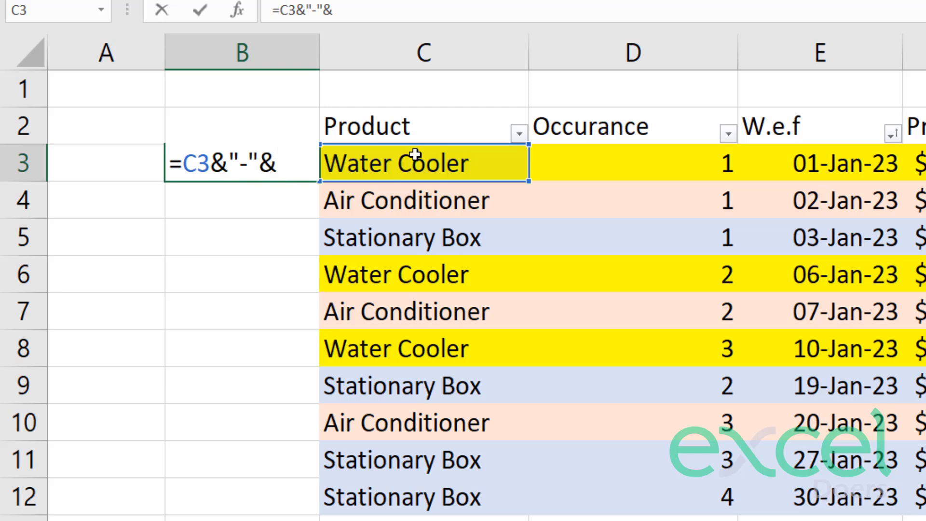
pyautogui.click(606, 157)
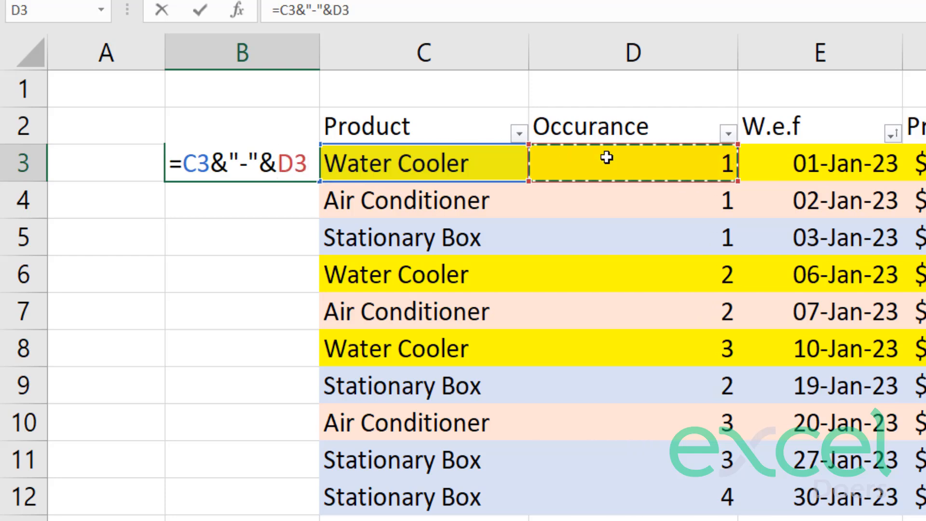
pyautogui.press('Return')
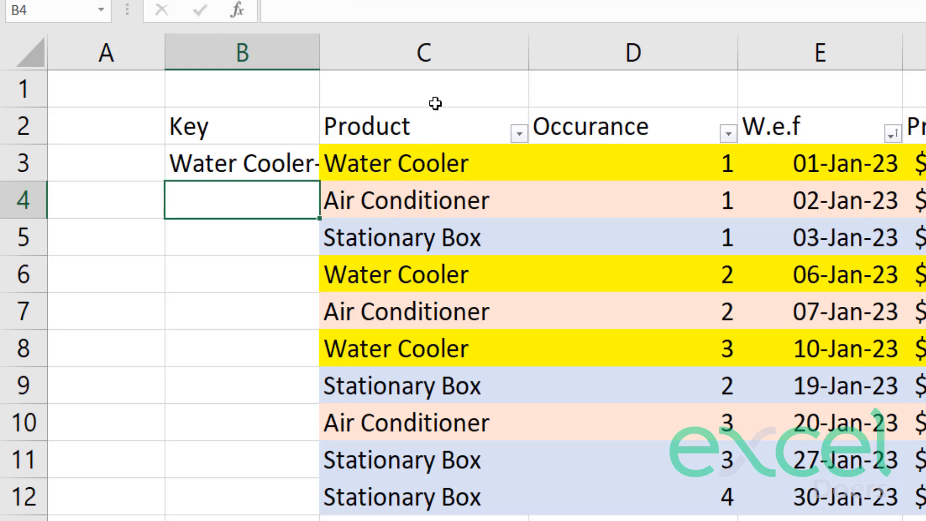
# Widen column B to fit the full key and compare B3 with its source cells C3 and D3.
pyautogui.moveTo(319, 66); pyautogui.dragTo(399, 62)
pyautogui.click(233, 168)
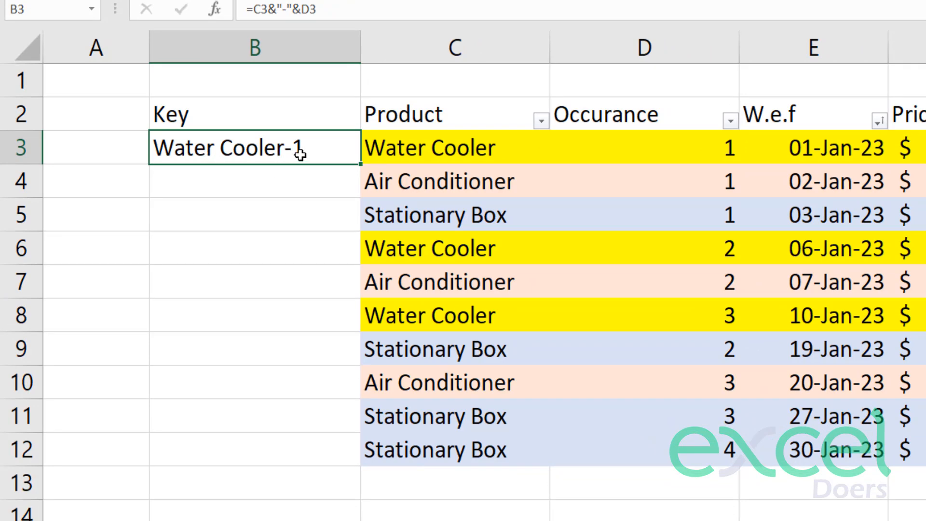
pyautogui.moveTo(498, 157); pyautogui.dragTo(624, 167)
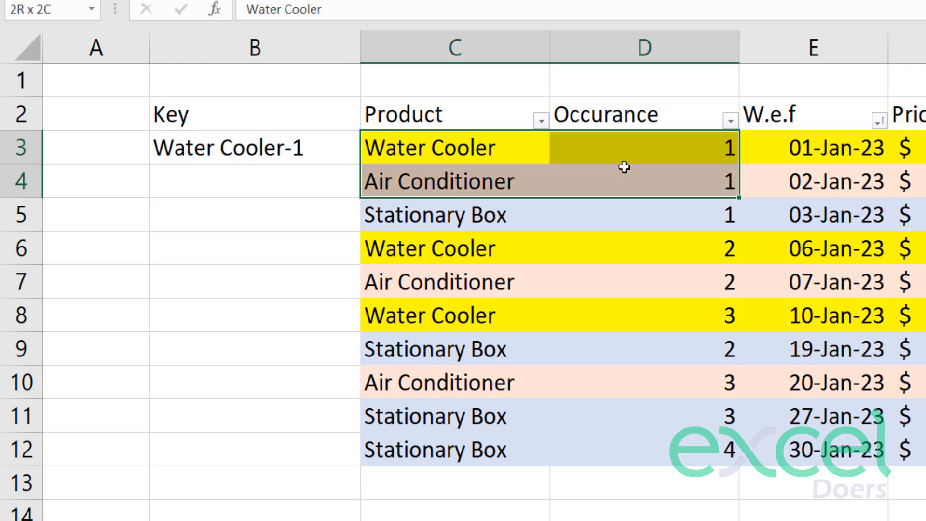
pyautogui.click(181, 155)
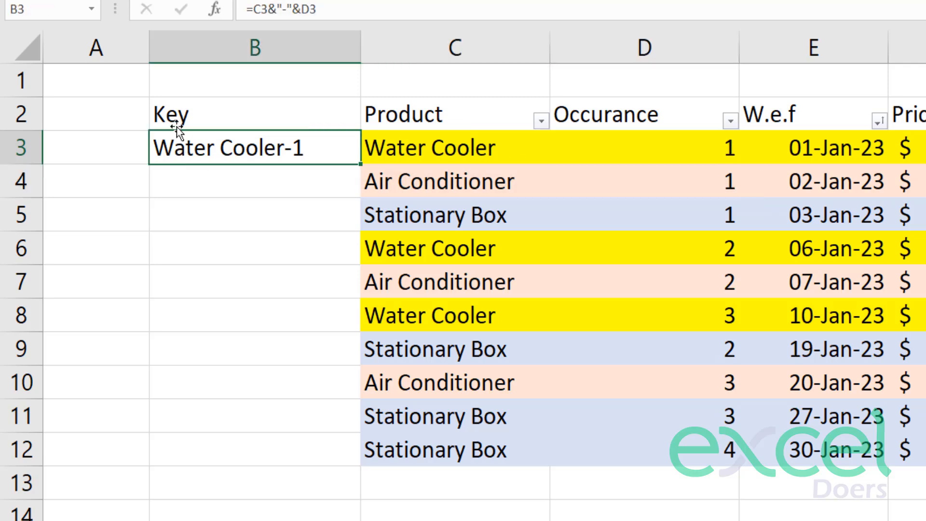
# Copy the key formula from B3 down the Key column through B12.
pyautogui.click(188, 112)
pyautogui.click(270, 141)
pyautogui.moveTo(360, 164); pyautogui.dragTo(351, 457)
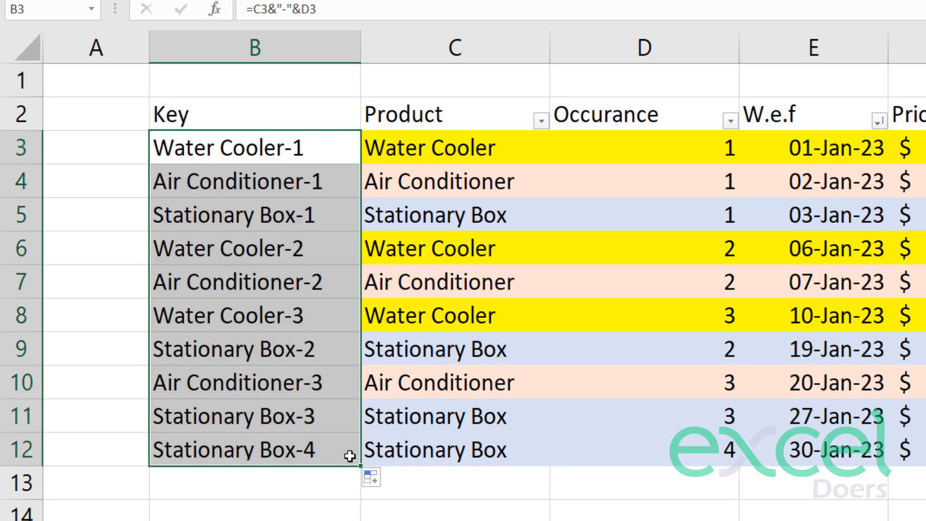
pyautogui.moveTo(258, 158); pyautogui.dragTo(259, 447)
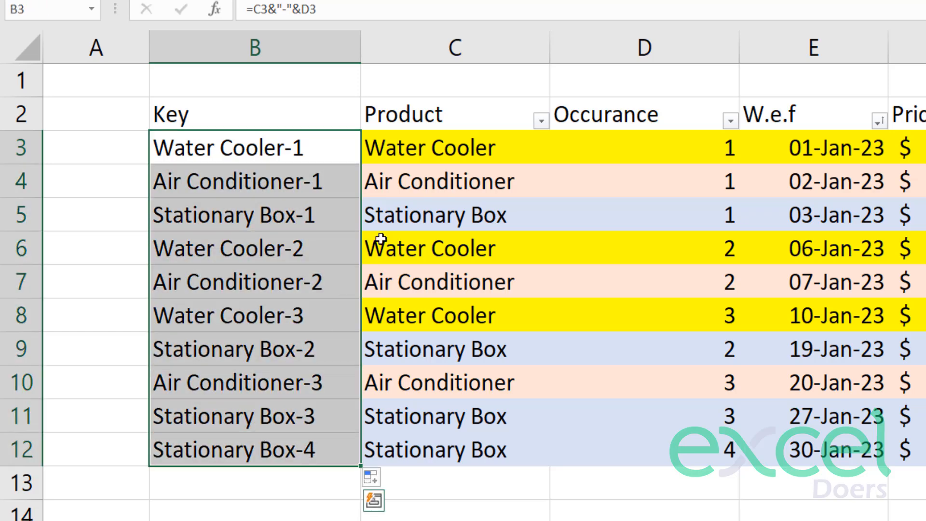
# Copy the formatting of the product cells C3:C12 onto the key cells B3:B12 with Format Painter.
pyautogui.moveTo(423, 151); pyautogui.dragTo(381, 446)
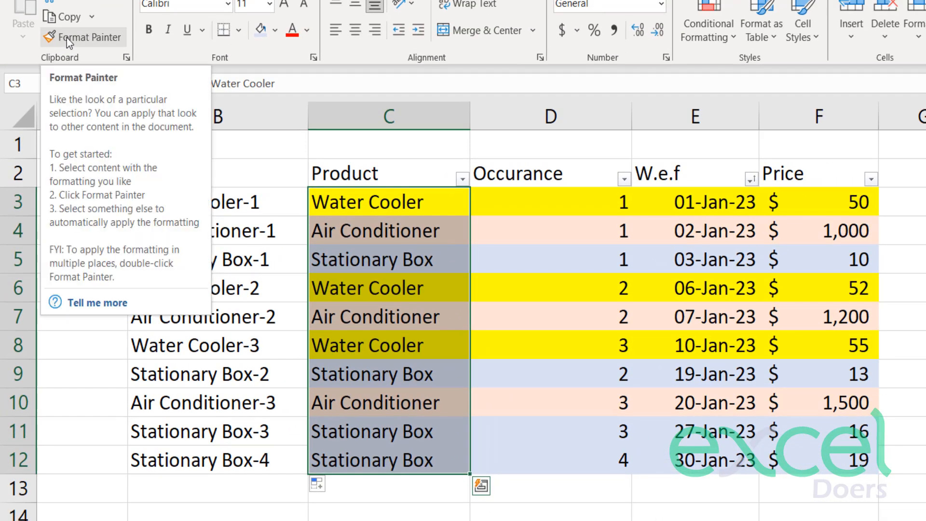
pyautogui.click(66, 37)
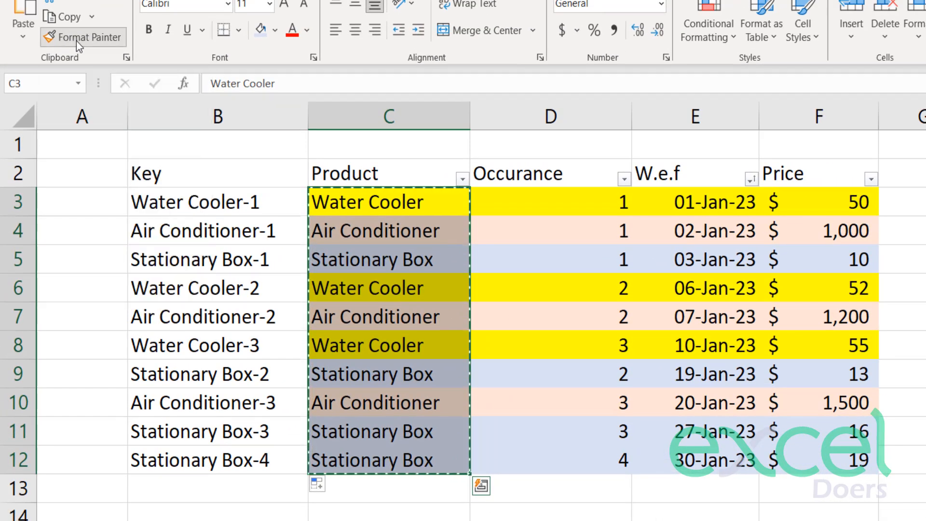
pyautogui.click(220, 201)
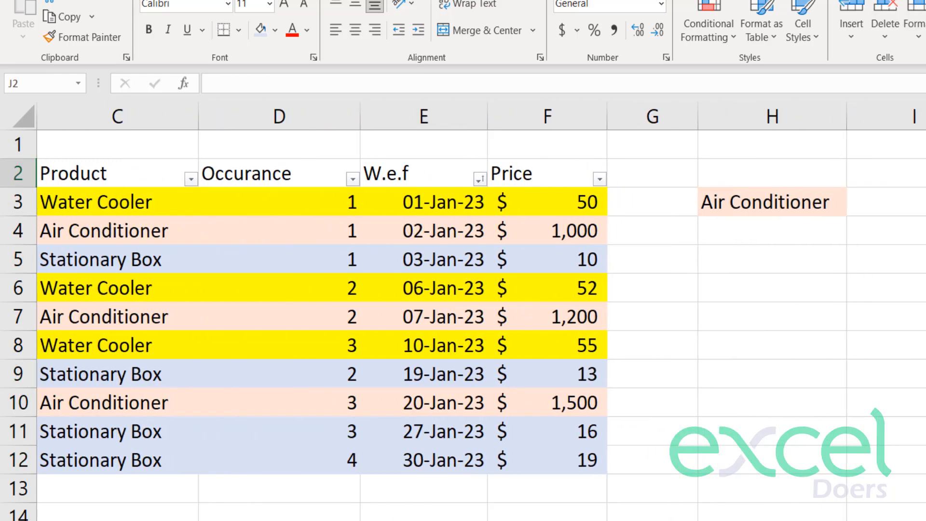
pyautogui.hscroll(-3, 480, 311)
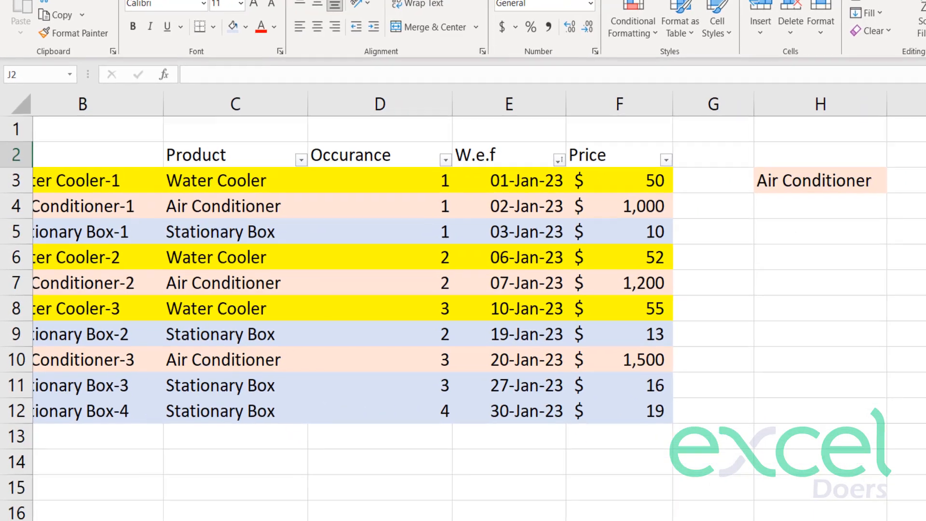
pyautogui.scroll(-1, 480, 311)
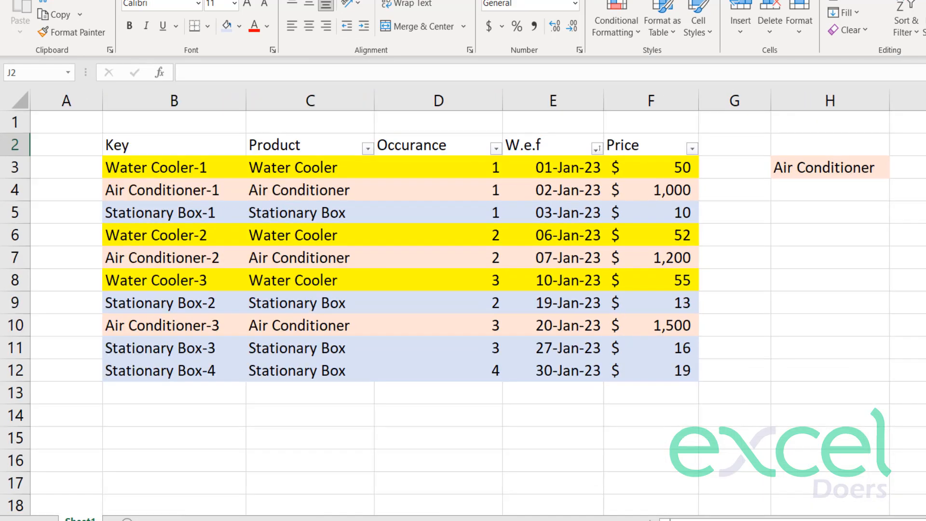
# Give H2, above the Air Conditioner lookup cell, a light blue fill and enter occurrence number 1.
pyautogui.click(916, 167)
pyautogui.click(807, 143)
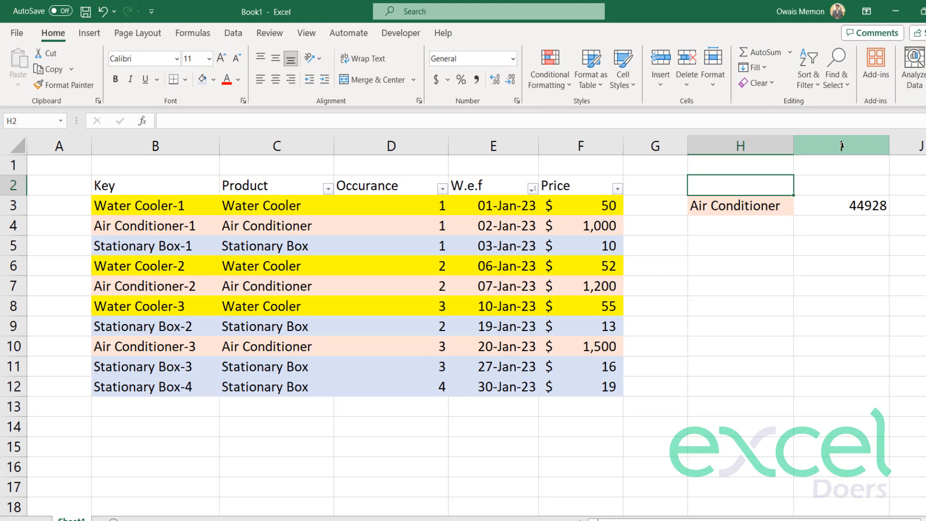
pyautogui.press('Down')
pyautogui.press('Up')
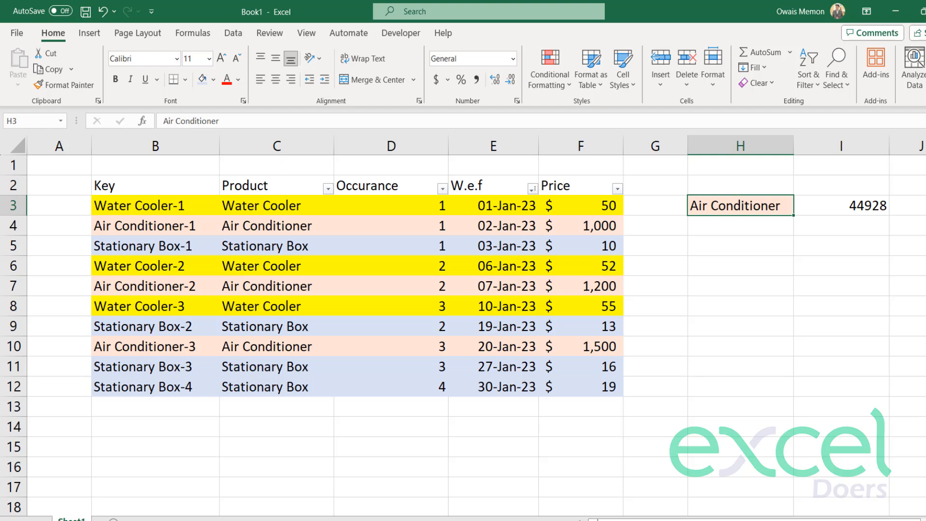
pyautogui.click(204, 80)
pyautogui.press('Down')
pyautogui.press('Up')
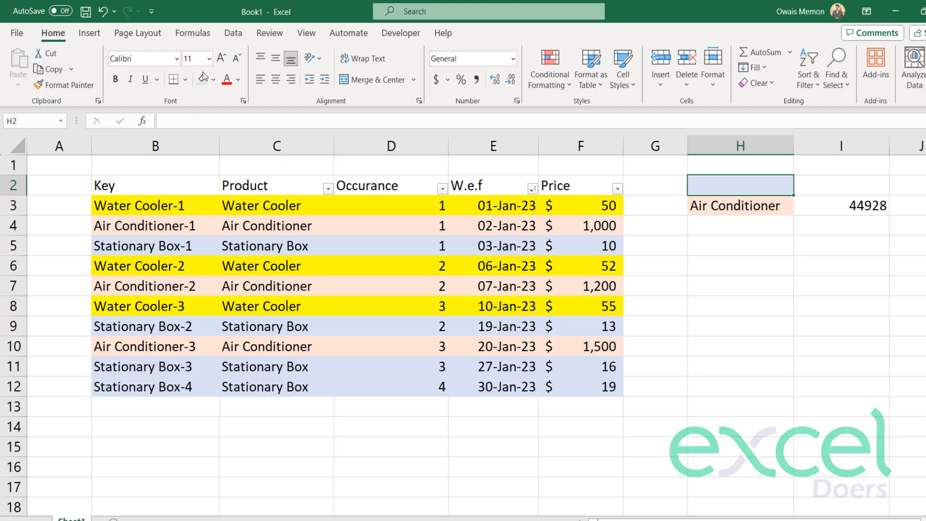
pyautogui.write('1')
pyautogui.press('Return')
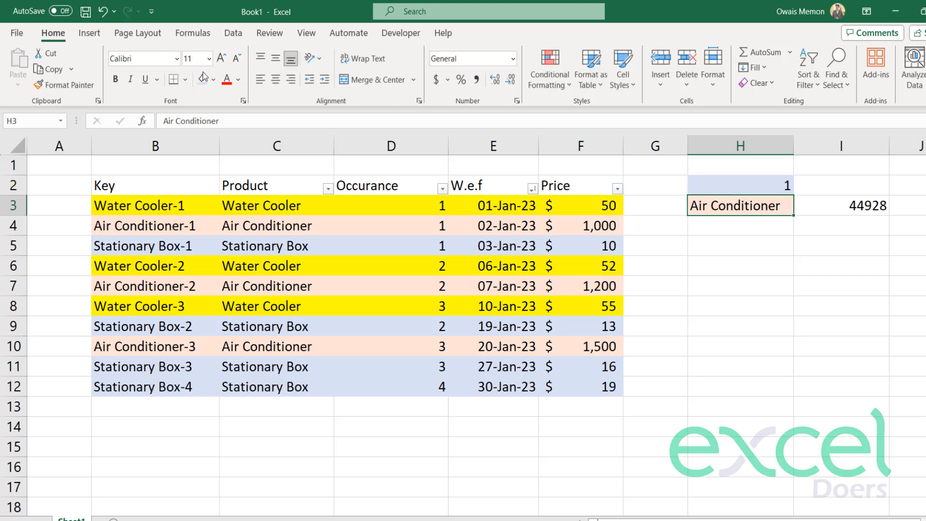
# Delete the old VLOOKUP formula from I3.
pyautogui.click(862, 210)
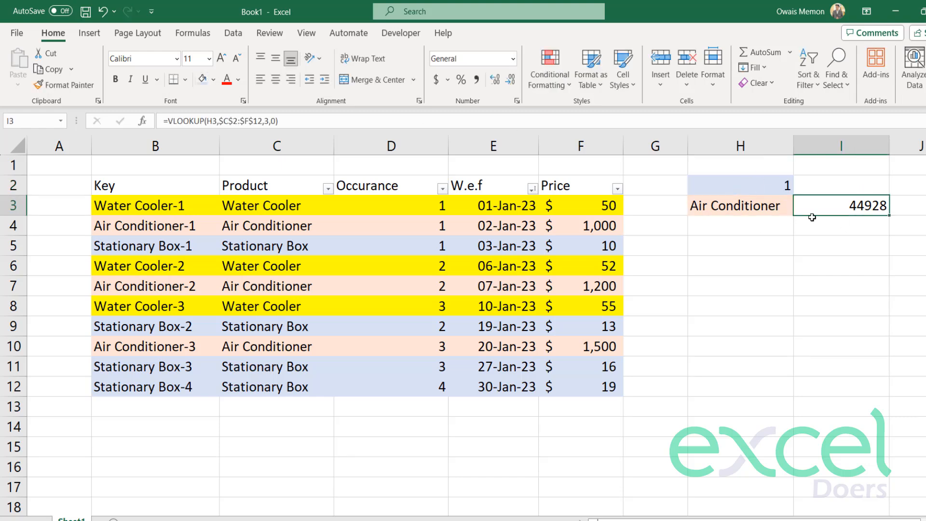
pyautogui.press('Delete')
pyautogui.click(735, 232)
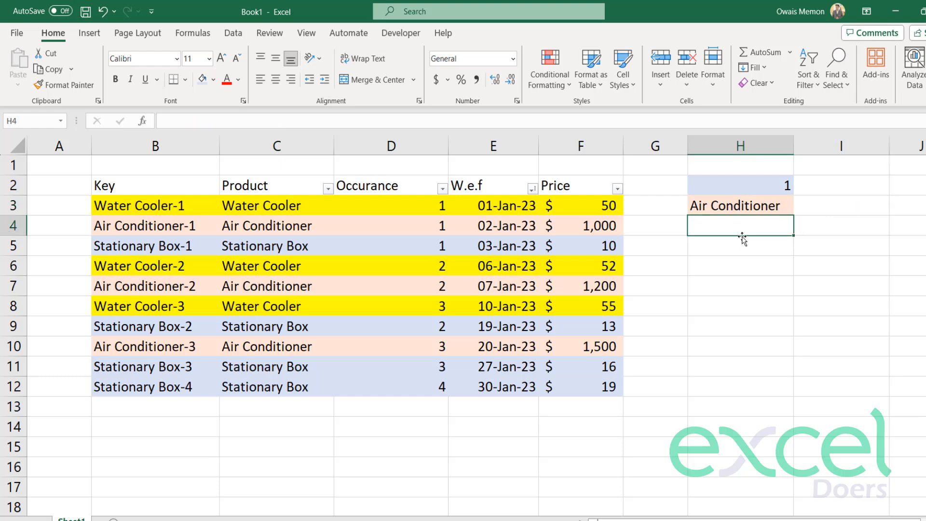
# Build the lookup key in H4 by joining product and occurrence number with the formula =H3&"-"&H2.
pyautogui.click(738, 202)
pyautogui.click(740, 187)
pyautogui.click(743, 210)
pyautogui.click(736, 185)
pyautogui.click(156, 206)
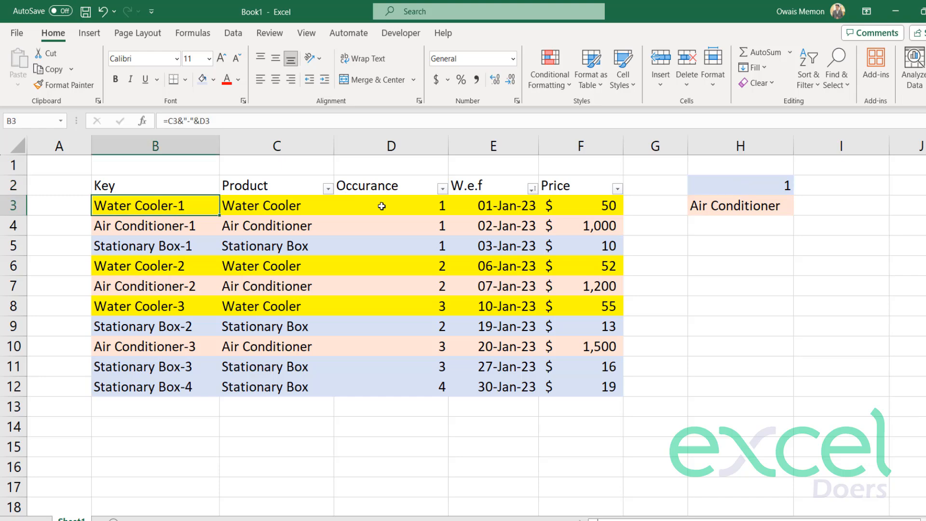
pyautogui.click(757, 224)
pyautogui.write('=')
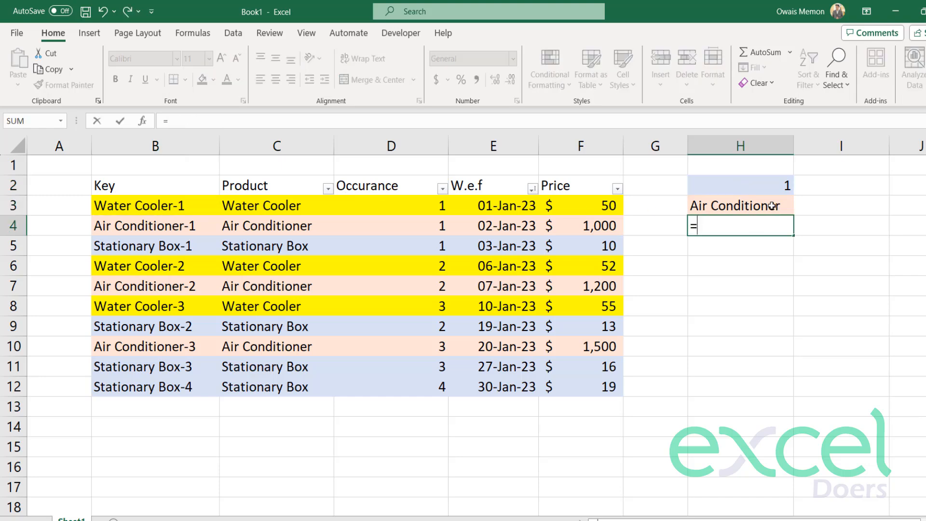
pyautogui.click(772, 206)
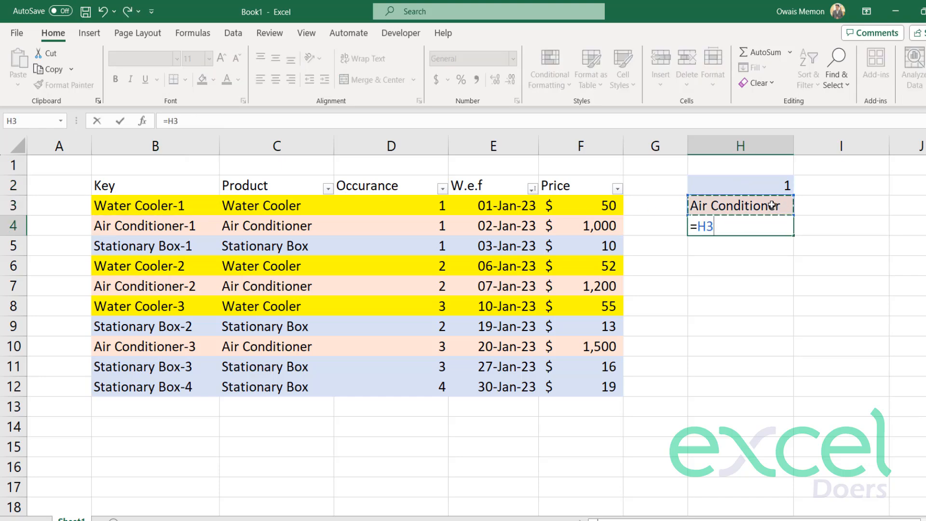
pyautogui.write('&"-')
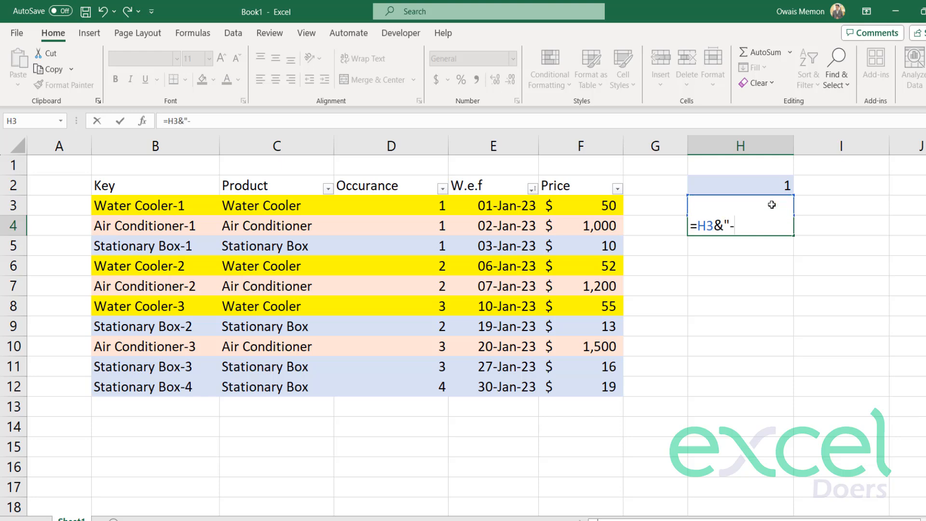
pyautogui.write('"&')
pyautogui.click(760, 188)
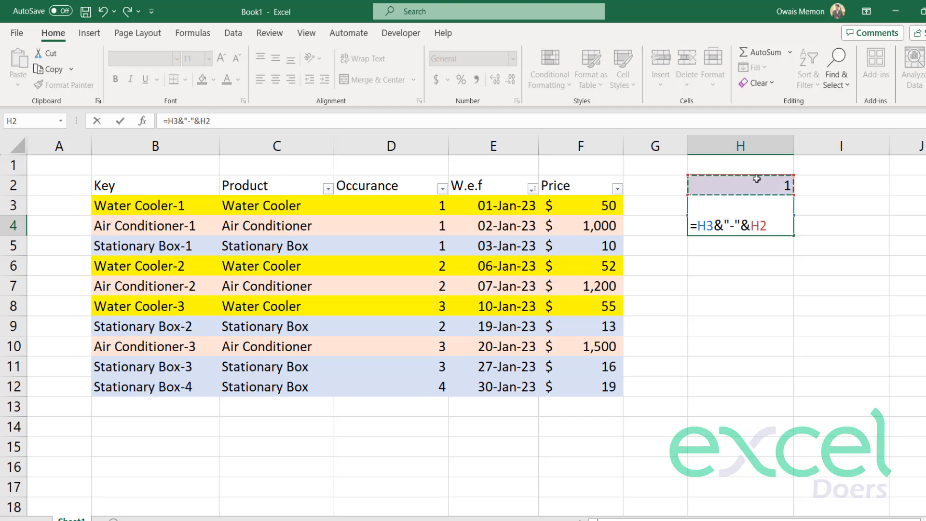
pyautogui.press('Return')
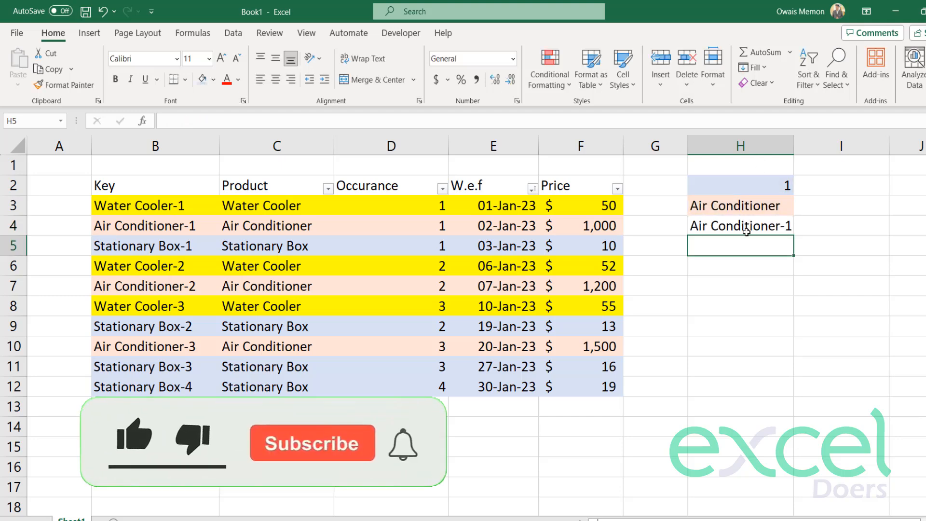
# Widen column H to fit the lookup key and insert a new blank column before it.
pyautogui.click(751, 228)
pyautogui.moveTo(791, 146); pyautogui.dragTo(810, 146)
pyautogui.click(732, 145)
pyautogui.rightClick(732, 145)
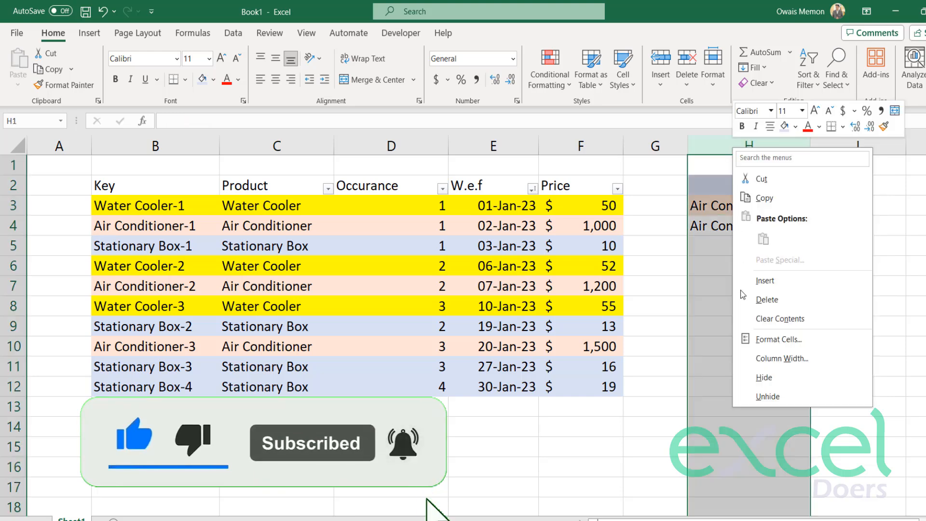
pyautogui.click(740, 271)
pyautogui.click(740, 270)
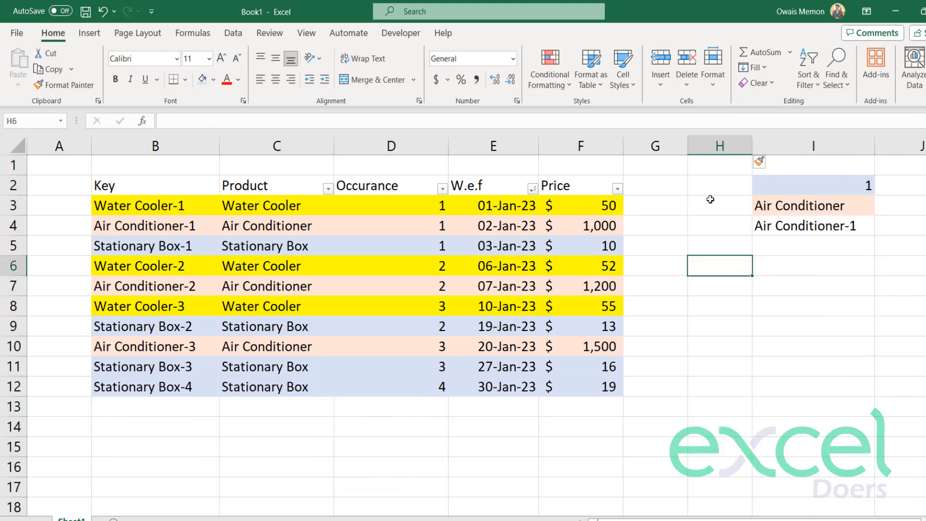
# Label the lookup cells by entering "Product" in H3 and "Occurance" in H2.
pyautogui.click(711, 219)
pyautogui.click(706, 208)
pyautogui.write('Product')
pyautogui.press('Return')
pyautogui.press('Down')
pyautogui.press('Up')
pyautogui.press('Up')
pyautogui.press('Up')
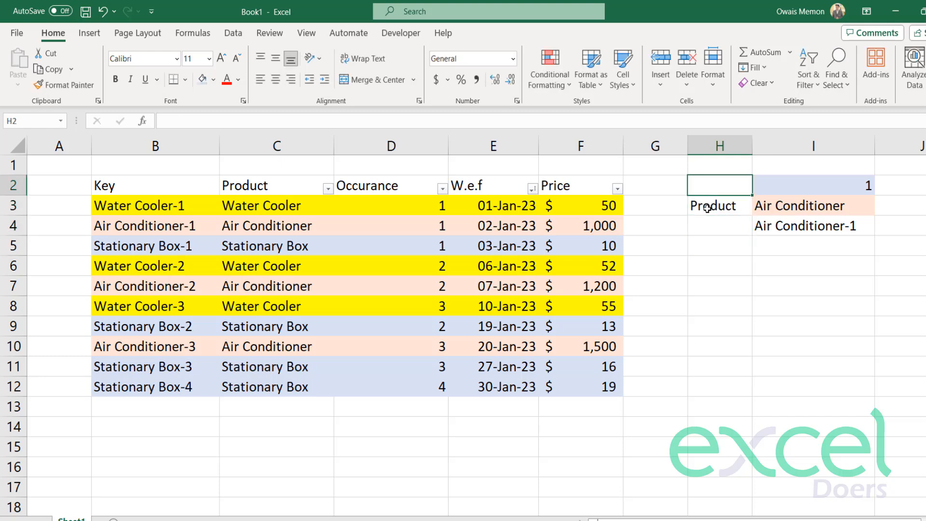
pyautogui.write('Occurance')
pyautogui.press('Return')
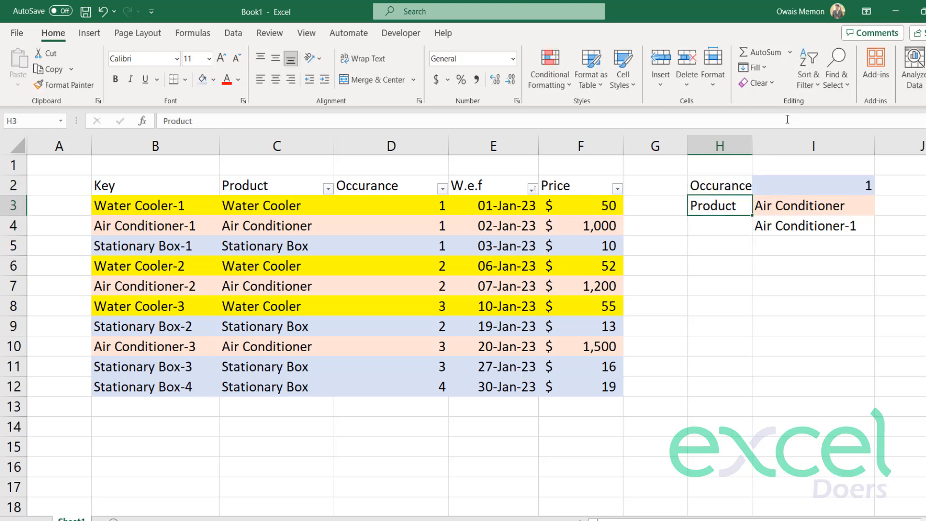
# Widen column H slightly to fit its labels and enter "Key" in H4.
pyautogui.moveTo(754, 148); pyautogui.dragTo(763, 148)
pyautogui.click(737, 224)
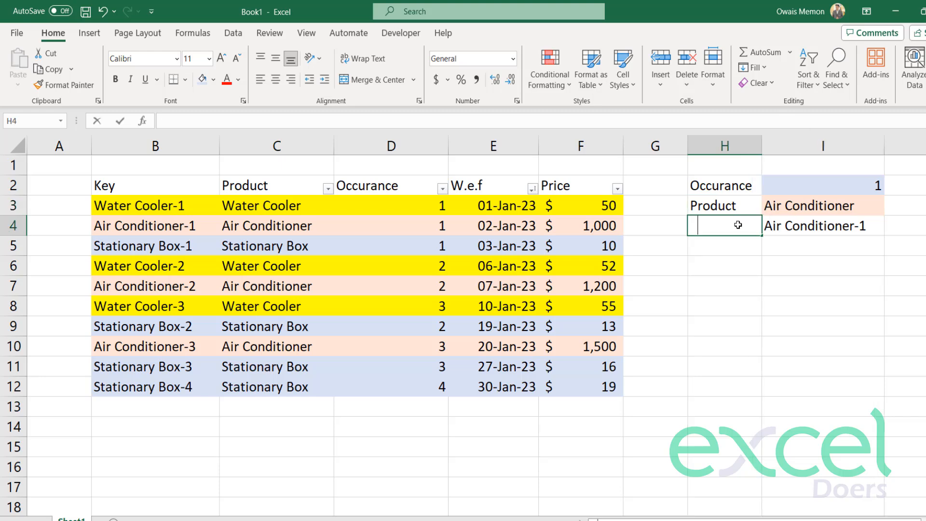
pyautogui.write('Key')
pyautogui.press('Return')
# Enter the label "Value" in H6 for the lookup result.
pyautogui.press('Right')
pyautogui.press('Right')
pyautogui.press('Right')
pyautogui.press('Left')
pyautogui.press('Up')
pyautogui.press('Up')
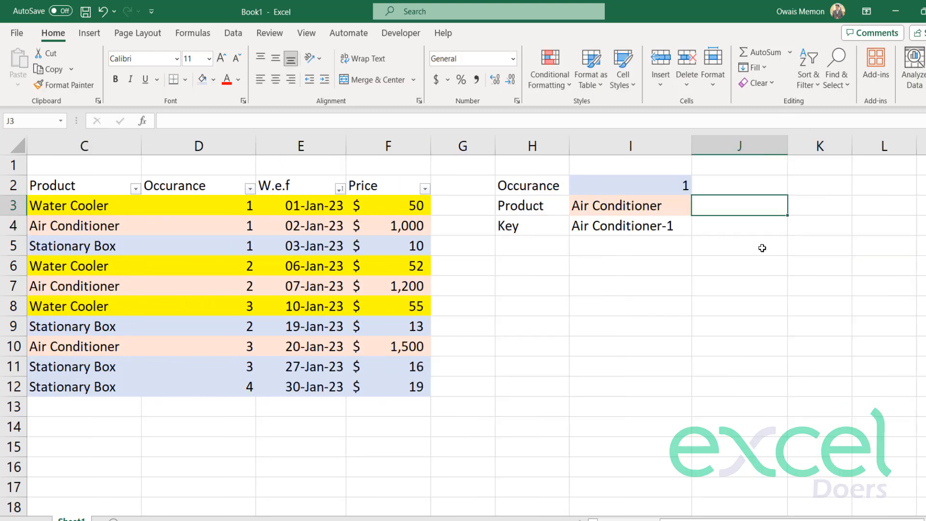
pyautogui.press('Down')
pyautogui.press('Down')
pyautogui.press('Left')
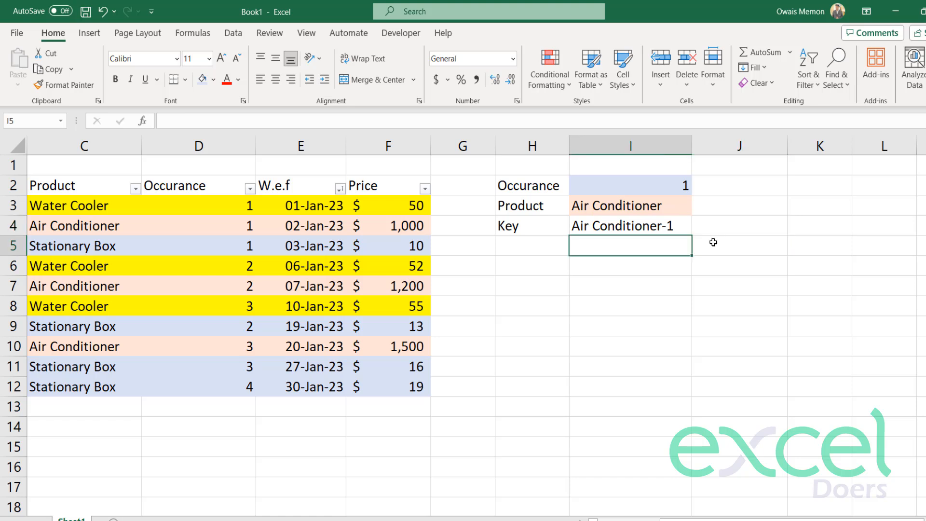
pyautogui.press('Left')
pyautogui.press('Down')
pyautogui.write('Val')
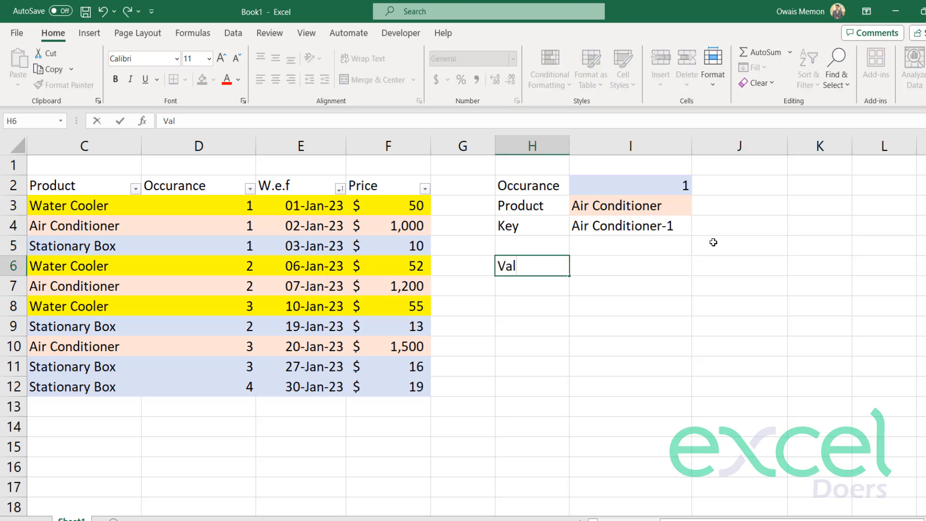
pyautogui.write('ue')
pyautogui.press('Return')
# Enter =VLOOKUP(I4,$C$2:$F$12,4,0) in I6 to look up the price for the key.
pyautogui.press('Right')
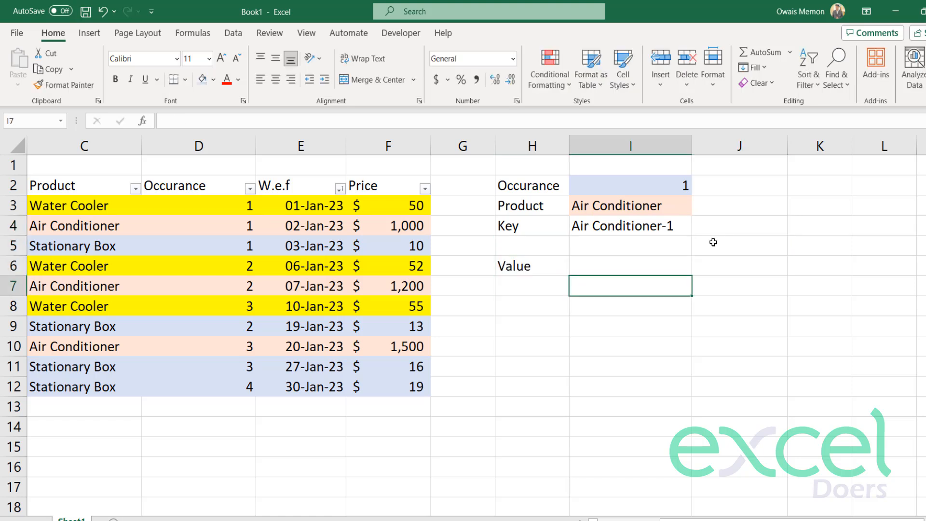
pyautogui.press('Up')
pyautogui.write('=vl')
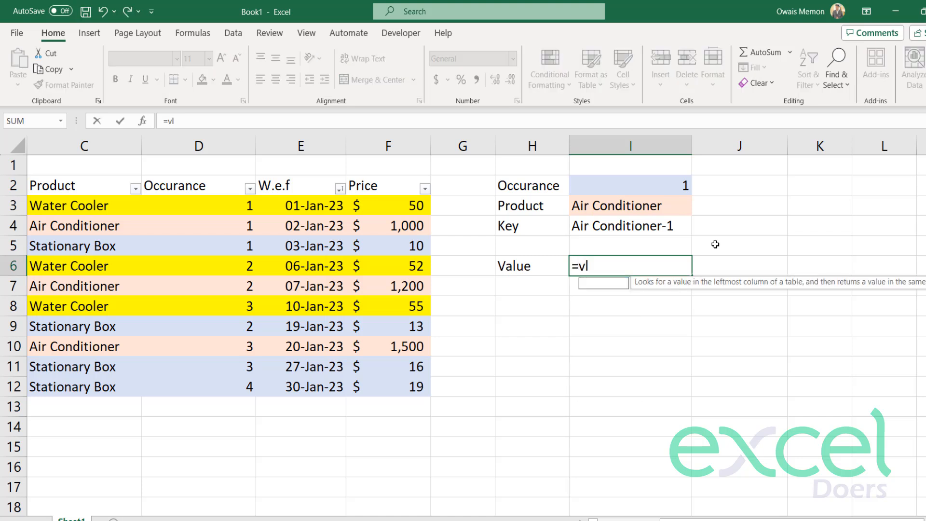
pyautogui.press('Tab')
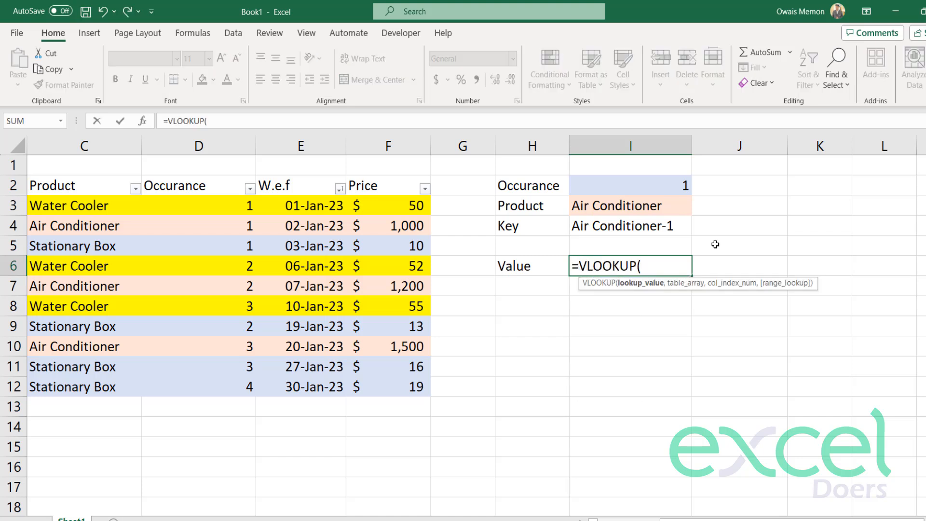
pyautogui.click(642, 230)
pyautogui.write(',')
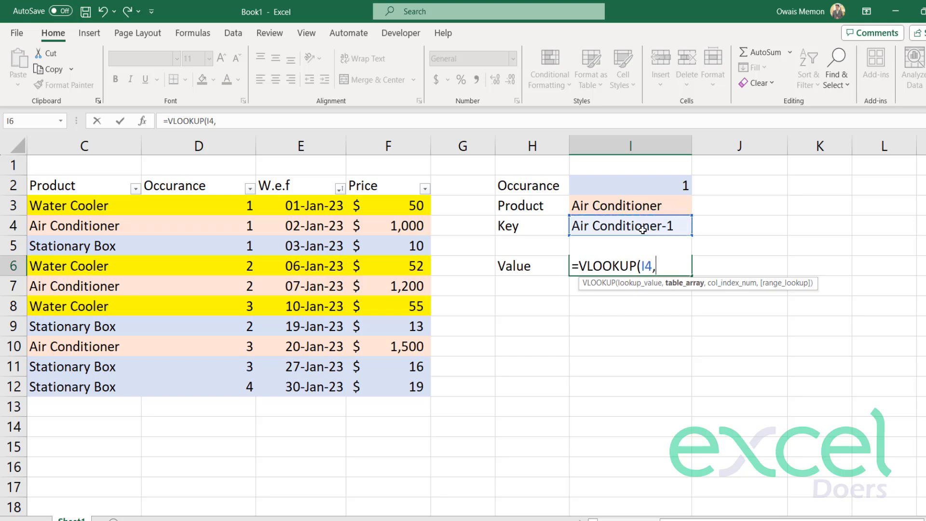
pyautogui.moveTo(46, 195); pyautogui.dragTo(396, 388)
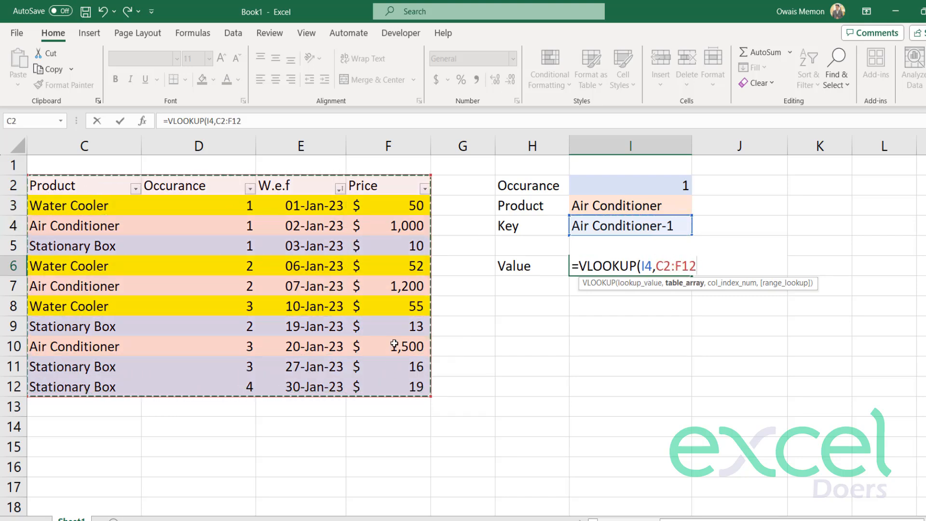
pyautogui.press('F4')
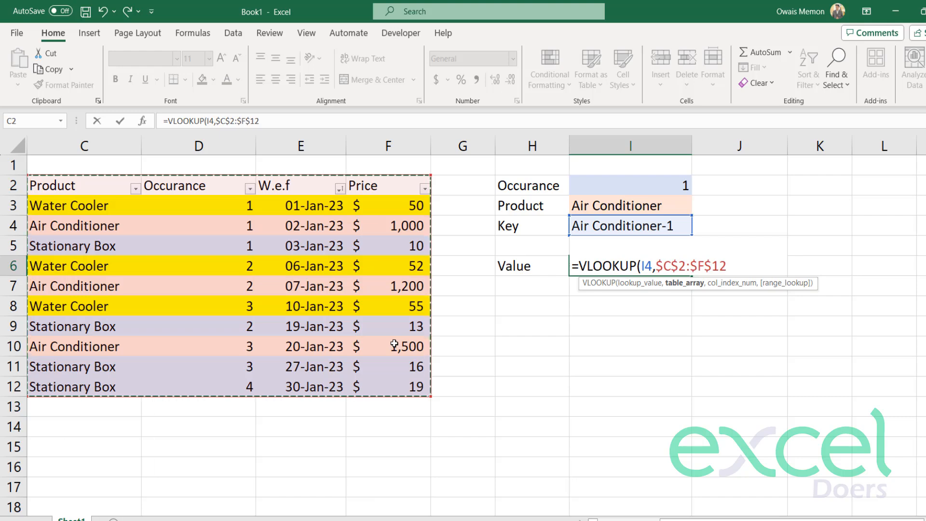
pyautogui.write(',4')
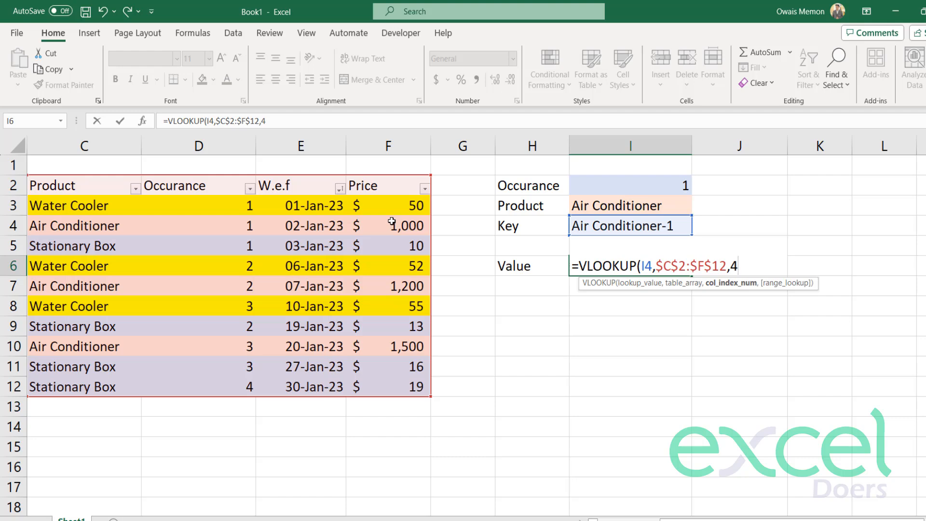
pyautogui.write(',0)')
pyautogui.press('Return')
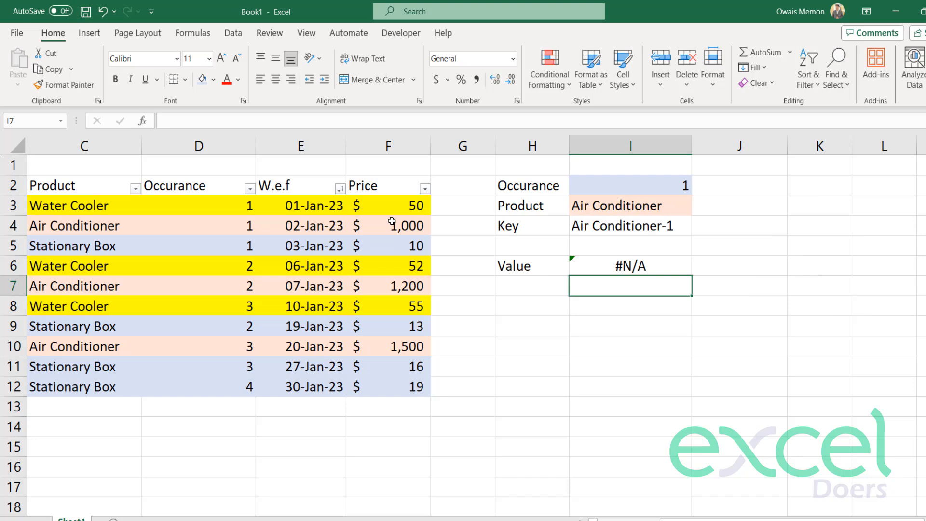
# Edit the VLOOKUP in I6 to use table range $B$2:$F$12, including the Key column, and column index 5.
pyautogui.press('Up')
pyautogui.press('F2')
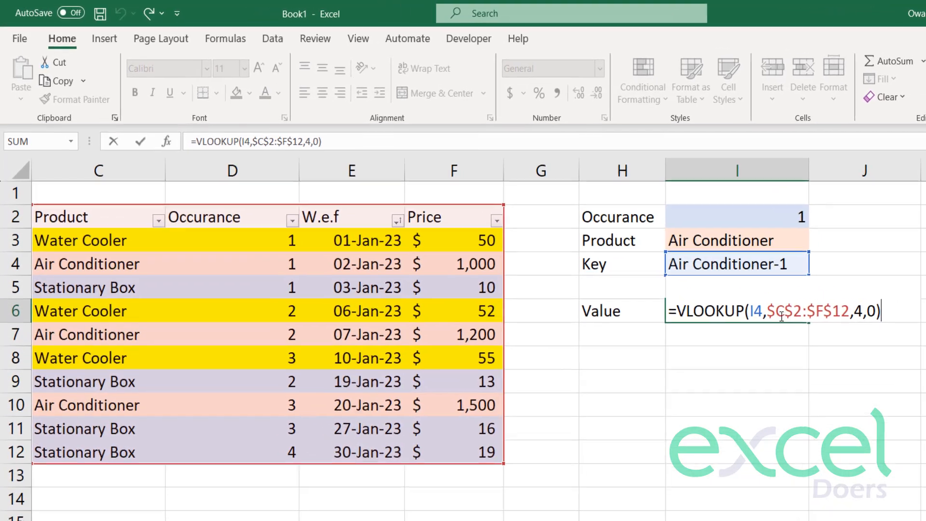
pyautogui.click(673, 269)
pyautogui.press('Return')
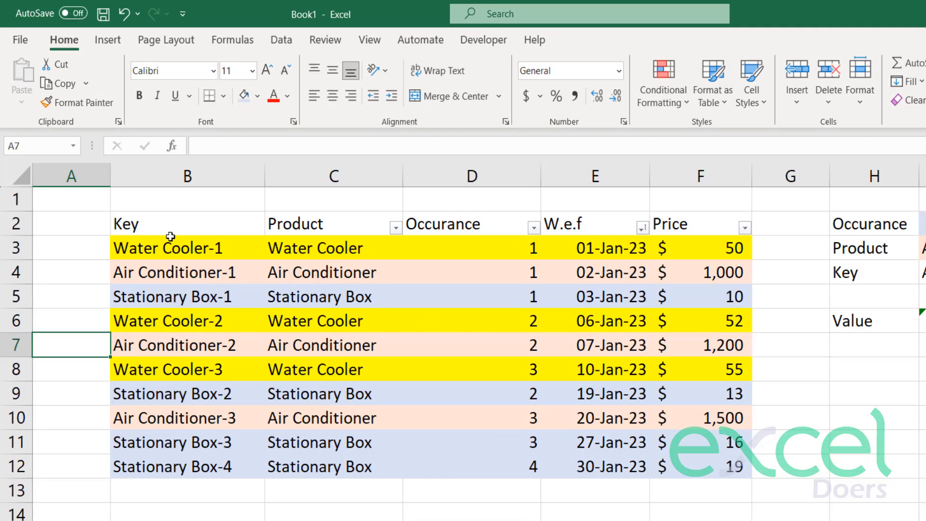
pyautogui.moveTo(169, 231); pyautogui.dragTo(186, 440)
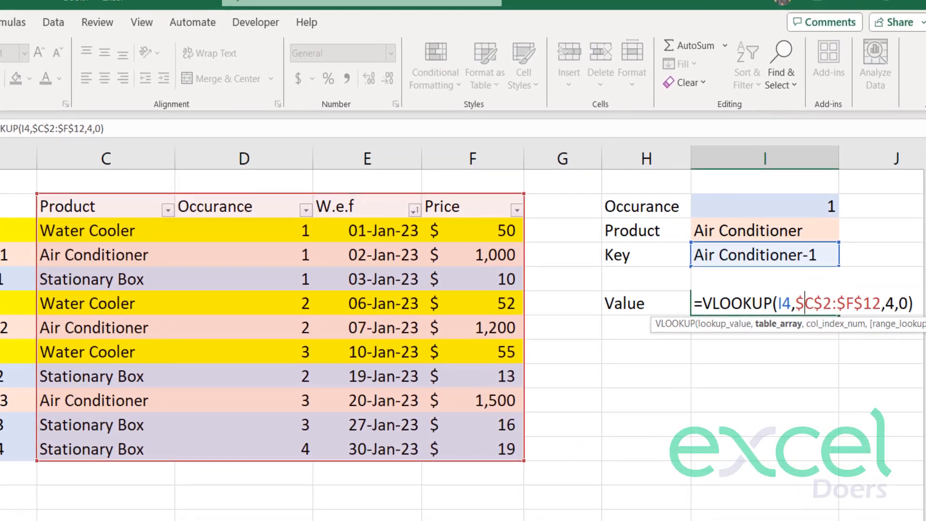
pyautogui.hotkey('shift', 'Right')
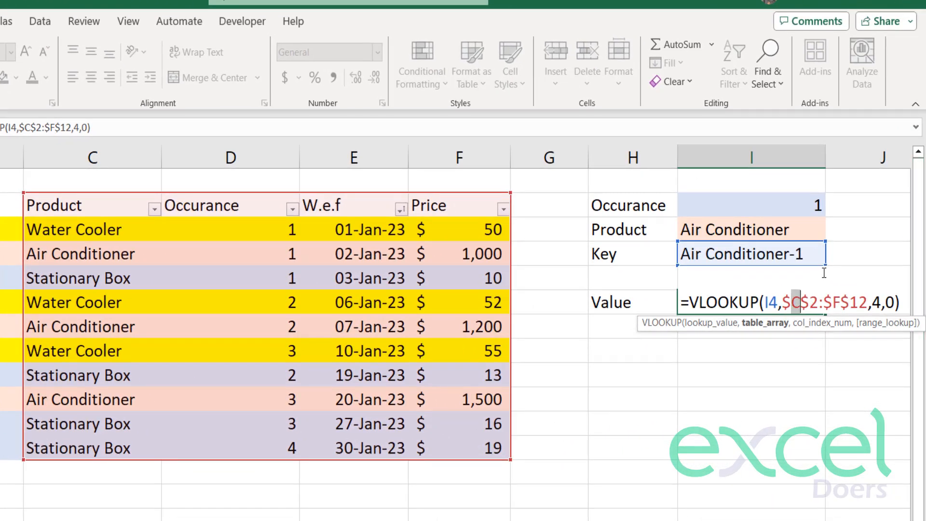
pyautogui.write('B')
pyautogui.press('Right')
pyautogui.hotkey('shift', 'Right')
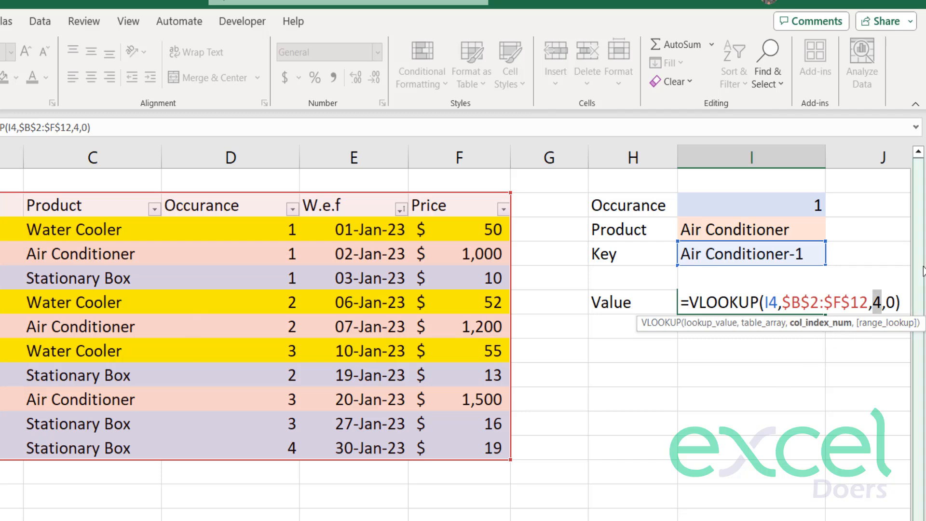
pyautogui.write('5')
pyautogui.click(10, 303)
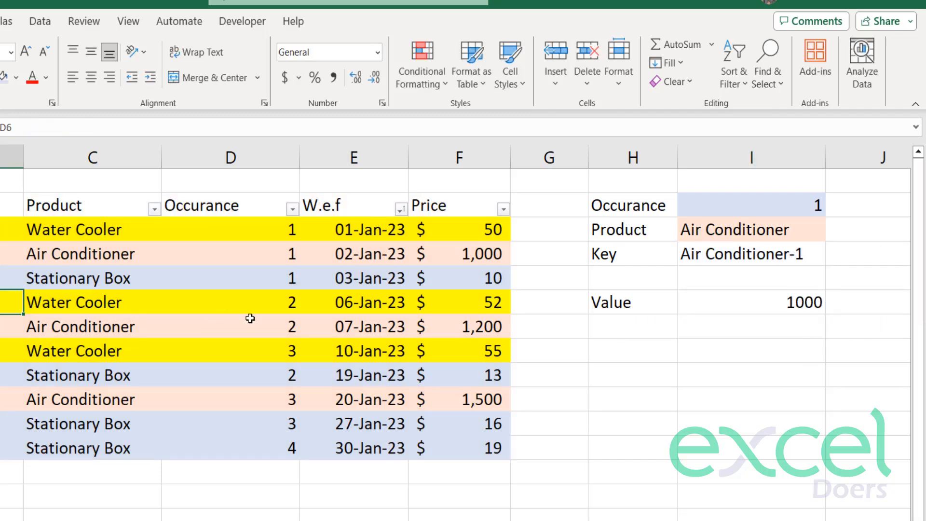
# Compare the lookup value in I6 with the first and second Air Conditioner rows of the table.
pyautogui.click(731, 308)
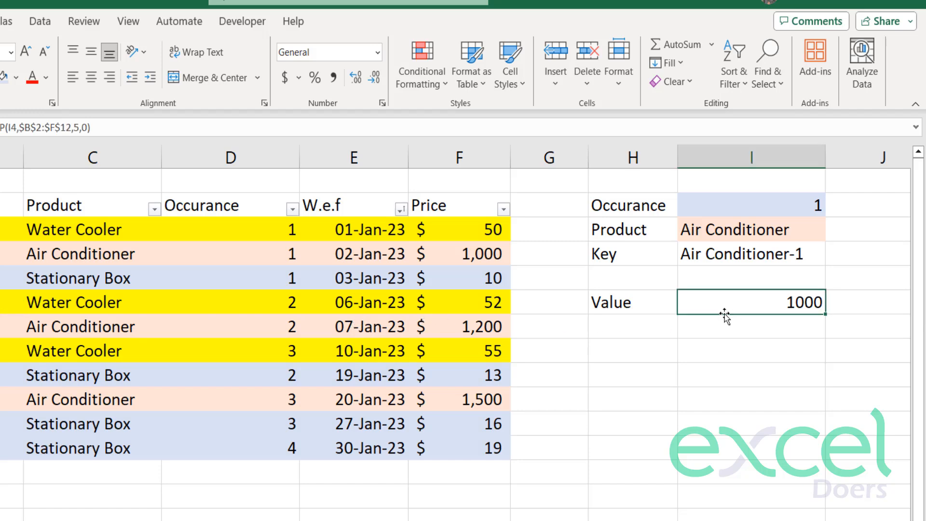
pyautogui.moveTo(482, 254); pyautogui.dragTo(10, 254)
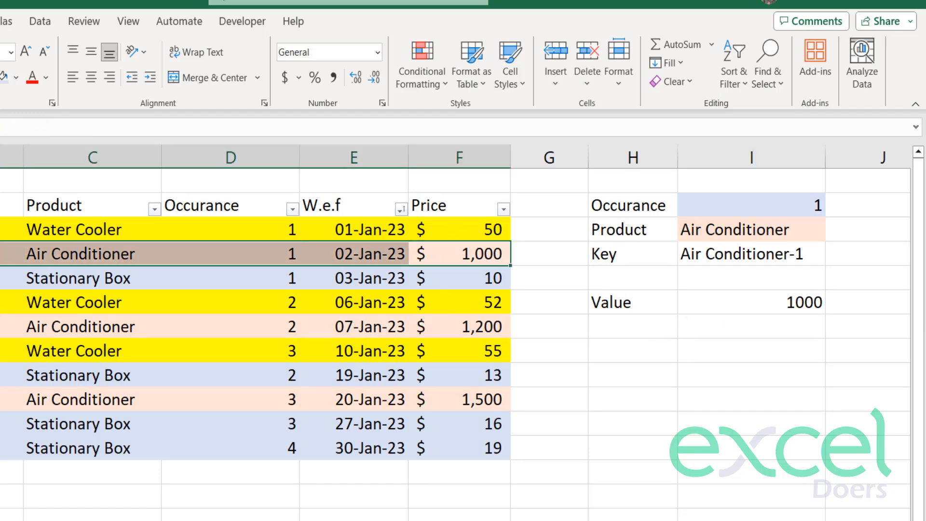
pyautogui.moveTo(284, 326); pyautogui.dragTo(479, 324)
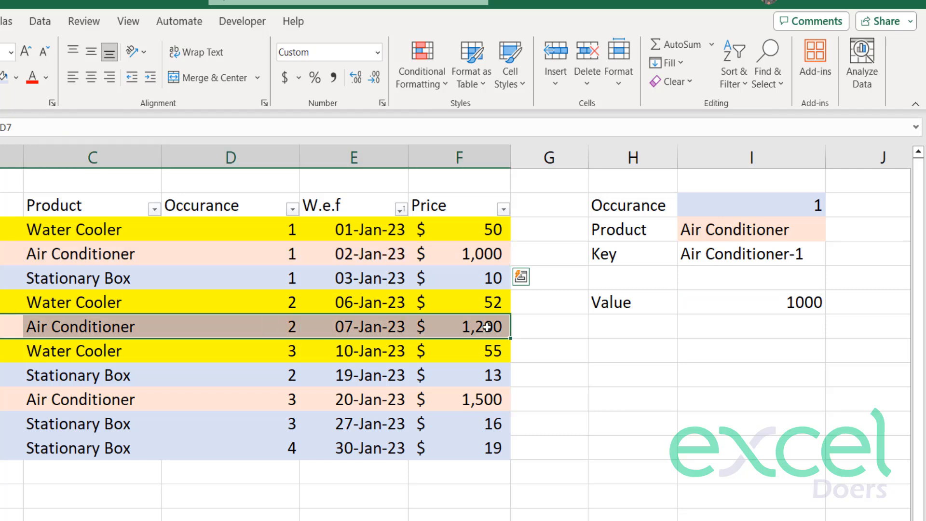
# Set the occurrence number in I2 to 2 and check the looked-up value in I6.
pyautogui.click(793, 208)
pyautogui.write('2')
pyautogui.press('Return')
pyautogui.moveTo(812, 303); pyautogui.dragTo(614, 301)
# Set the occurrence number in I2 to 3 and check the looked-up value in I6.
pyautogui.click(722, 207)
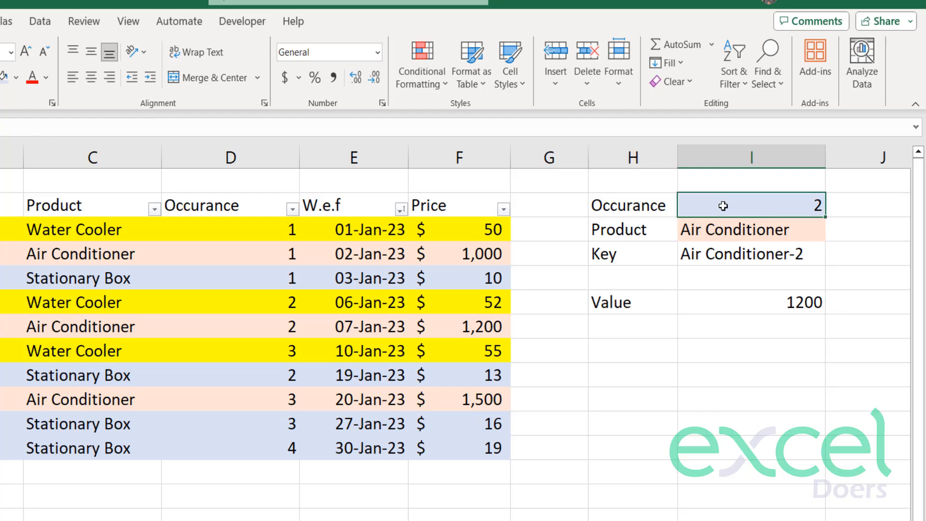
pyautogui.write('3')
pyautogui.press('Return')
pyautogui.moveTo(747, 301); pyautogui.dragTo(657, 302)
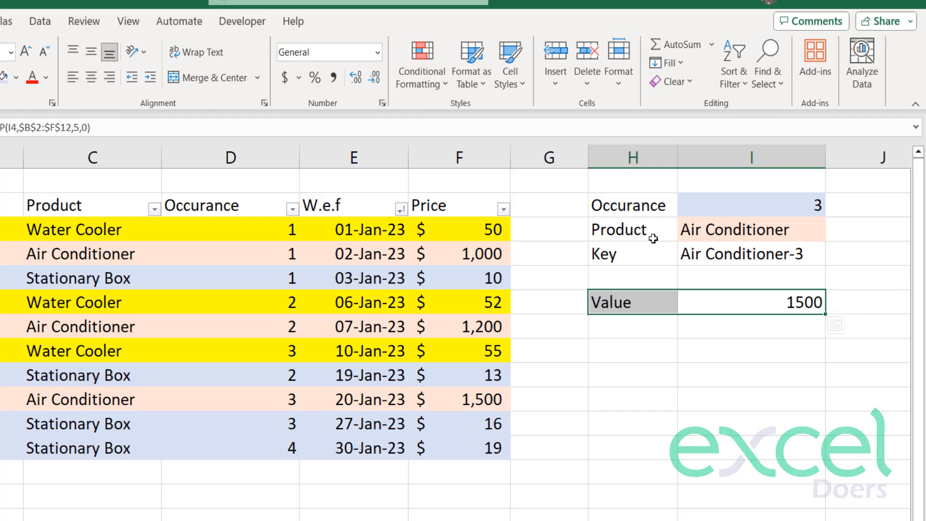
pyautogui.moveTo(9, 471); pyautogui.dragTo(460, 520)
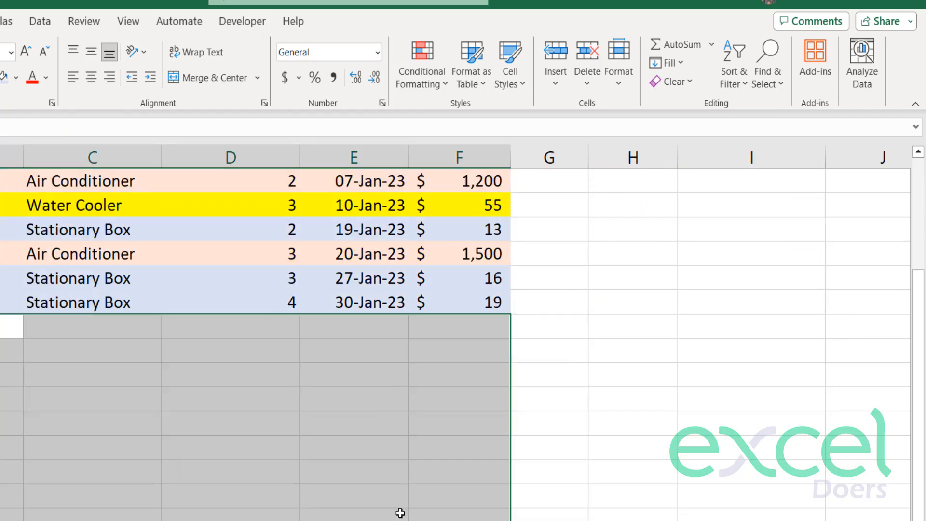
pyautogui.scroll(2, 122, 337)
pyautogui.click(139, 479)
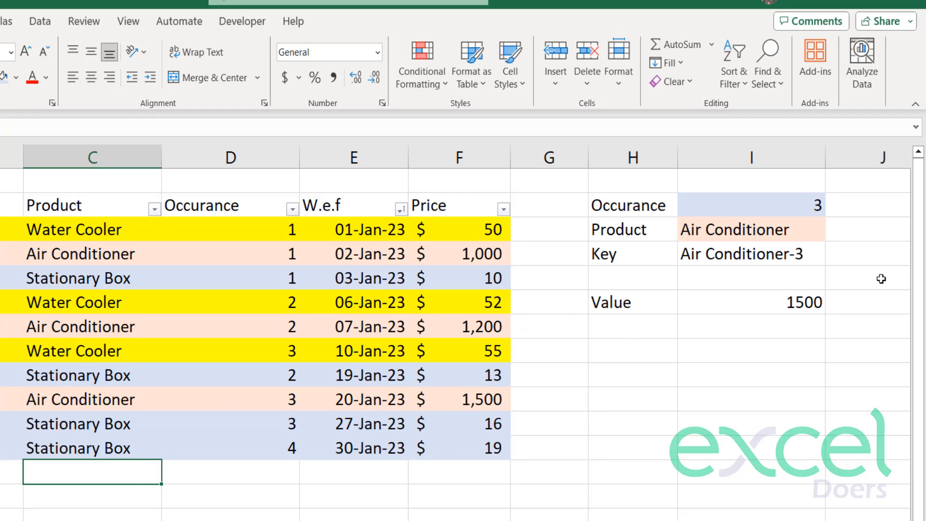
# Move the Value label and its lookup result from H6:I6 down one row to H7:I7.
pyautogui.moveTo(468, 467); pyautogui.dragTo(38, 471)
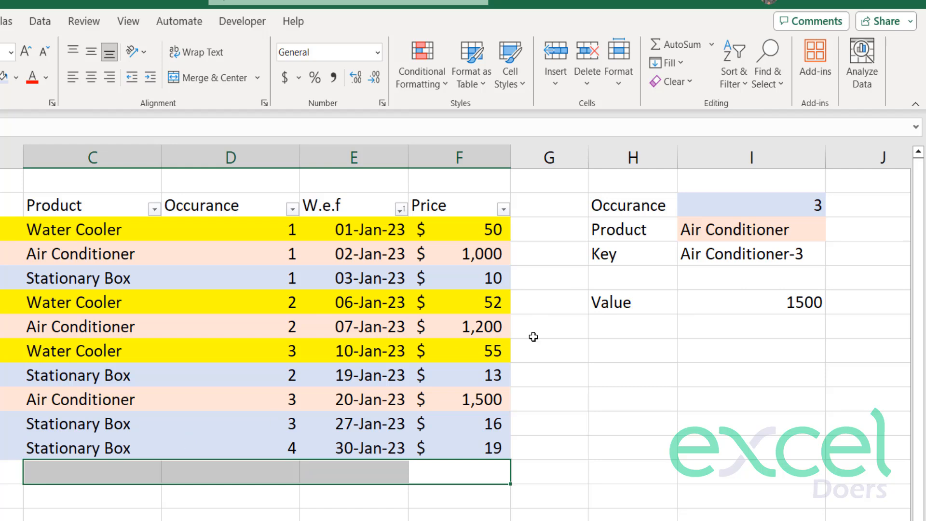
pyautogui.click(668, 303)
pyautogui.moveTo(668, 303); pyautogui.dragTo(733, 308)
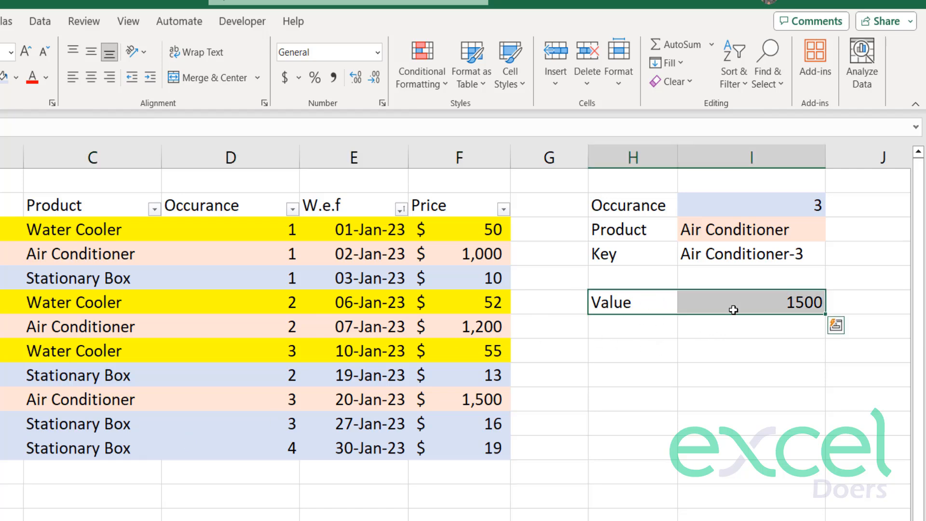
pyautogui.hotkey('ctrl', 'x')
pyautogui.press('Down')
pyautogui.hotkey('ctrl', 'v')
# Label the freed cell H6 as W.e.f.
pyautogui.press('Up')
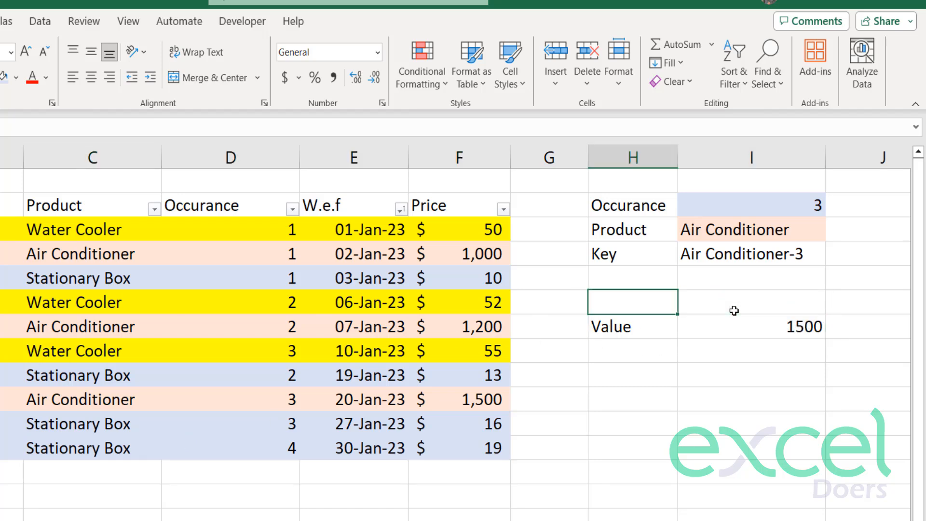
pyautogui.write('W')
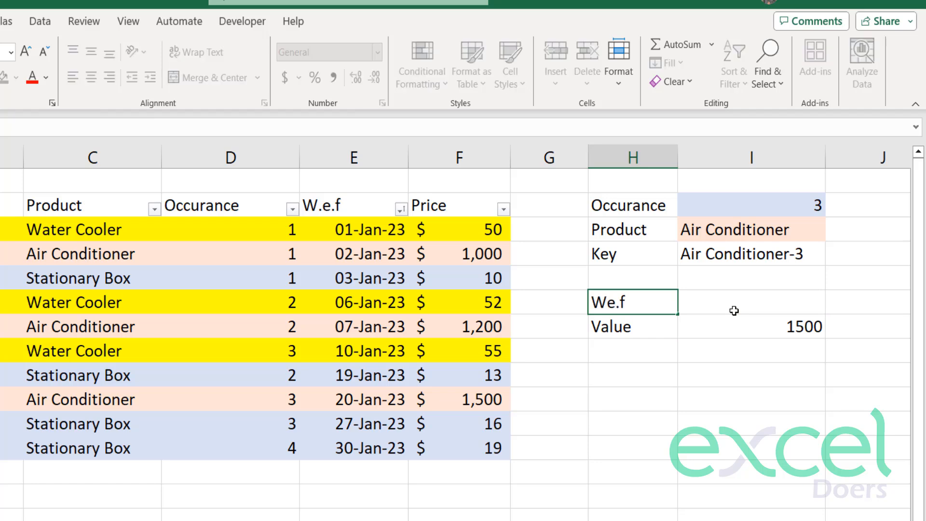
pyautogui.write('.ef.')
pyautogui.press('BackSpace')
pyautogui.press('BackSpace')
pyautogui.write('.f')
pyautogui.press('Return')
# Reuse the VLOOKUP formula from I7 in I6 with column index 4 to return the W.e.f date.
pyautogui.press('Right')
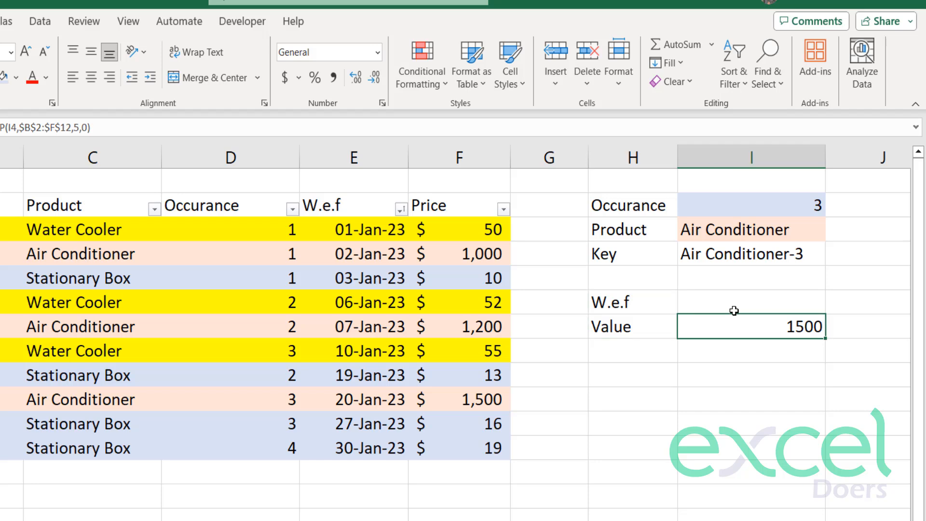
pyautogui.press('F2')
pyautogui.hotkey('ctrl', 'c')
pyautogui.press('Escape')
pyautogui.press('Up')
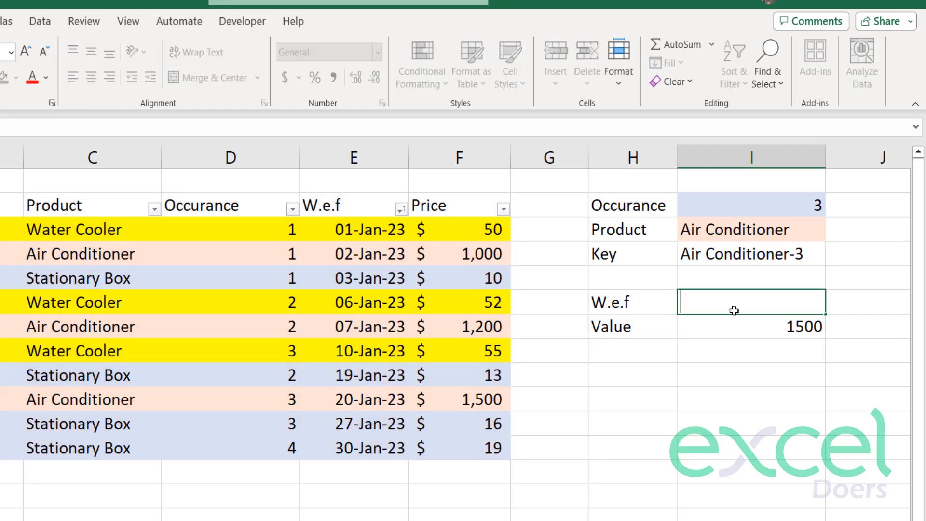
pyautogui.press('F2')
pyautogui.hotkey('ctrl', 'v')
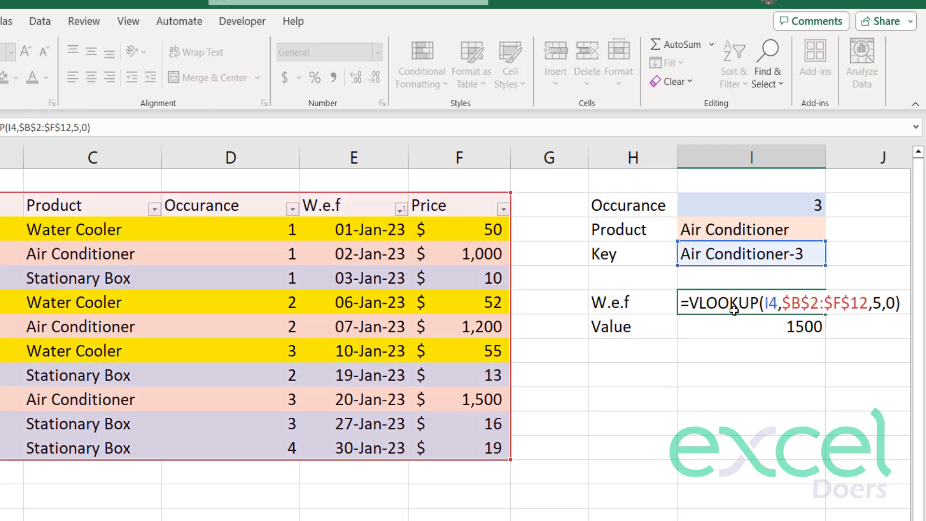
pyautogui.click(876, 296)
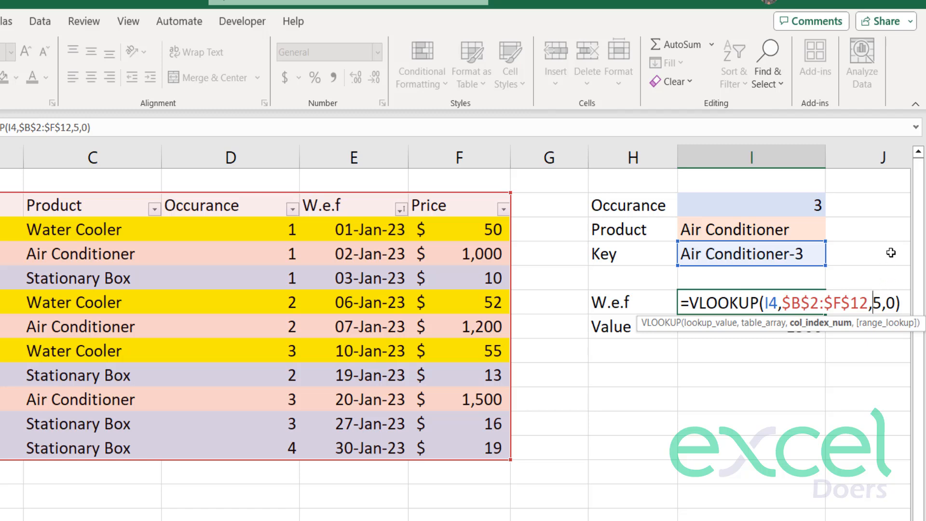
pyautogui.press('Delete')
pyautogui.write('4')
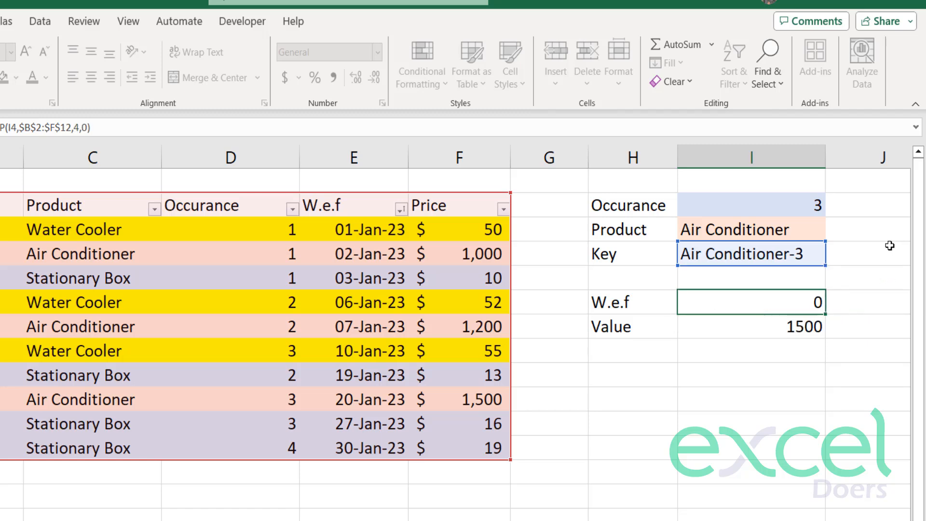
pyautogui.press('Return')
# Format the W.e.f result in I6 as Short Date and check it together with the price below.
pyautogui.click(756, 300)
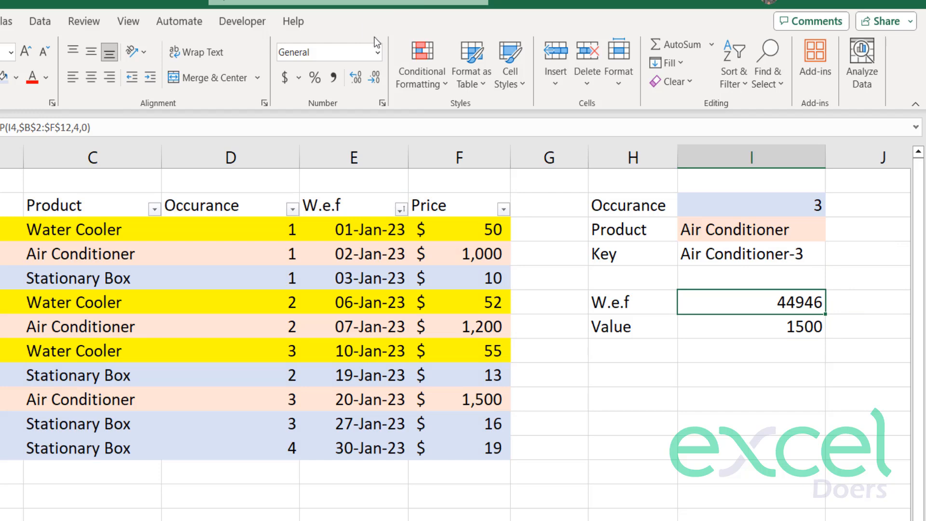
pyautogui.click(377, 52)
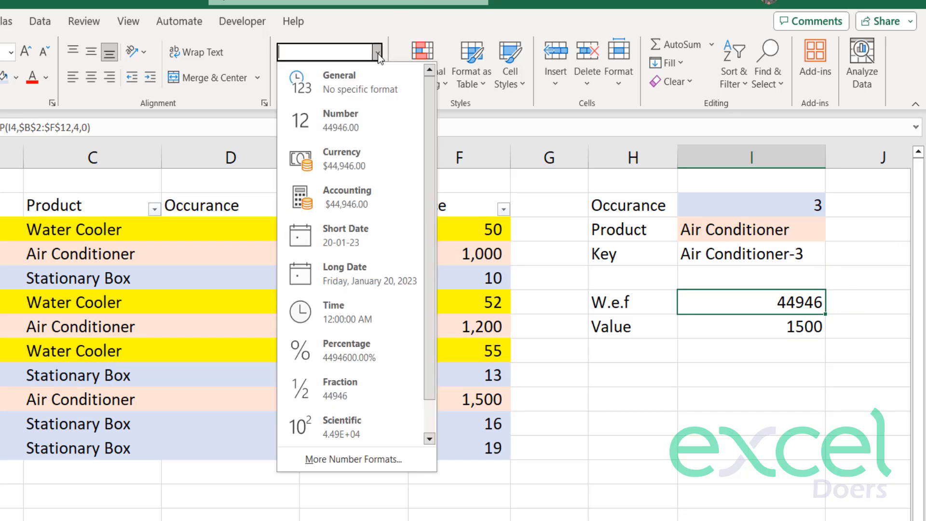
pyautogui.click(381, 223)
pyautogui.click(781, 340)
pyautogui.moveTo(786, 308); pyautogui.dragTo(789, 328)
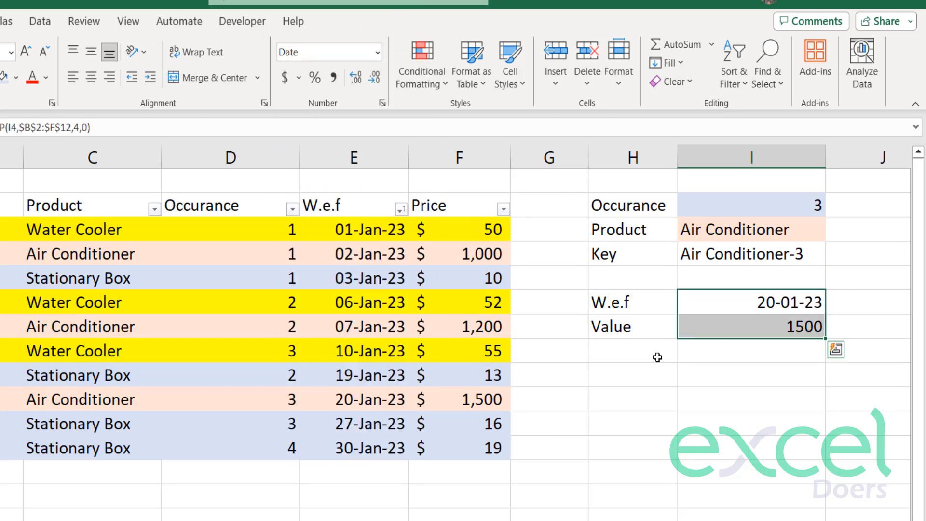
pyautogui.click(633, 374)
# Replace the occurrence number in I2 with a COUNTIF formula over the absolute product range $C$3:$C$12.
pyautogui.click(755, 207)
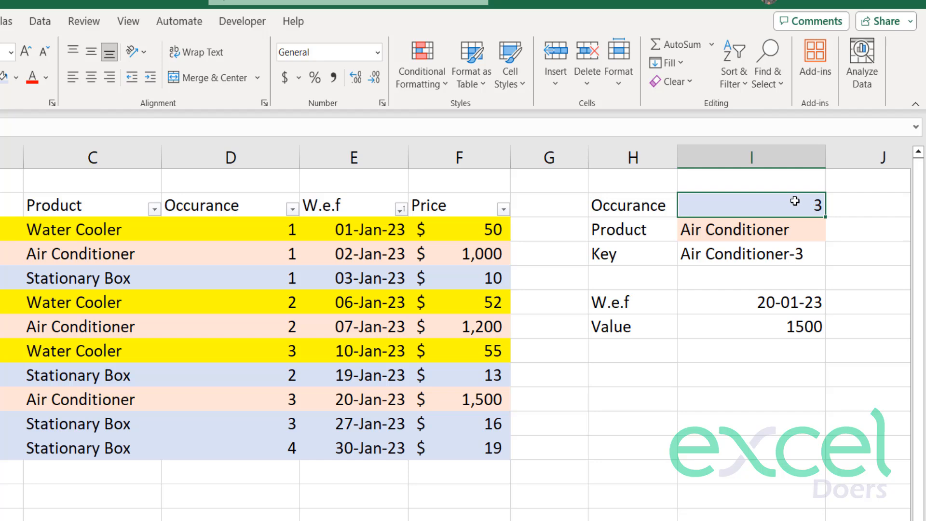
pyautogui.doubleClick(795, 201)
pyautogui.moveTo(812, 205); pyautogui.dragTo(830, 194)
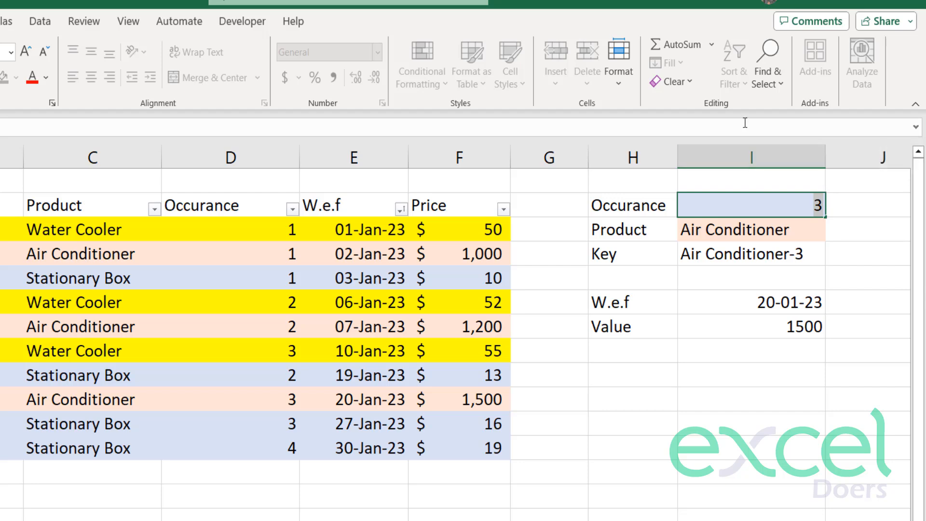
pyautogui.write('=count')
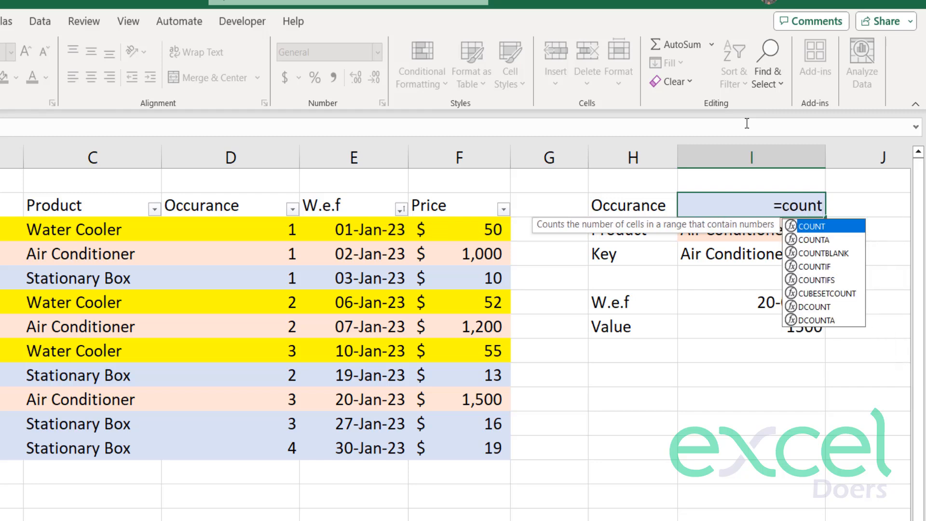
pyautogui.write('uf')
pyautogui.press('BackSpace')
pyautogui.press('BackSpace')
pyautogui.write('if')
pyautogui.press('Tab')
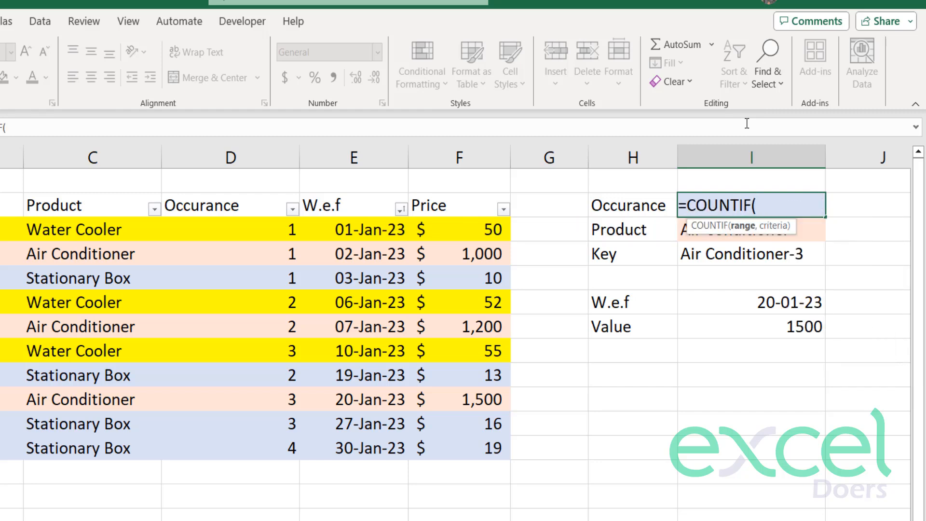
pyautogui.moveTo(56, 227); pyautogui.dragTo(43, 446)
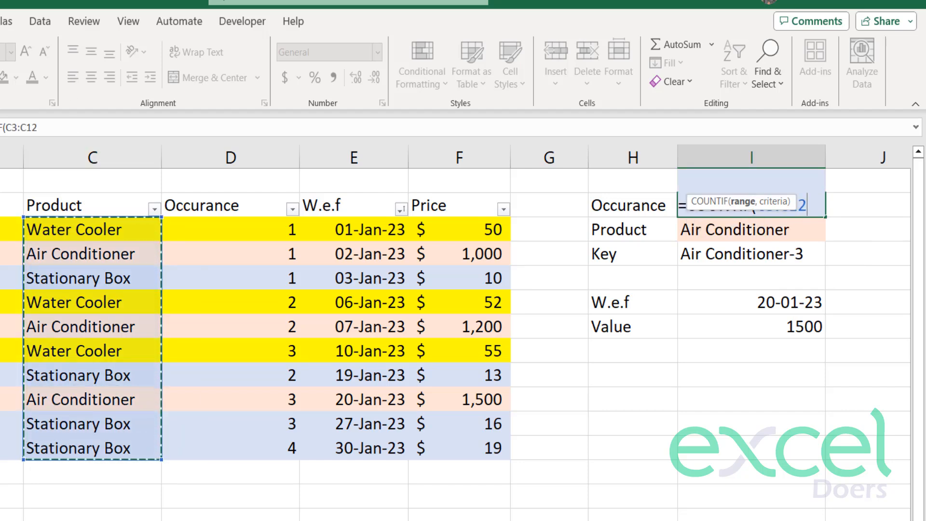
pyautogui.press('F4')
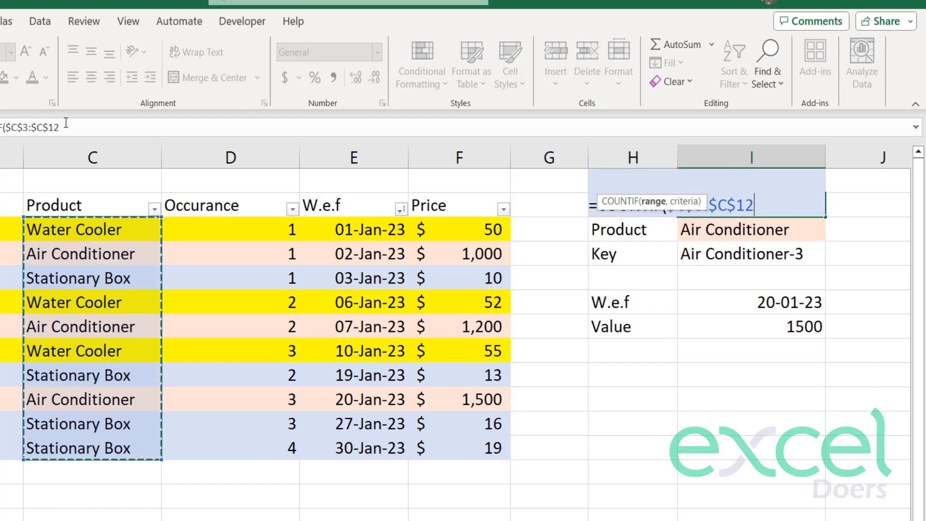
# Complete the COUNTIF in I2 with the product cell I3 as its criteria.
pyautogui.click(87, 119)
pyautogui.write(',')
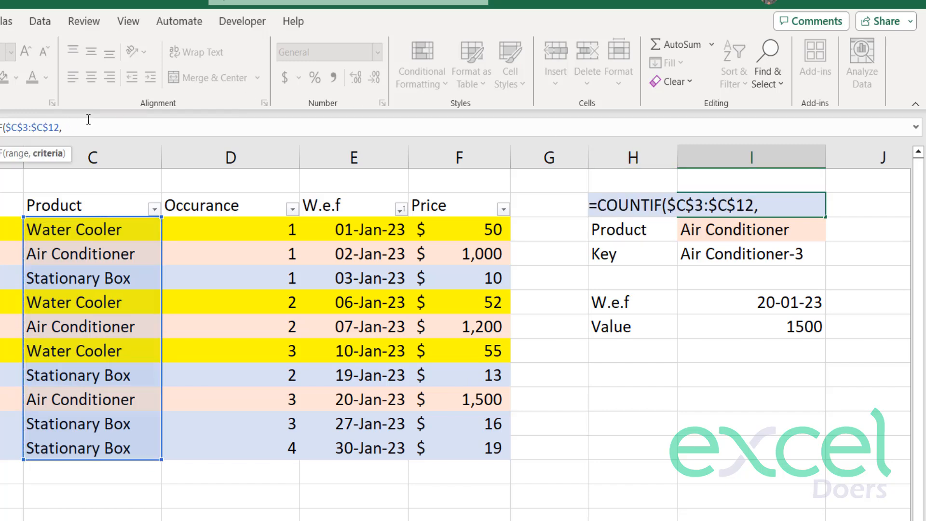
pyautogui.click(730, 228)
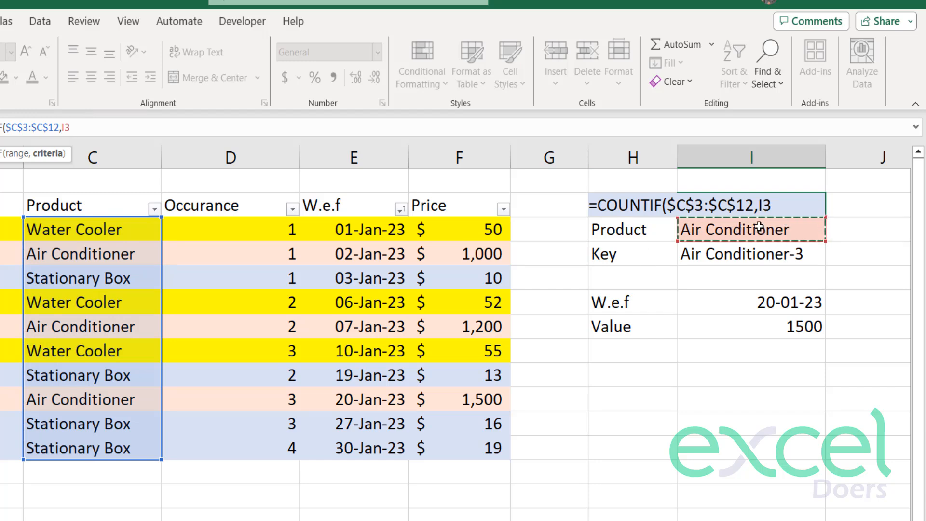
pyautogui.write(')')
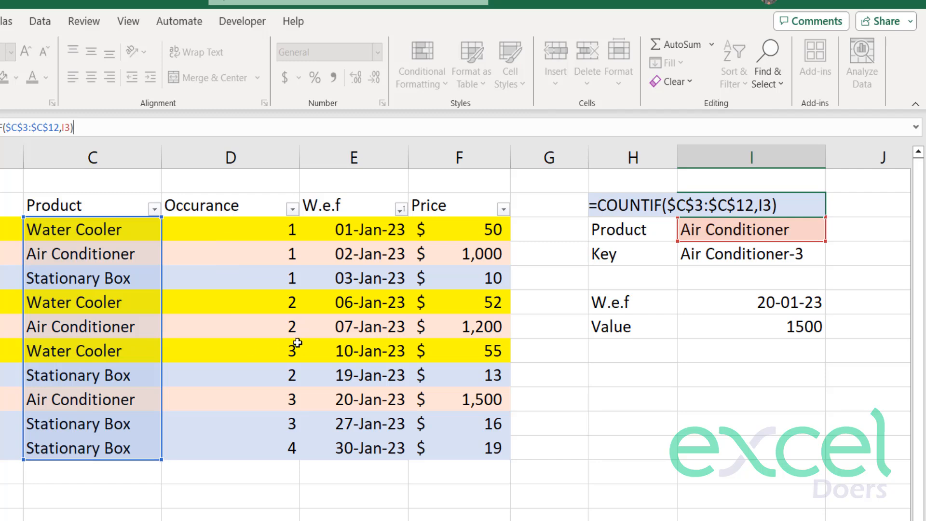
pyautogui.press('Return')
pyautogui.click(736, 208)
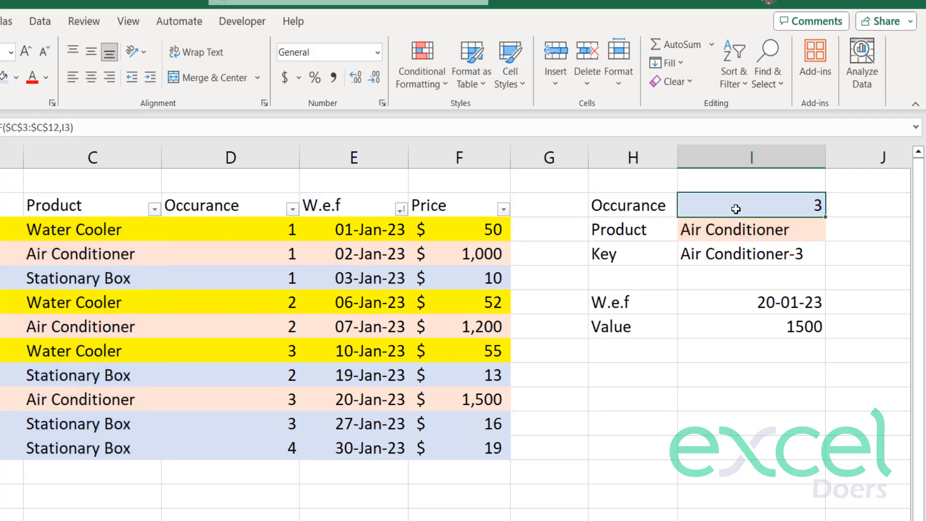
# Copy Water Cooler from C3 into the product cell I3 and check the W.e.f and Value results.
pyautogui.click(95, 230)
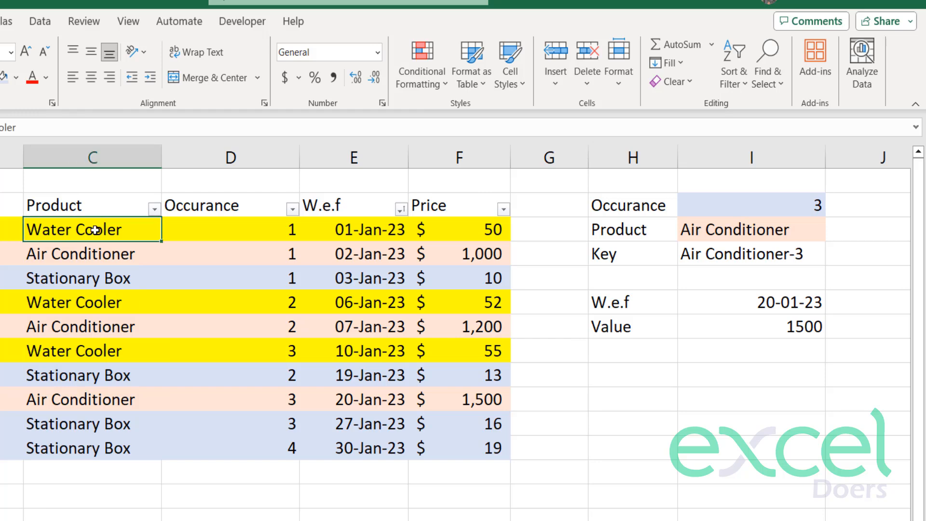
pyautogui.hotkey('ctrl', 'c')
pyautogui.click(777, 231)
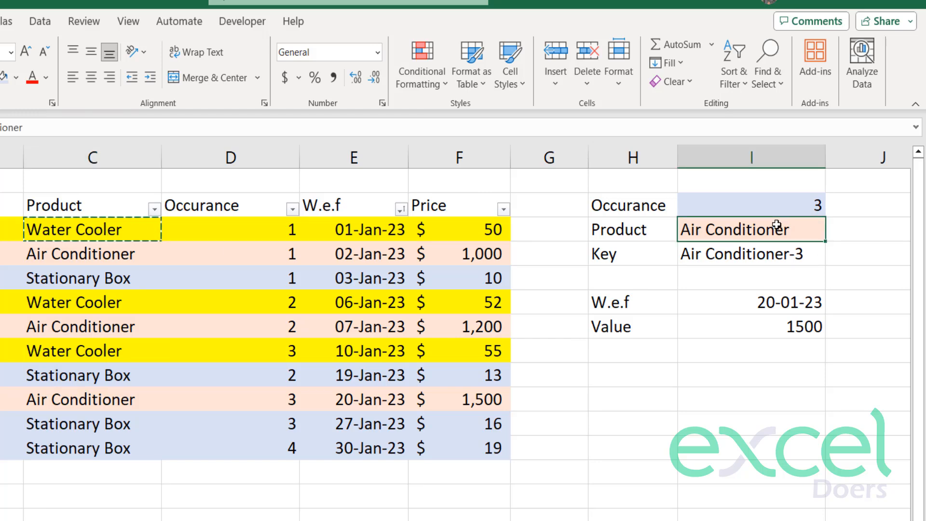
pyautogui.hotkey('ctrl', 'v')
pyautogui.click(755, 304)
pyautogui.click(761, 327)
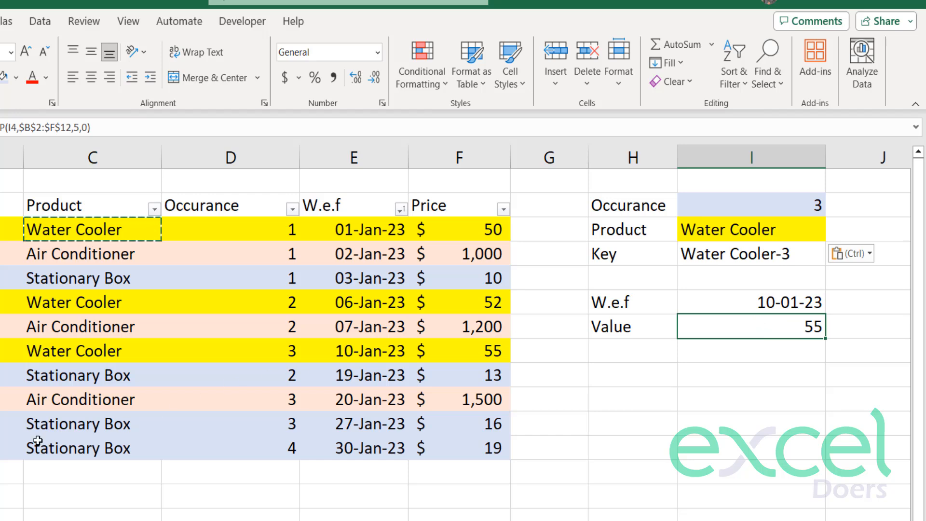
# Copy Stationary Box from C11 into product cell I3 and compare the results with the last table row.
pyautogui.moveTo(46, 449); pyautogui.dragTo(242, 450)
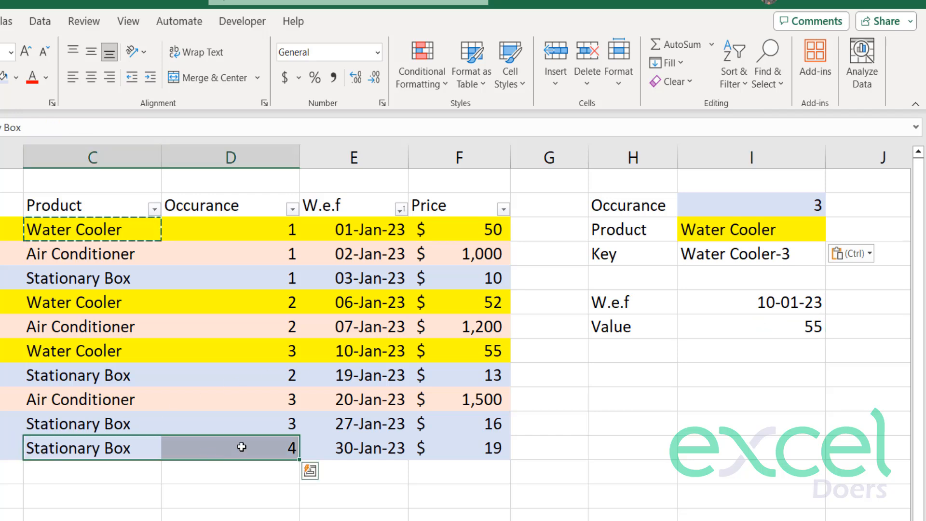
pyautogui.click(61, 429)
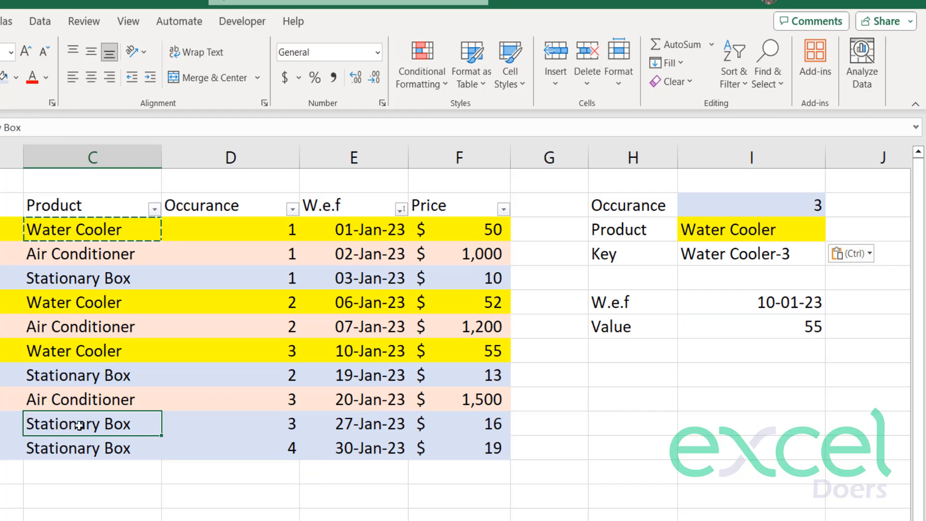
pyautogui.press('ctrl')
pyautogui.press('ctrl')
pyautogui.hotkey('ctrl', 'c')
pyautogui.click(769, 199)
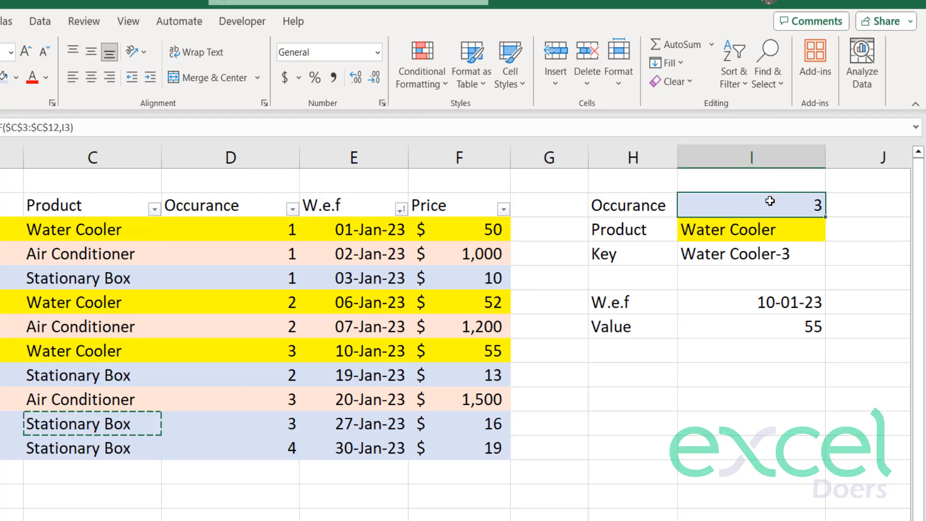
pyautogui.click(719, 236)
pyautogui.hotkey('ctrl', 'v')
pyautogui.click(800, 202)
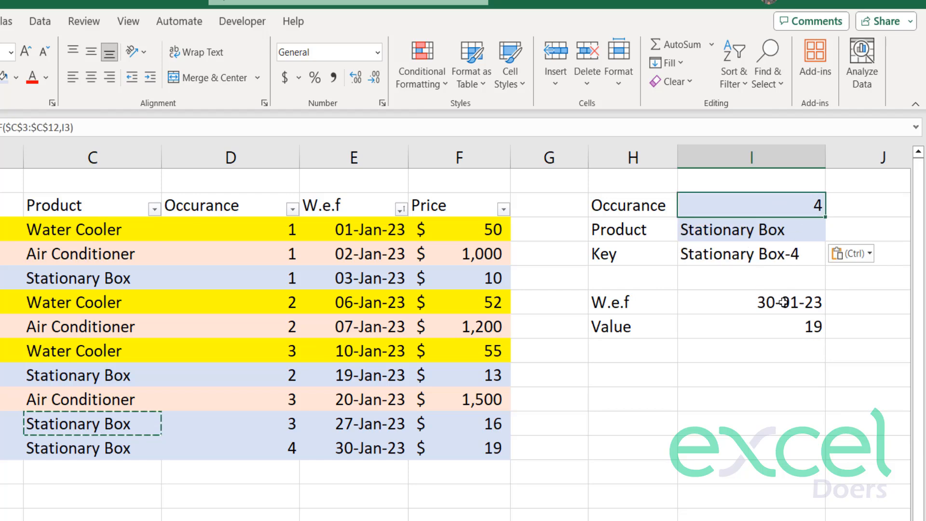
pyautogui.moveTo(781, 299); pyautogui.dragTo(781, 325)
pyautogui.click(446, 440)
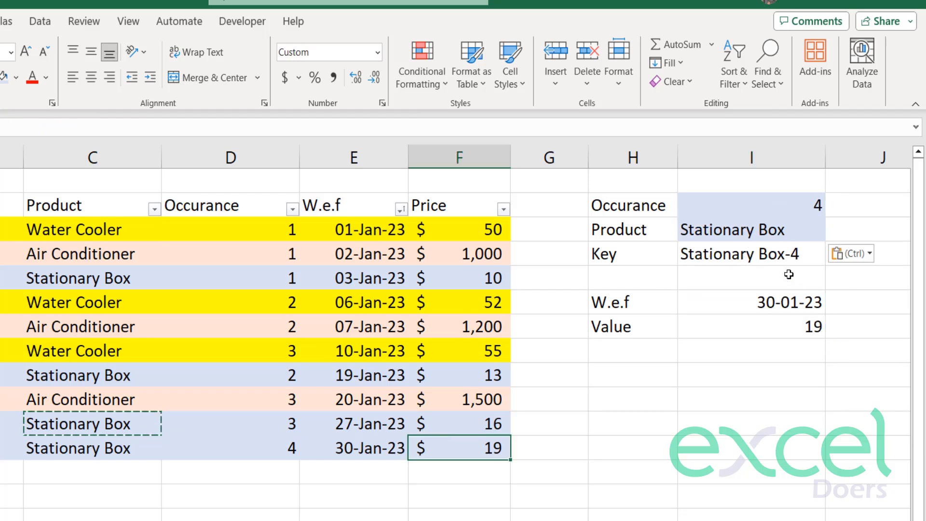
# Review the product in I3 with its W.e.f and Value results, and the first product entry in the table.
pyautogui.click(768, 229)
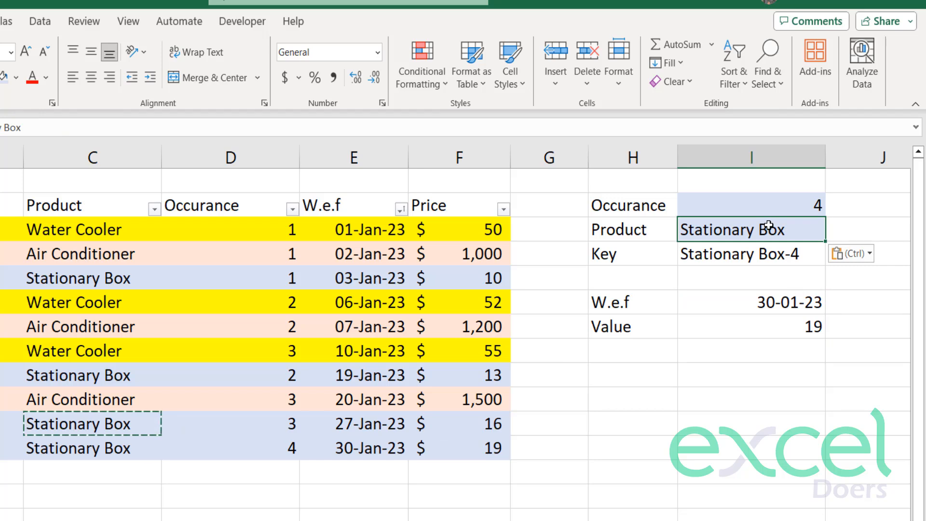
pyautogui.click(771, 322)
pyautogui.click(771, 303)
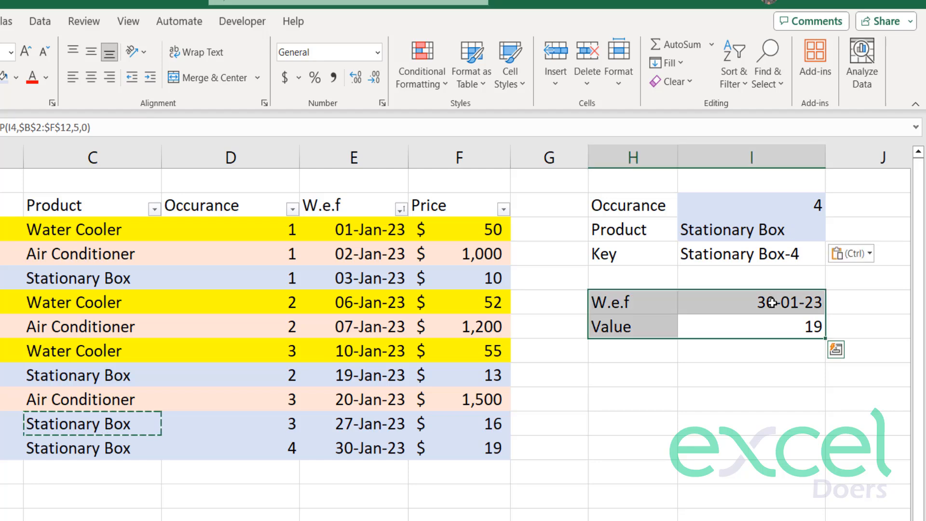
pyautogui.click(777, 393)
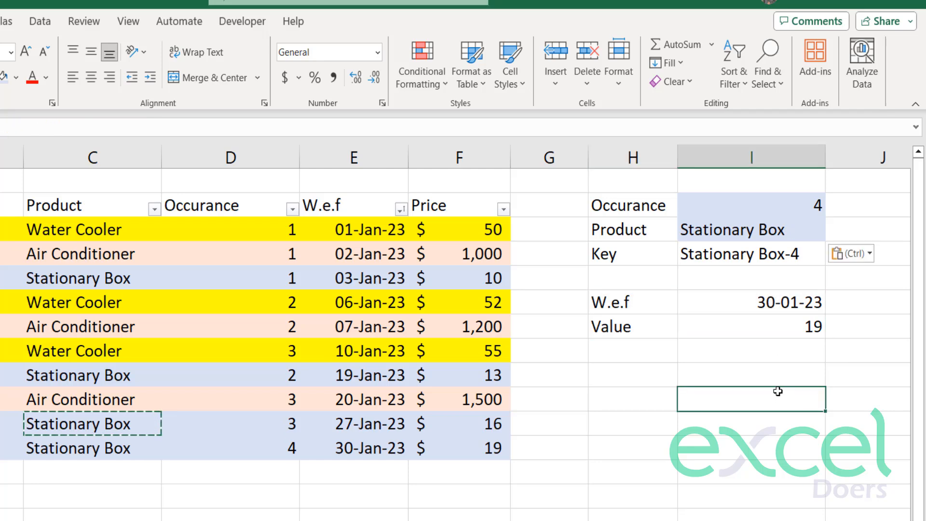
pyautogui.click(739, 224)
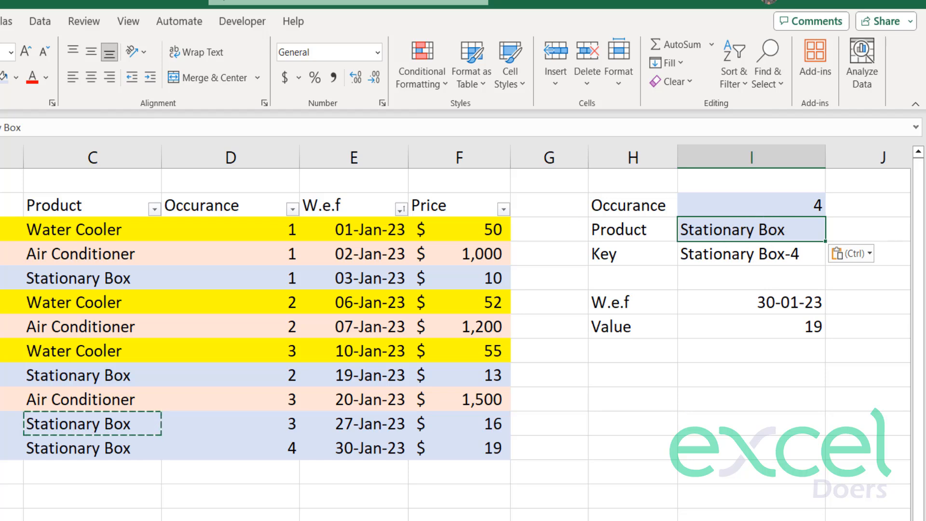
pyautogui.click(6, 229)
pyautogui.click(59, 229)
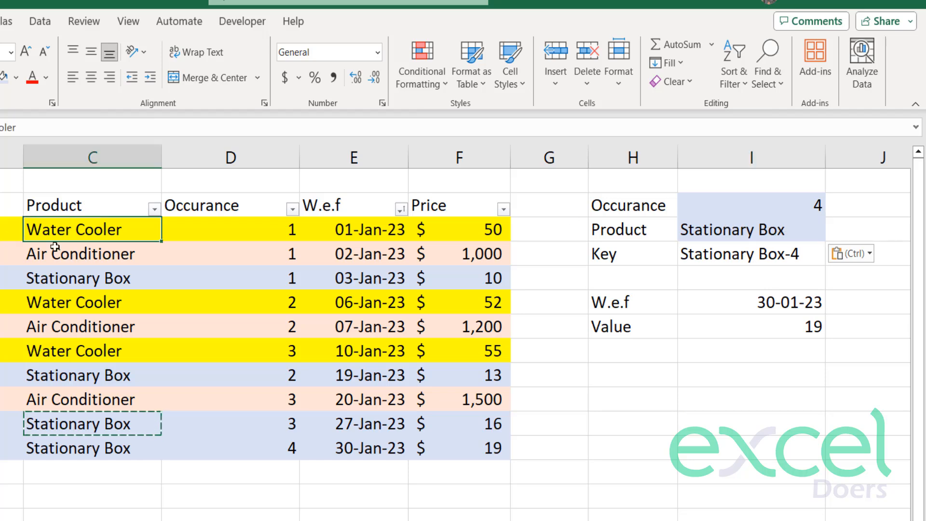
# Copy the Water Cooler cell C3 into K2 as the first entry of a unique product list.
pyautogui.hotkey('ctrl', 'c')
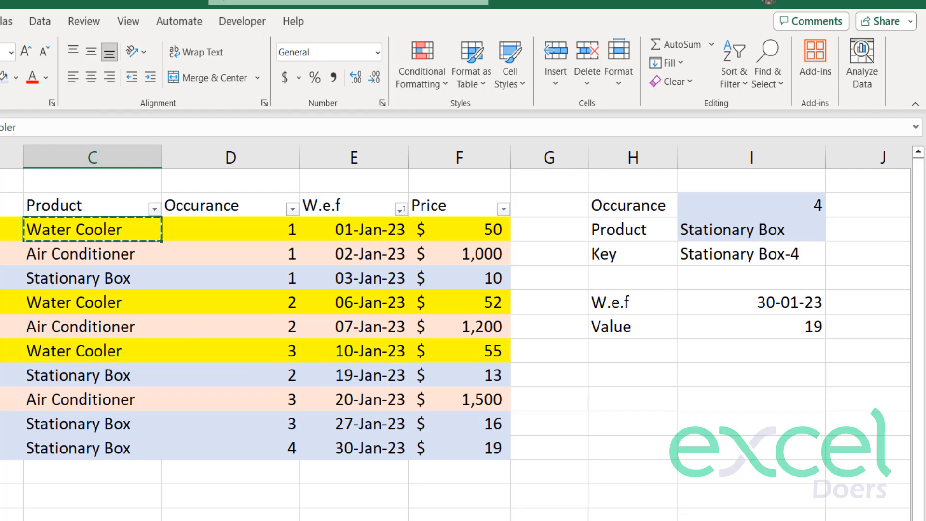
pyautogui.hscroll(2, 463, 309)
pyautogui.click(858, 207)
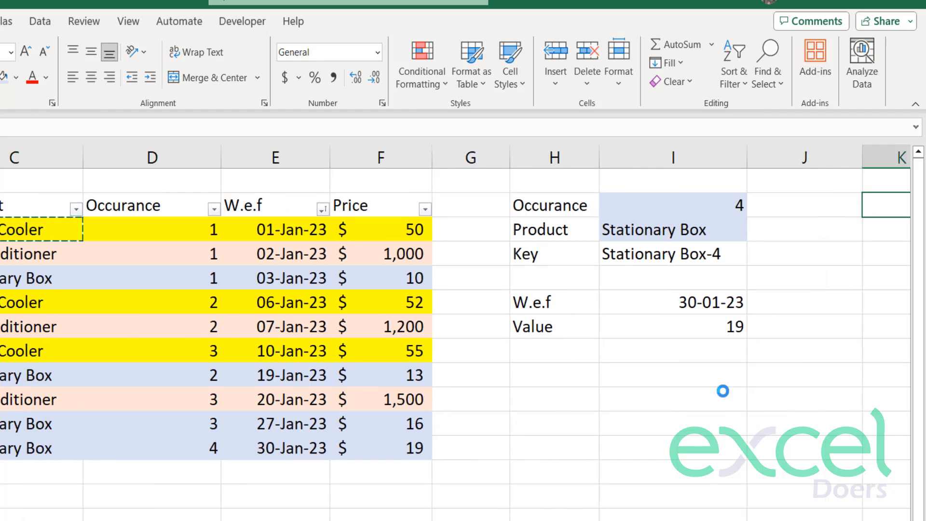
pyautogui.hotkey('ctrl', 'v')
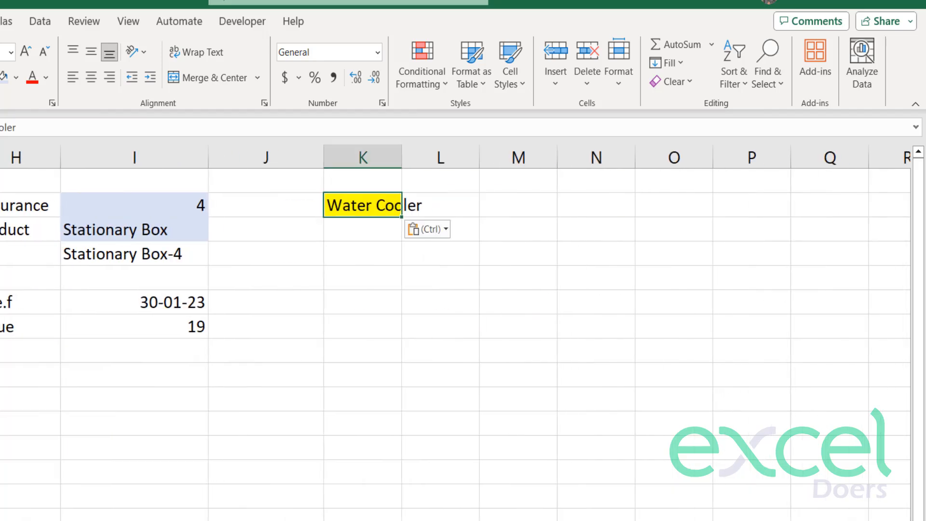
# Copy Air Conditioner and Stationary Box from C4:C5 into K3:K4 and widen column K to fit the names.
pyautogui.hscroll(-5, 463, 309)
pyautogui.moveTo(76, 256); pyautogui.dragTo(76, 275)
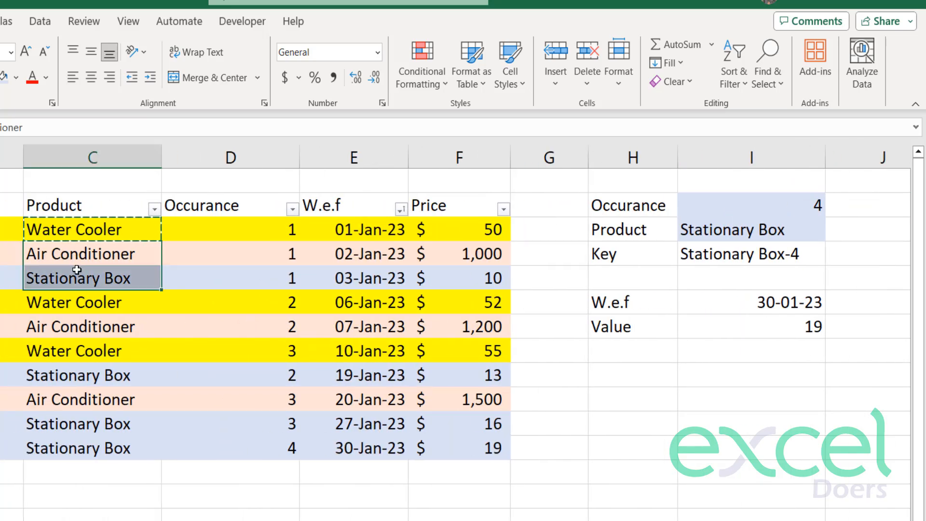
pyautogui.hotkey('ctrl', 'c')
pyautogui.hscroll(1, 463, 308)
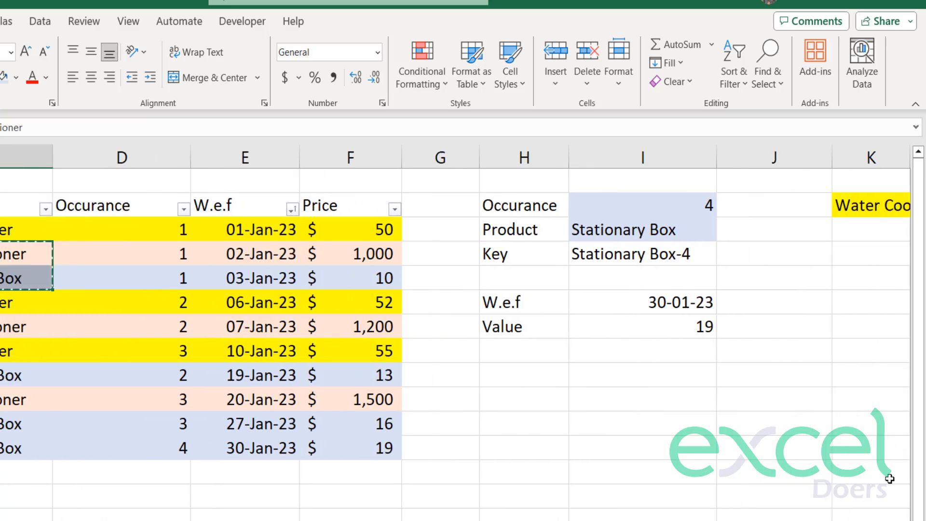
pyautogui.click(846, 235)
pyautogui.hotkey('ctrl', 'v')
pyautogui.click(880, 319)
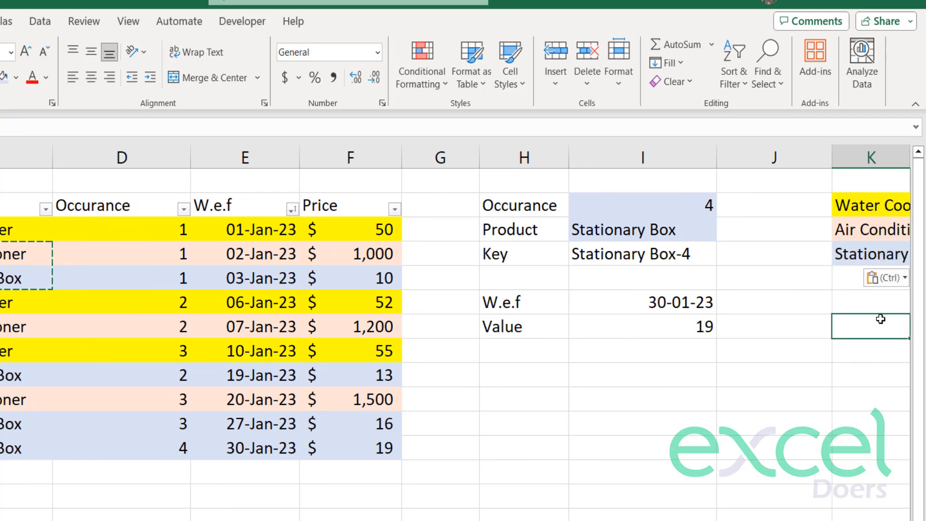
pyautogui.hscroll(1, 463, 333)
pyautogui.moveTo(788, 157); pyautogui.dragTo(830, 158)
# Add a List data validation to the product cell I3 with the source =$K$2:$K$4.
pyautogui.click(485, 234)
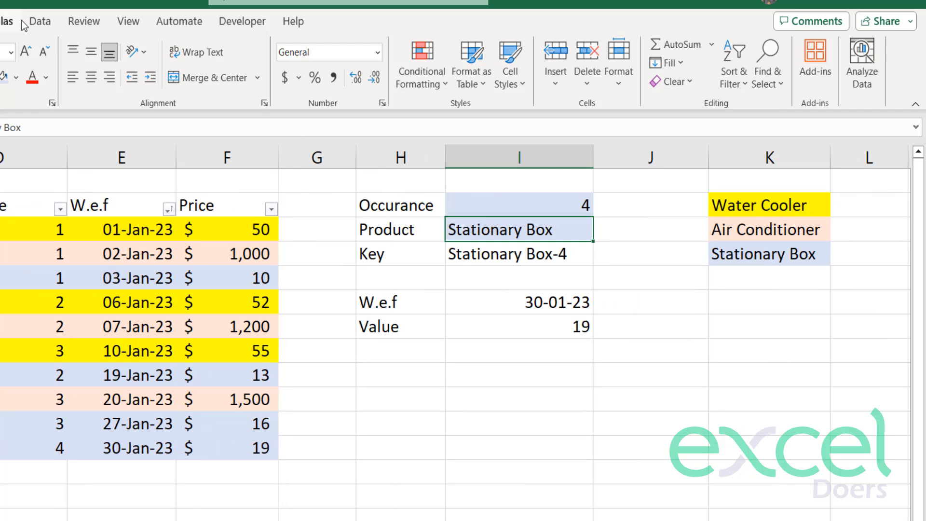
pyautogui.click(40, 21)
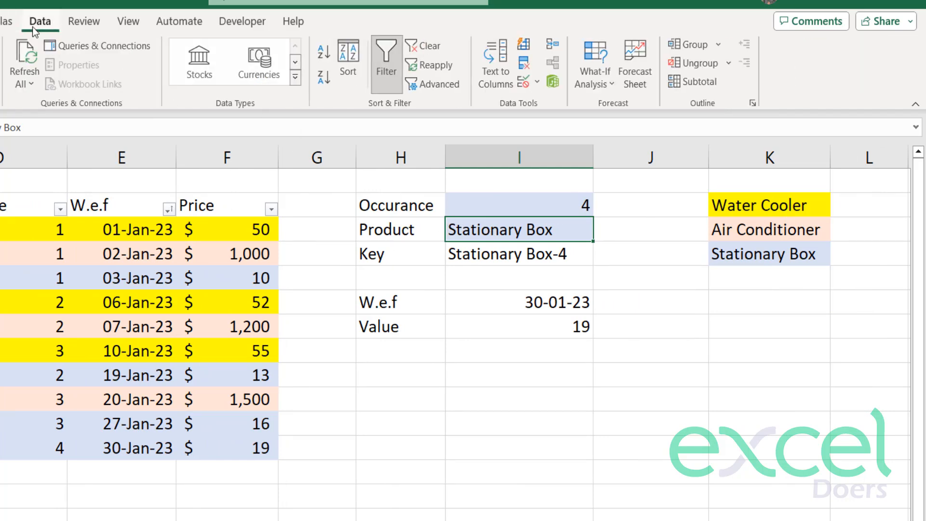
pyautogui.click(538, 82)
pyautogui.click(552, 99)
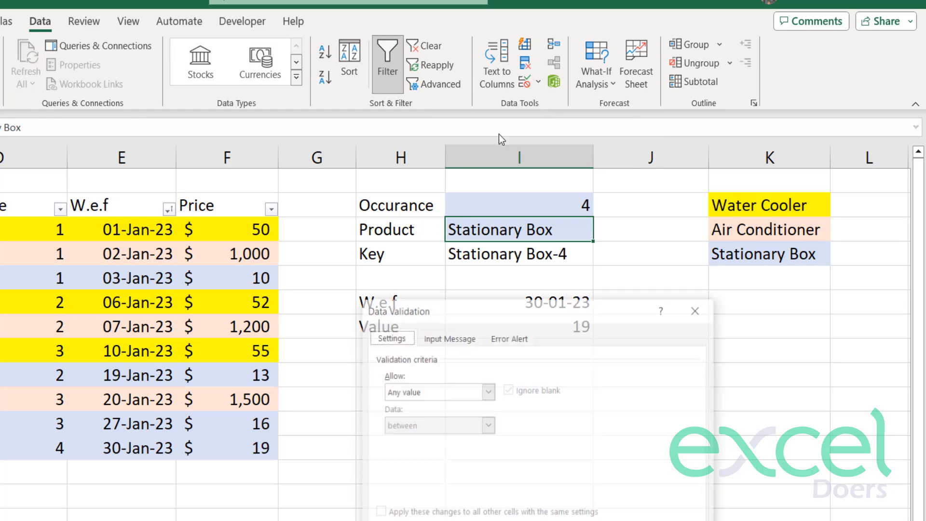
pyautogui.click(487, 391)
pyautogui.click(415, 437)
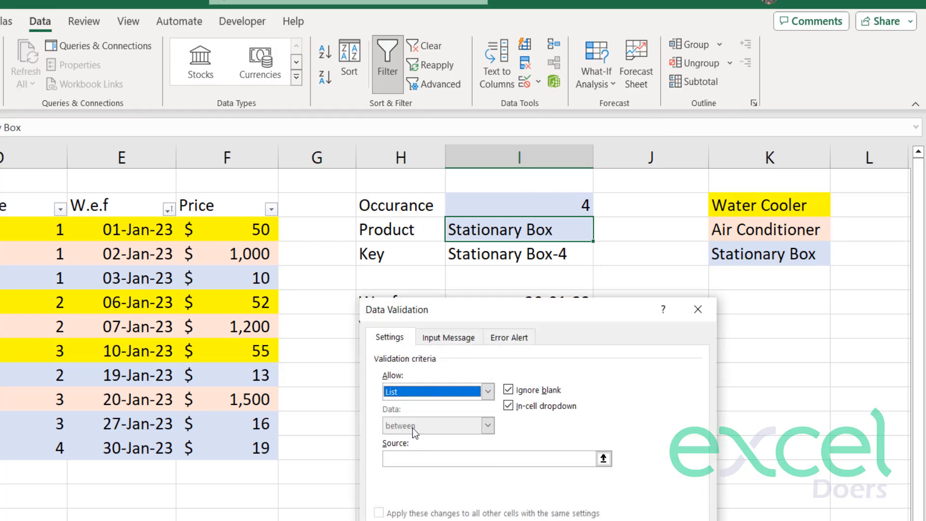
pyautogui.click(404, 457)
pyautogui.moveTo(785, 212); pyautogui.dragTo(767, 252)
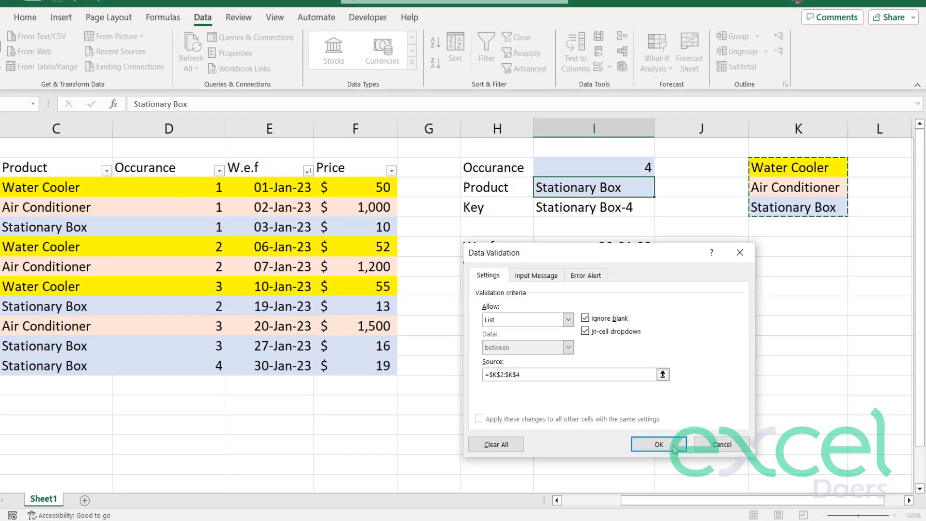
pyautogui.click(658, 444)
pyautogui.click(672, 285)
# Test the product list in I3 by choosing Water Cooler, Air Conditioner and finally Stationary Box.
pyautogui.click(648, 188)
pyautogui.click(660, 190)
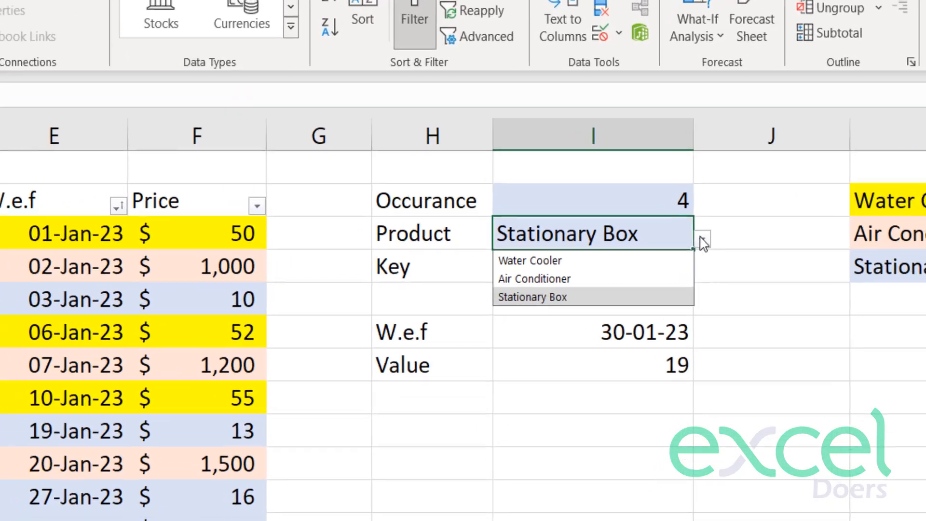
pyautogui.click(683, 260)
pyautogui.click(704, 239)
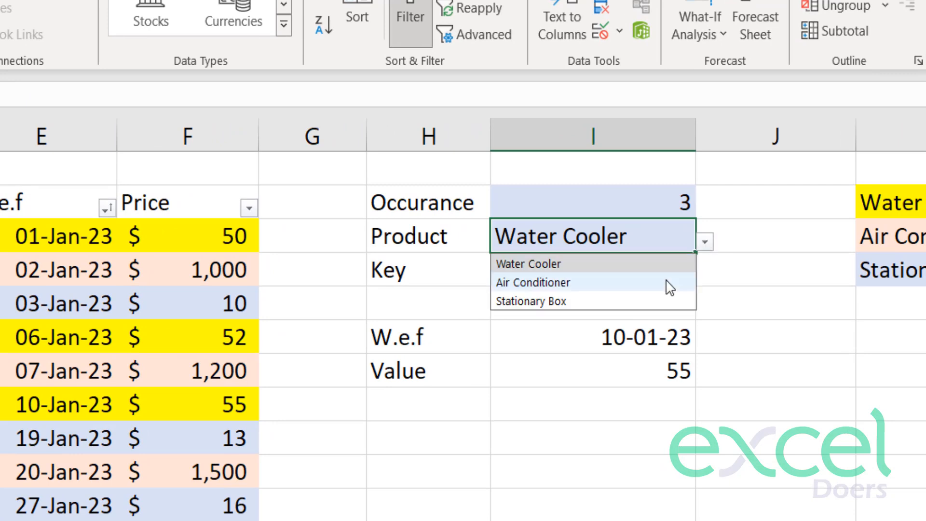
pyautogui.click(669, 284)
pyautogui.click(704, 242)
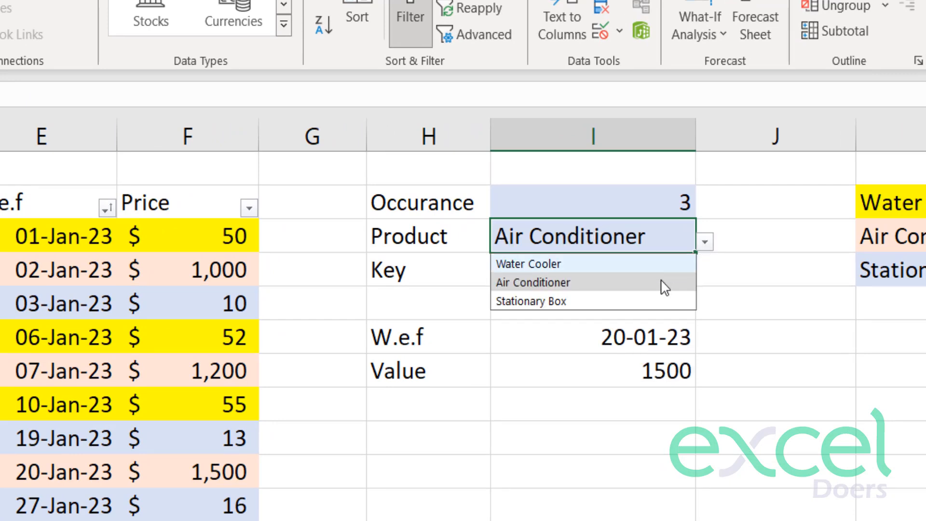
pyautogui.click(651, 309)
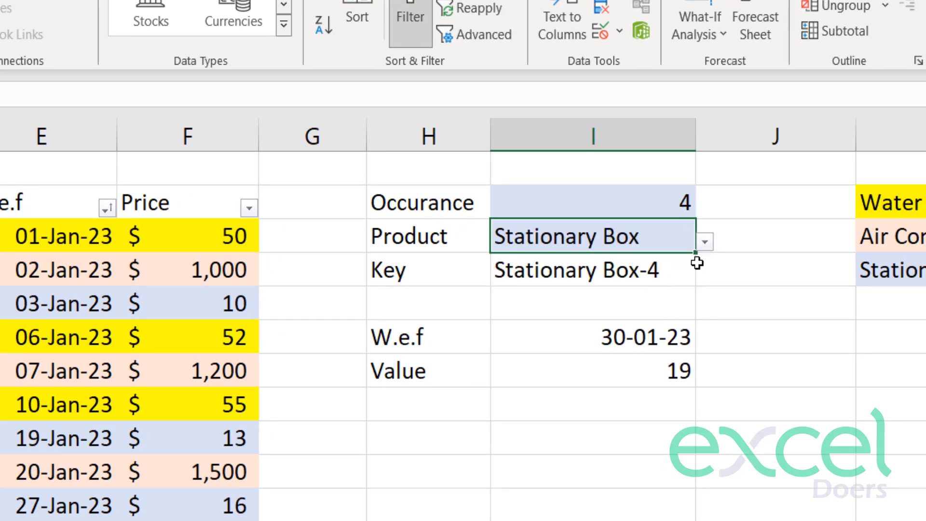
# Review the W.e.f and Value results, the price in F8, the product in I3 and the key formula in I4.
pyautogui.click(597, 346)
pyautogui.click(620, 367)
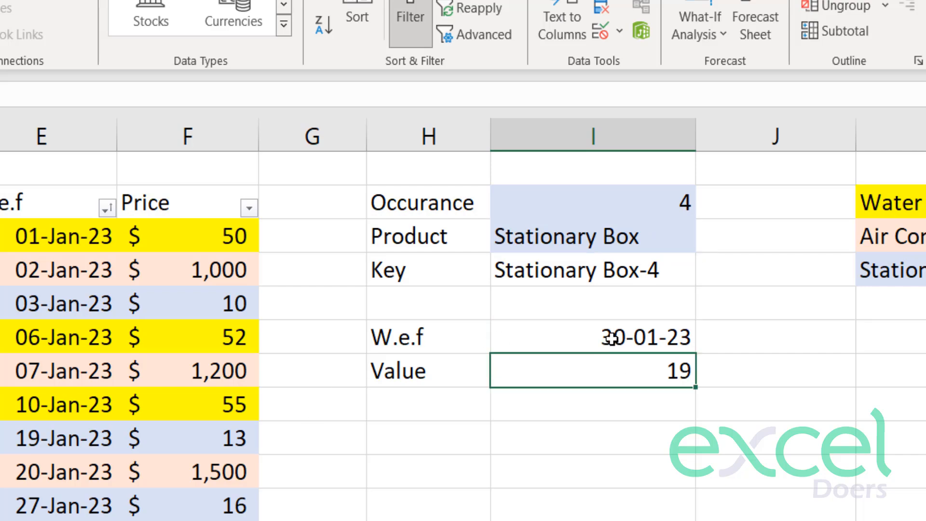
pyautogui.click(201, 397)
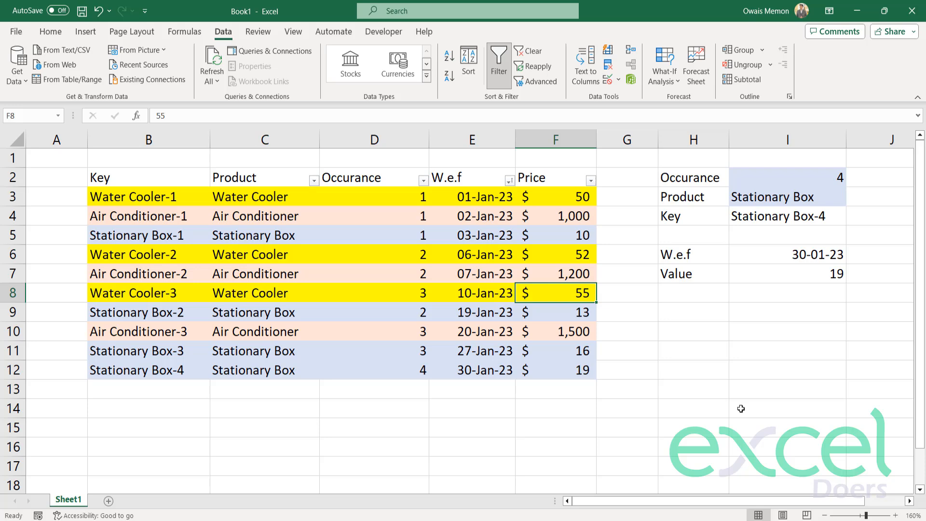
pyautogui.click(782, 199)
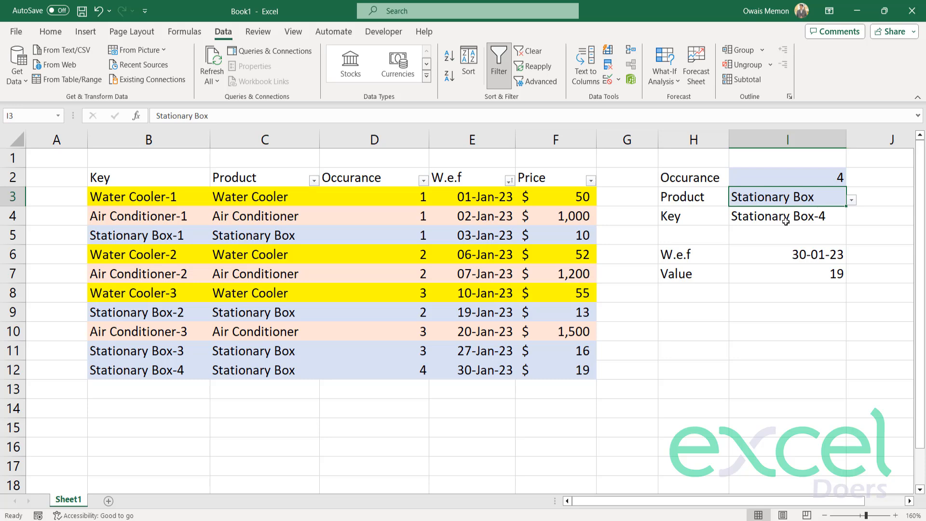
pyautogui.click(780, 218)
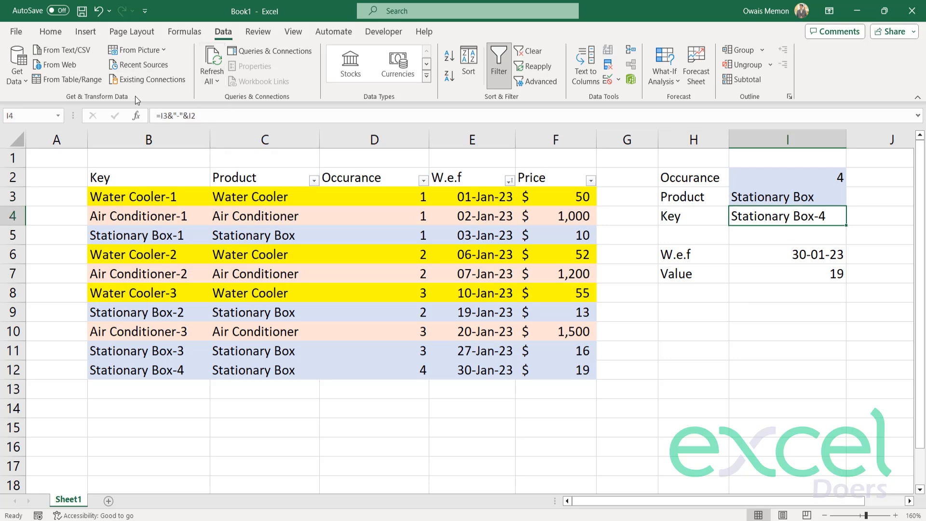